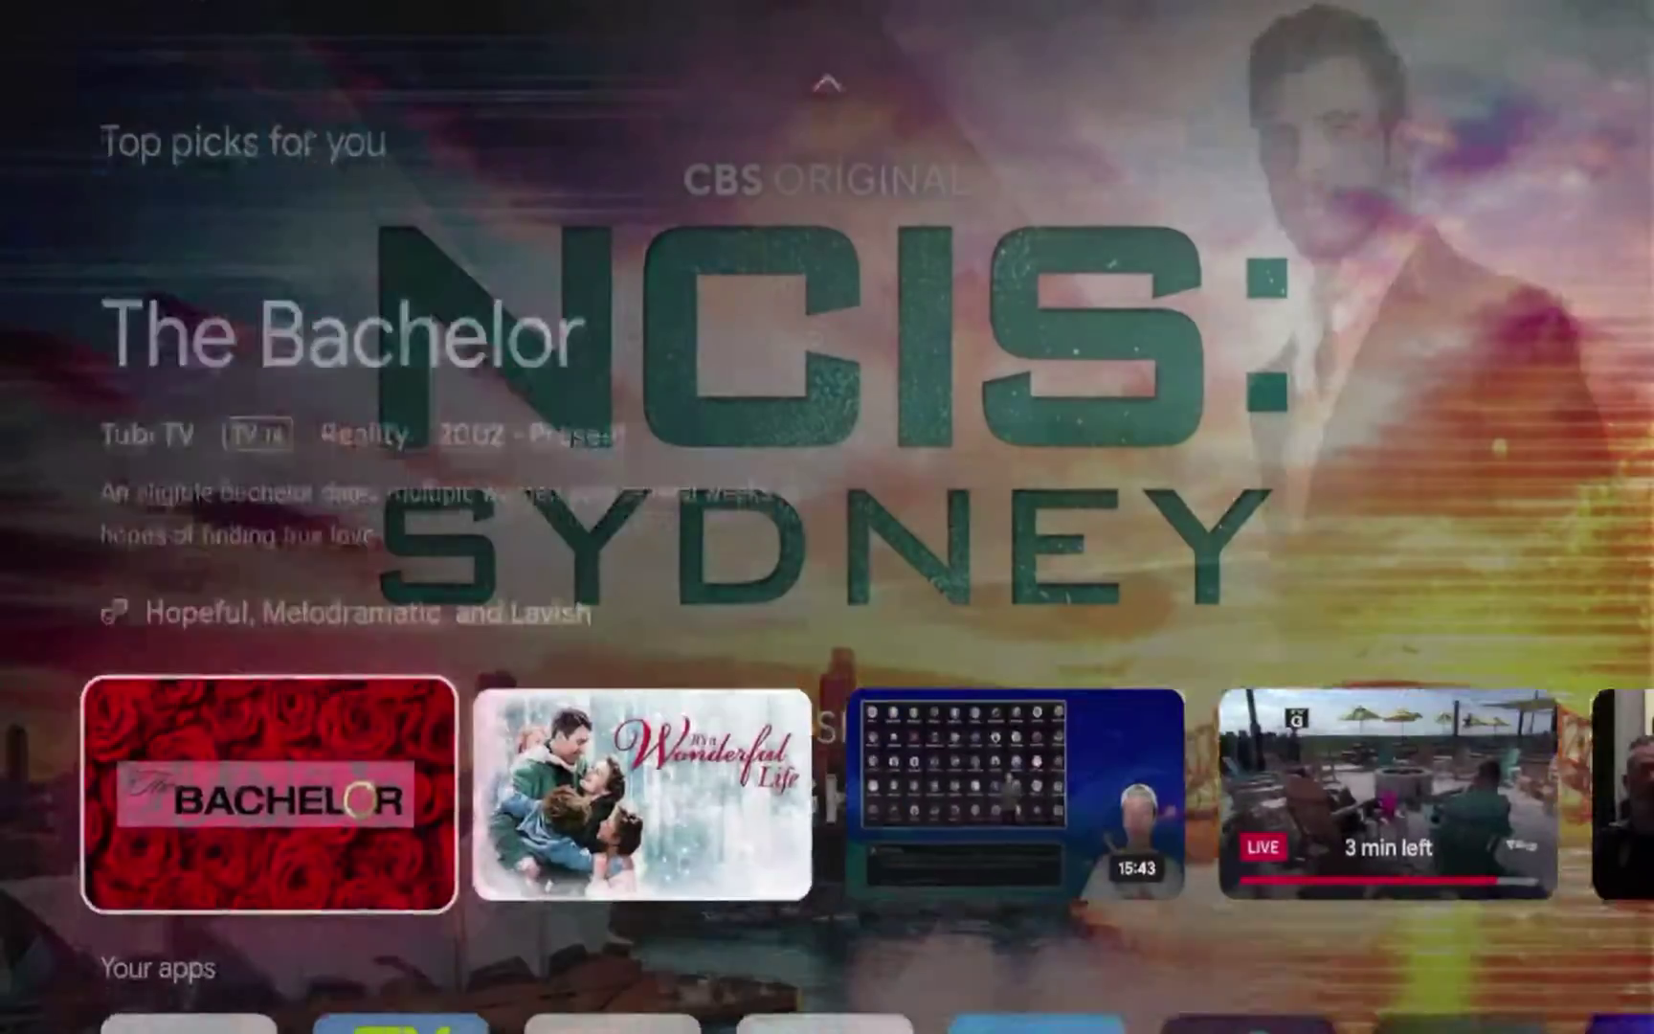
# - Browse the Top picks for you row as far as Gilligan's Island and return to the For you section
pyautogui.press('Right')
pyautogui.press('Right')
pyautogui.press('Right')
pyautogui.press('Right')
pyautogui.press('Right')
pyautogui.press('Right')
pyautogui.press('Right')
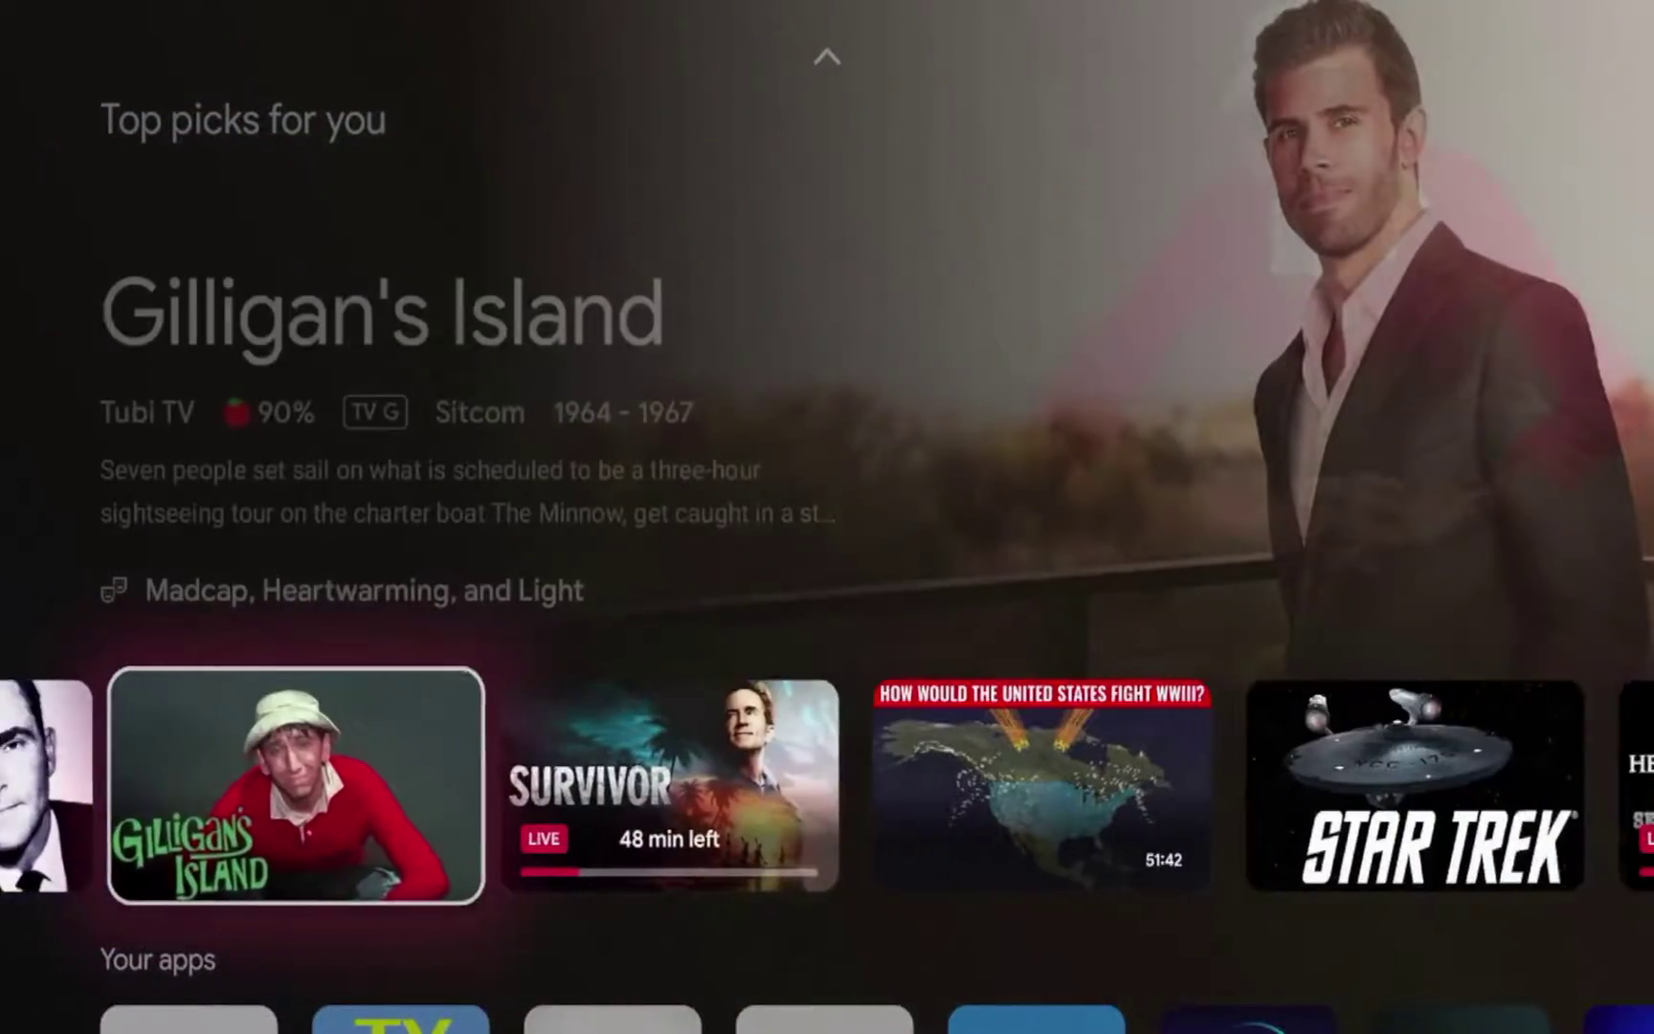
pyautogui.press('Up')
pyautogui.press('Up')
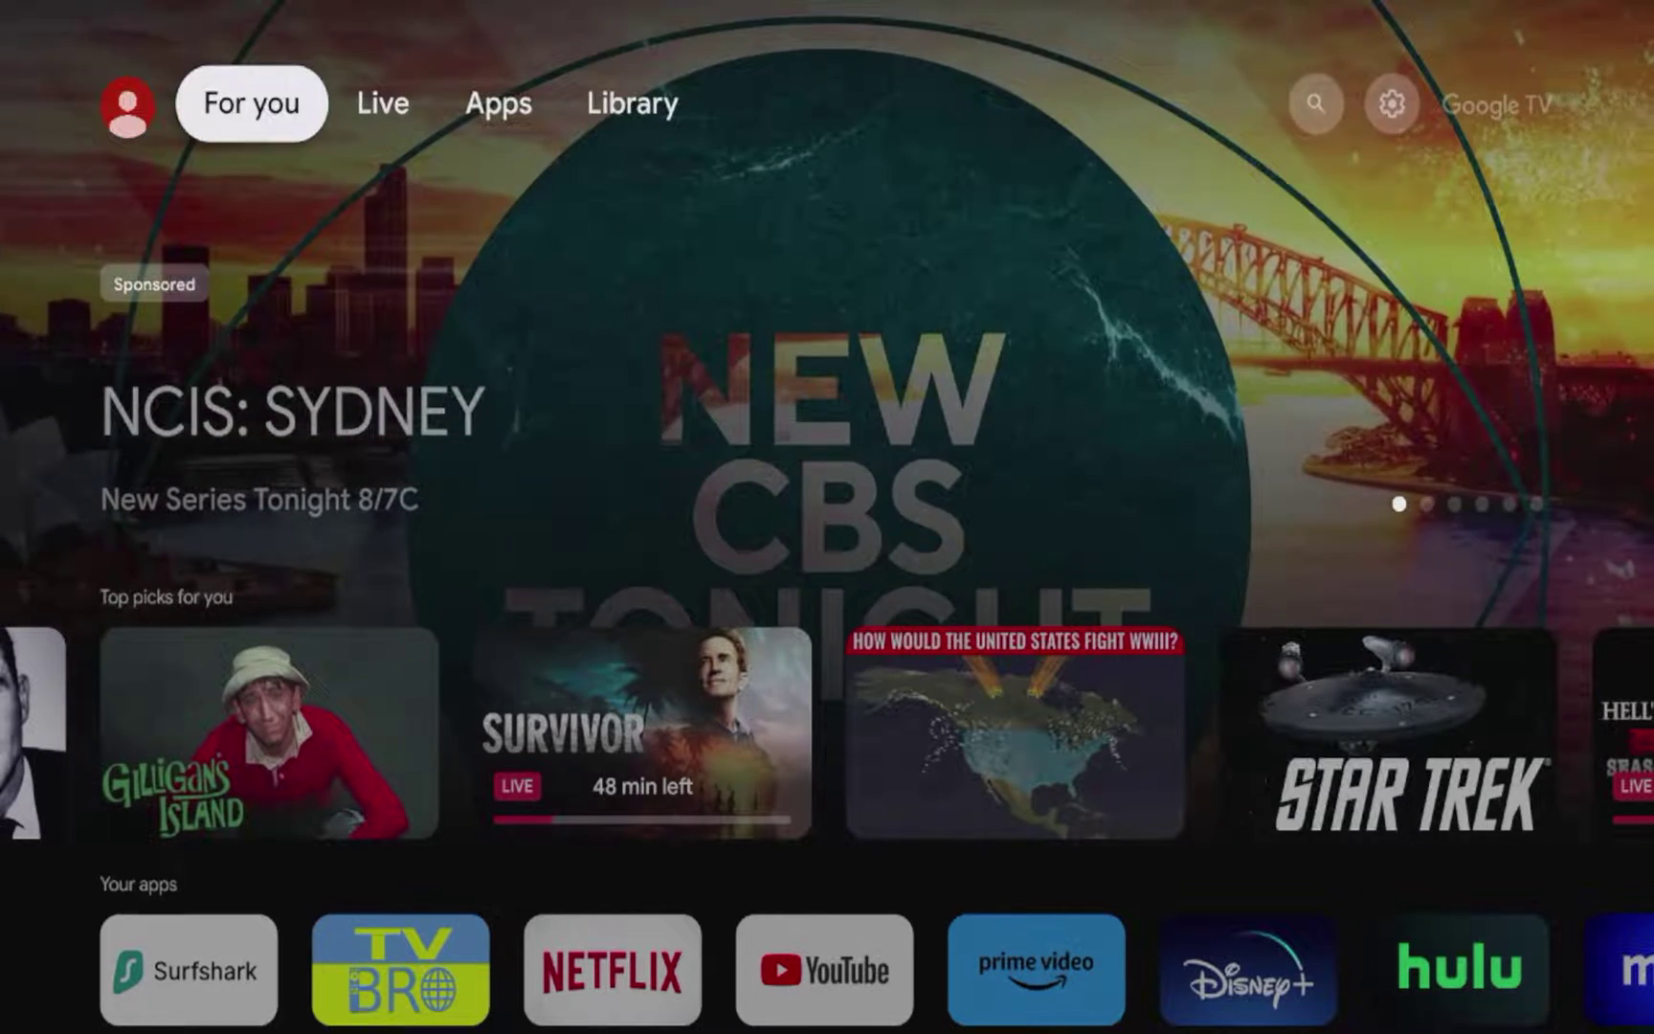
# - Examine the Apps section's categories, apps from other devices and suggested app rows down to Enjoy family entertainment
pyautogui.press('Right')
pyautogui.press('Right')
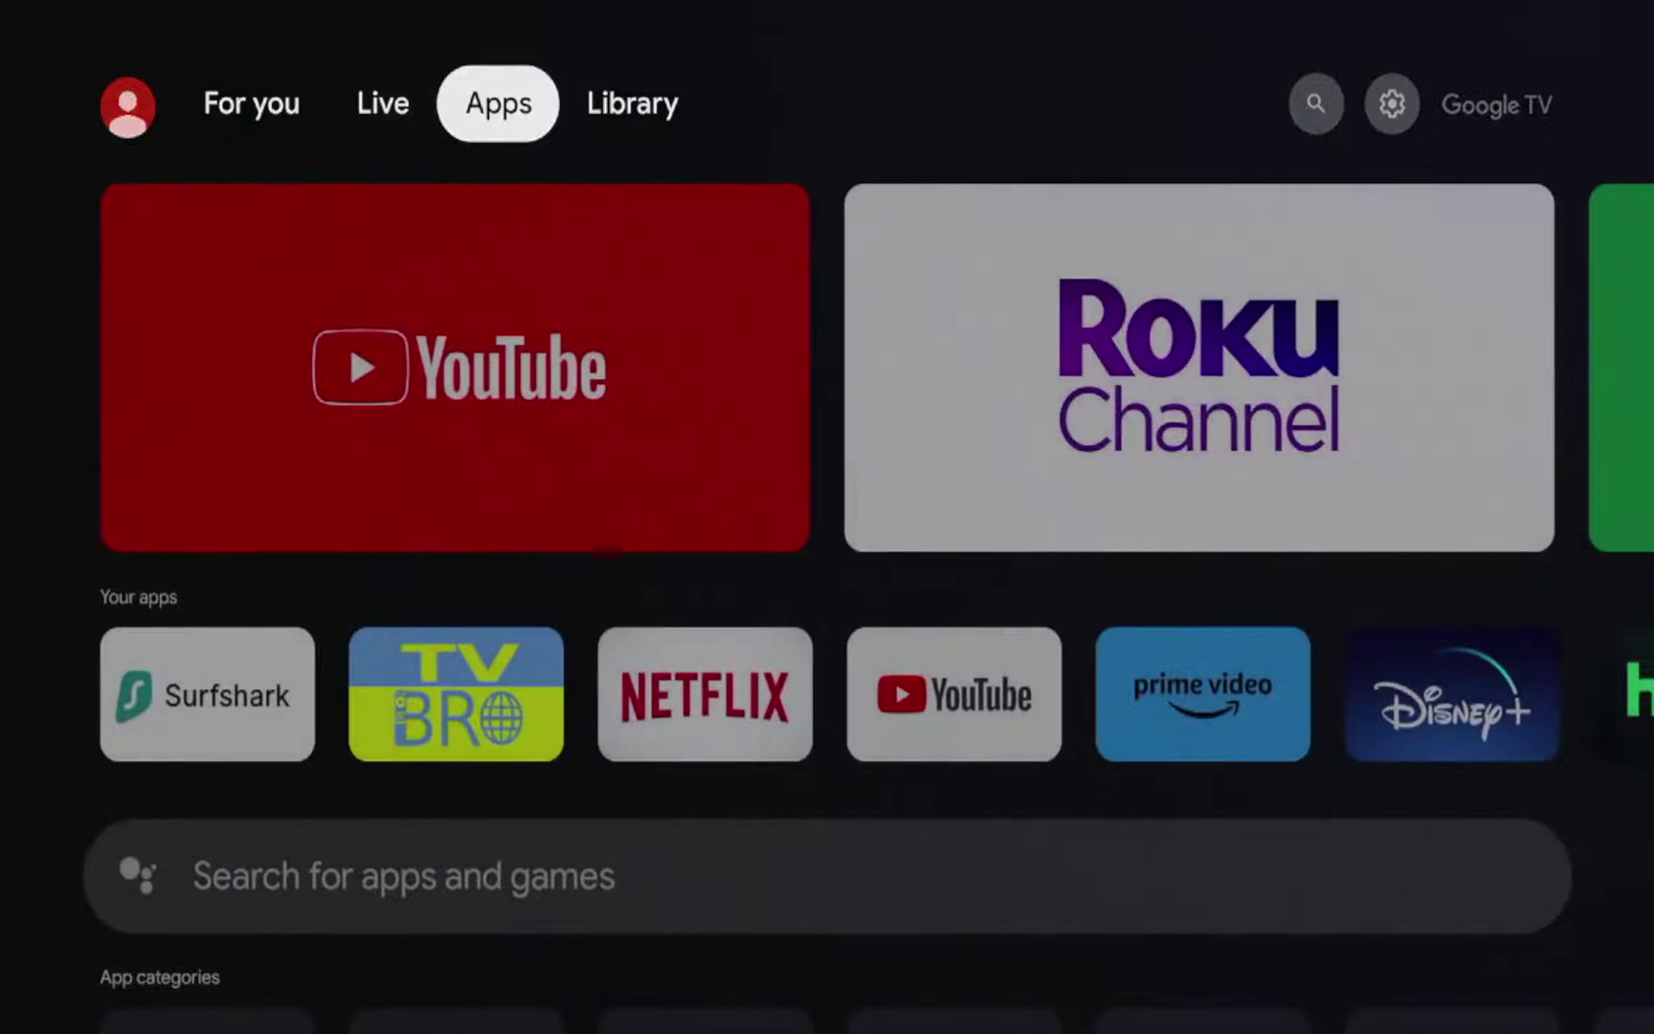
pyautogui.press('Right')
pyautogui.press('Left')
pyautogui.press('Down')
pyautogui.press('Down')
pyautogui.press('Down')
pyautogui.press('Down')
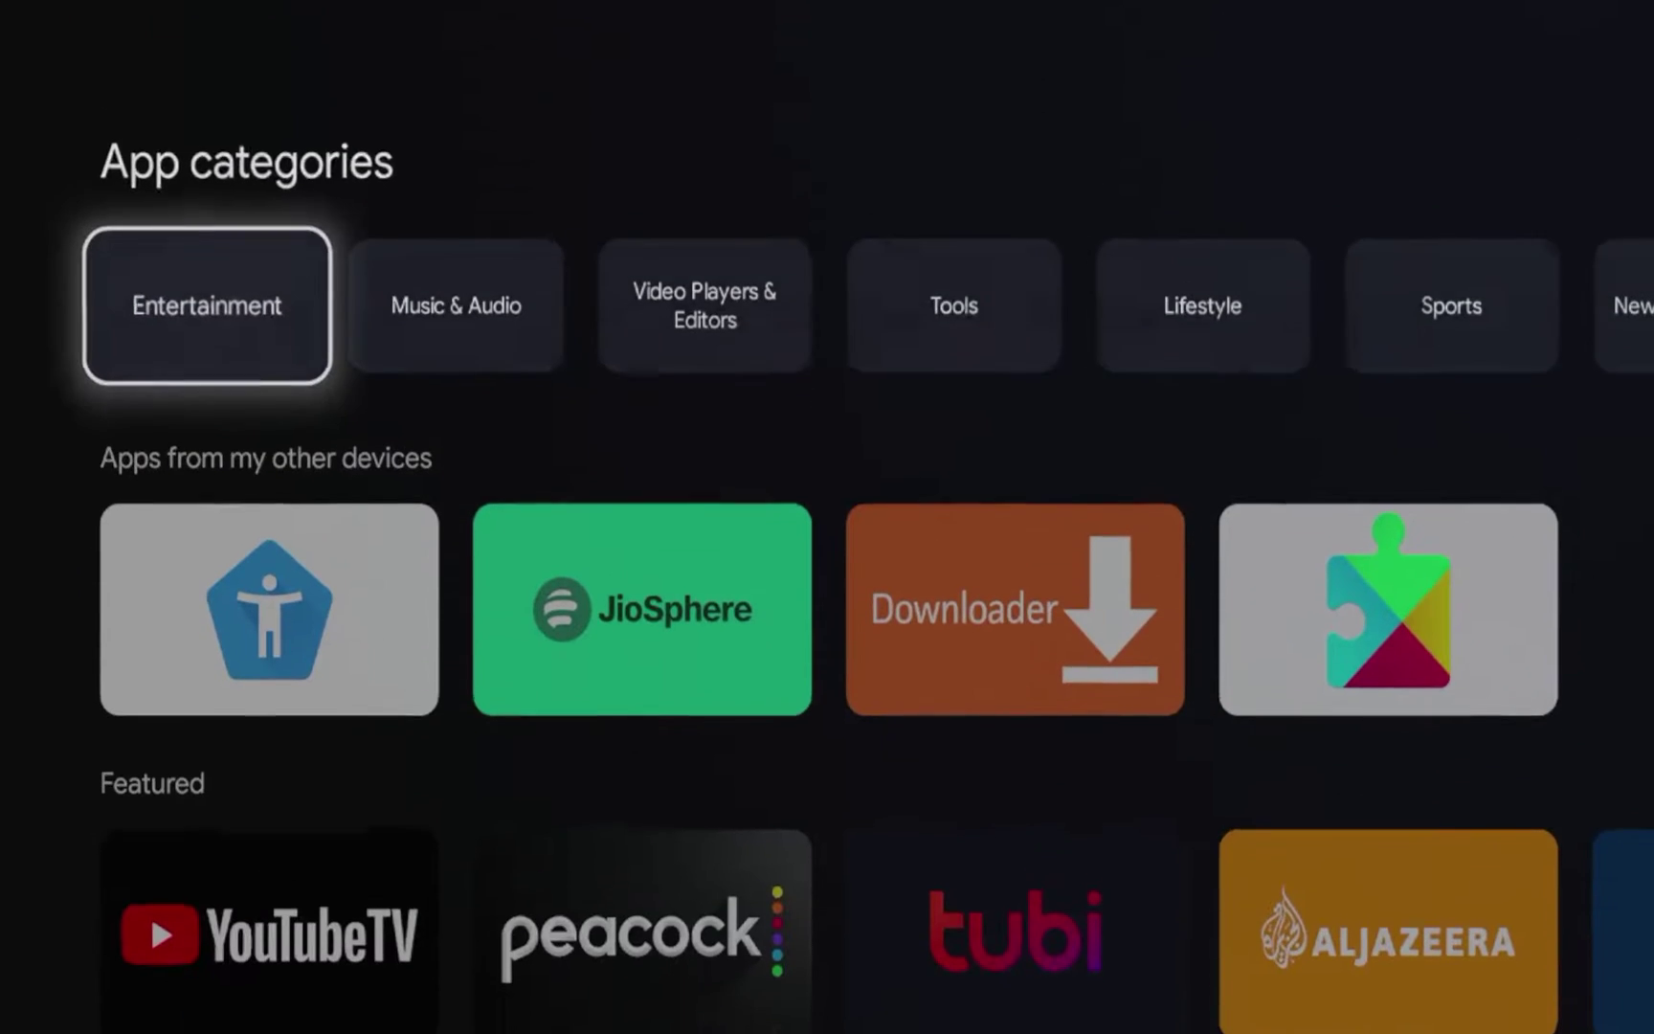
pyautogui.press('Down')
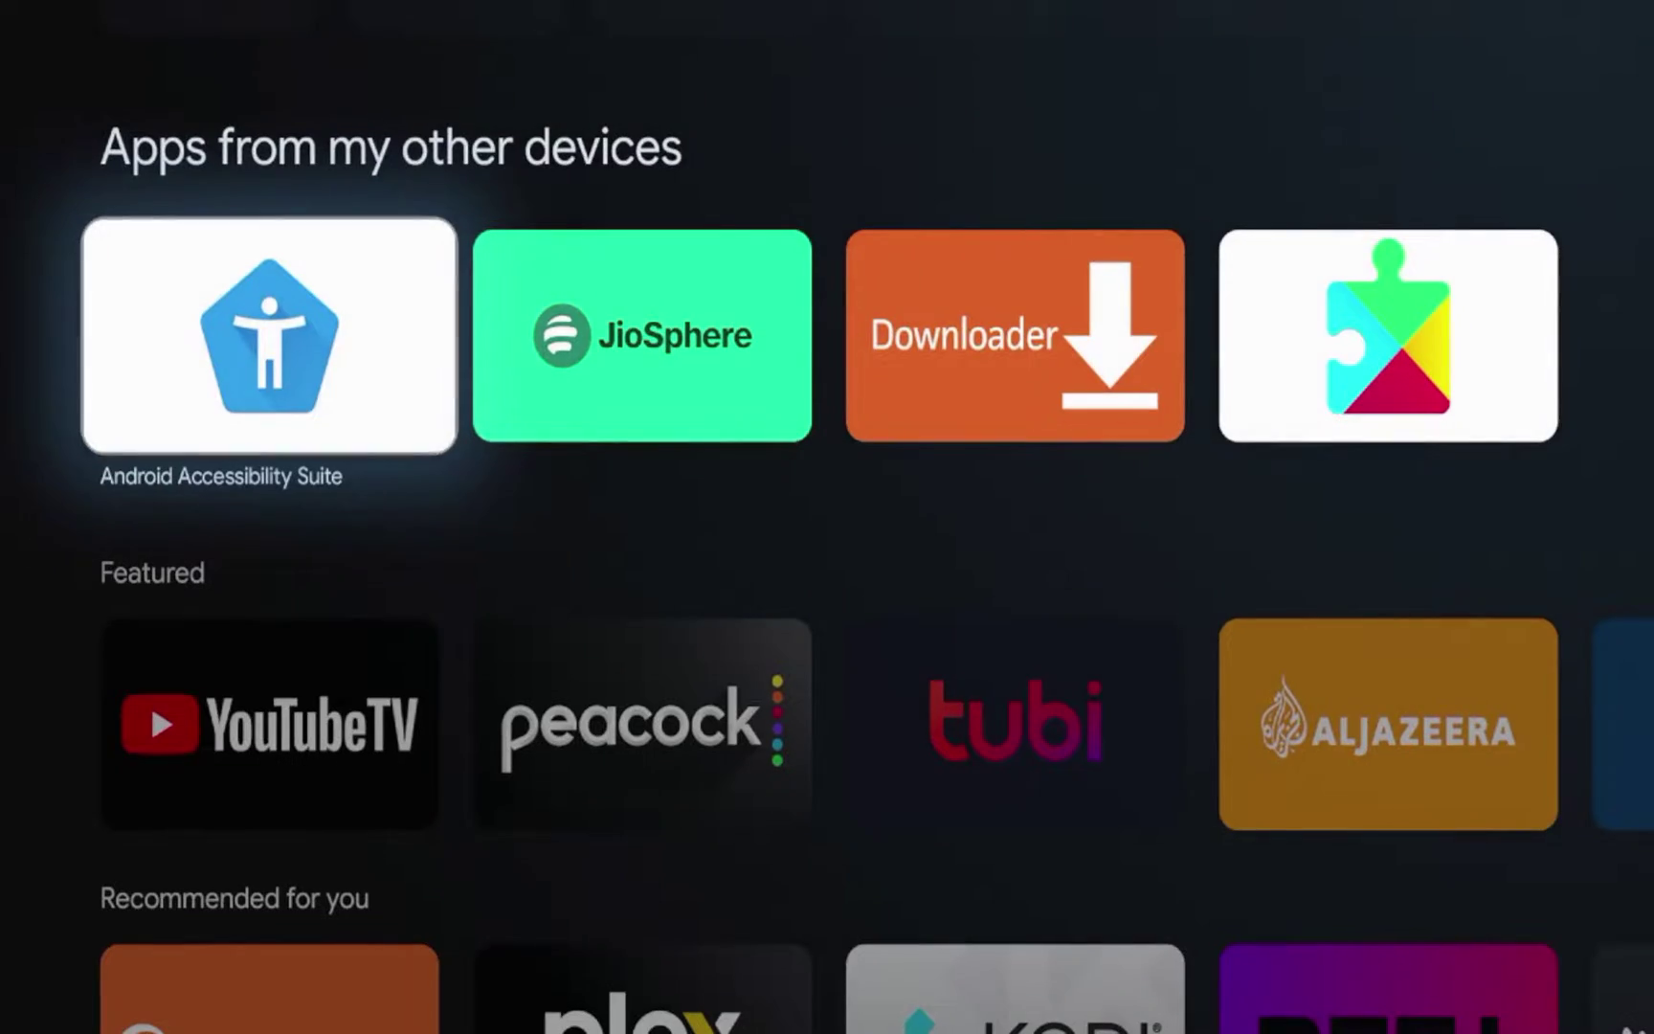
pyautogui.press('Down')
pyautogui.press('Down')
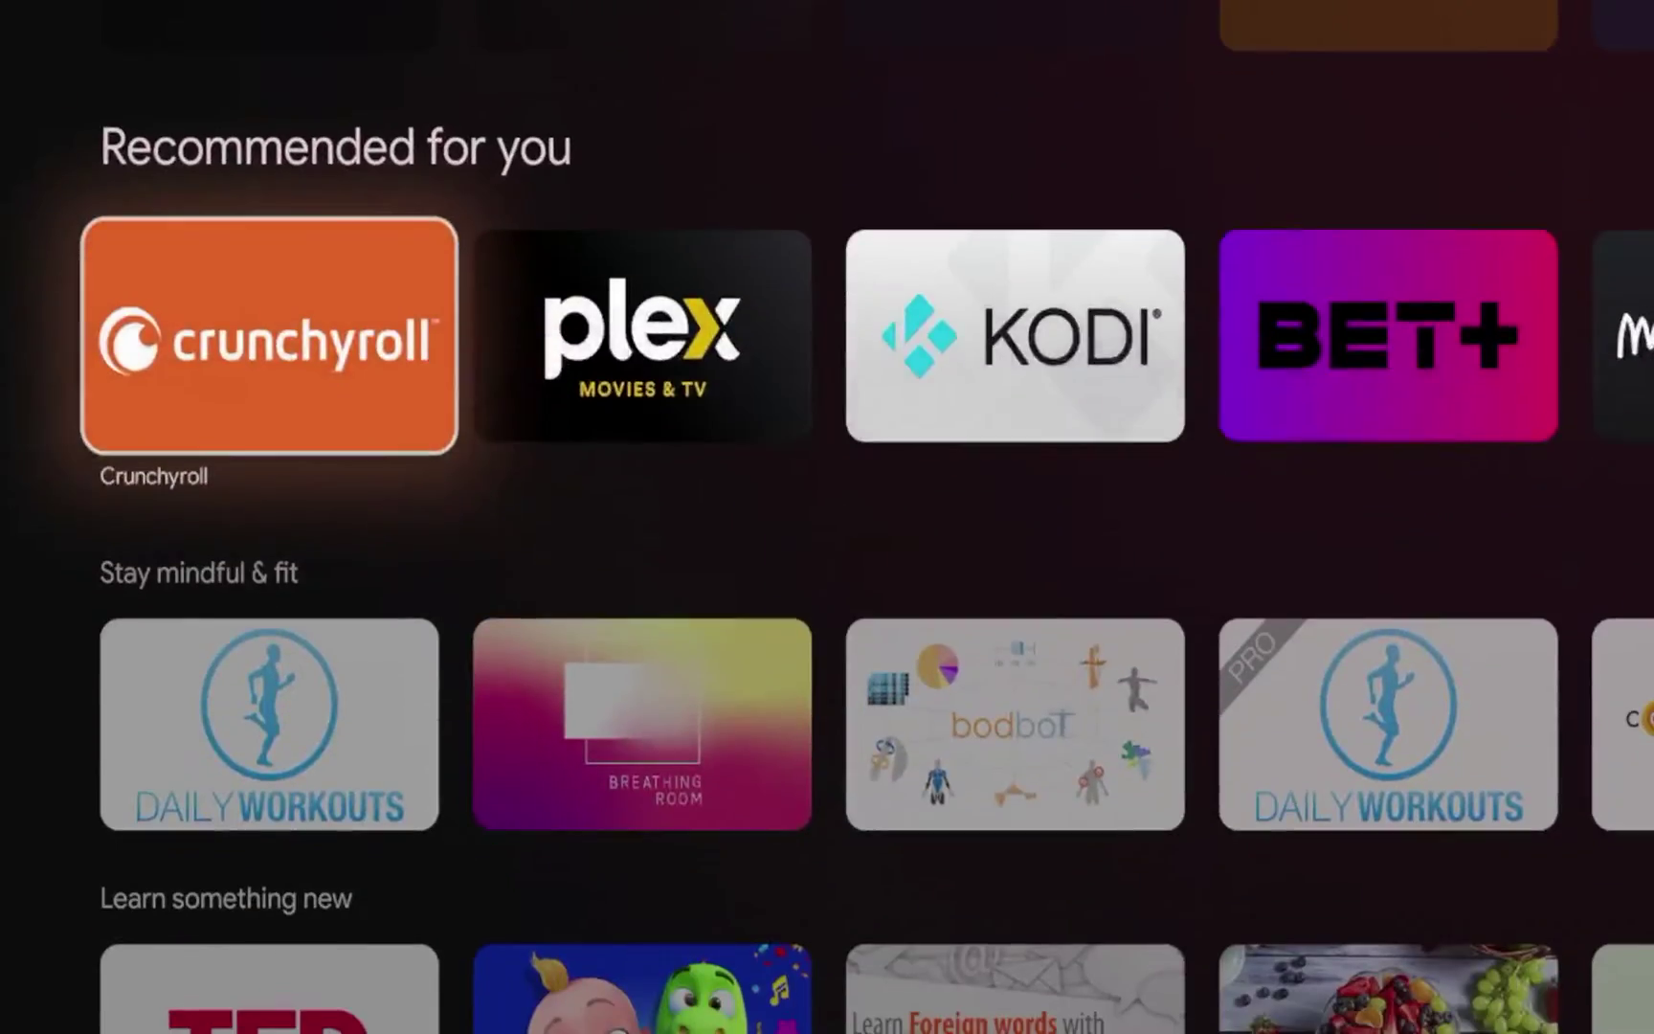
pyautogui.press('Down')
pyautogui.press('Down')
pyautogui.press('Down')
pyautogui.press('Down')
pyautogui.press('Down')
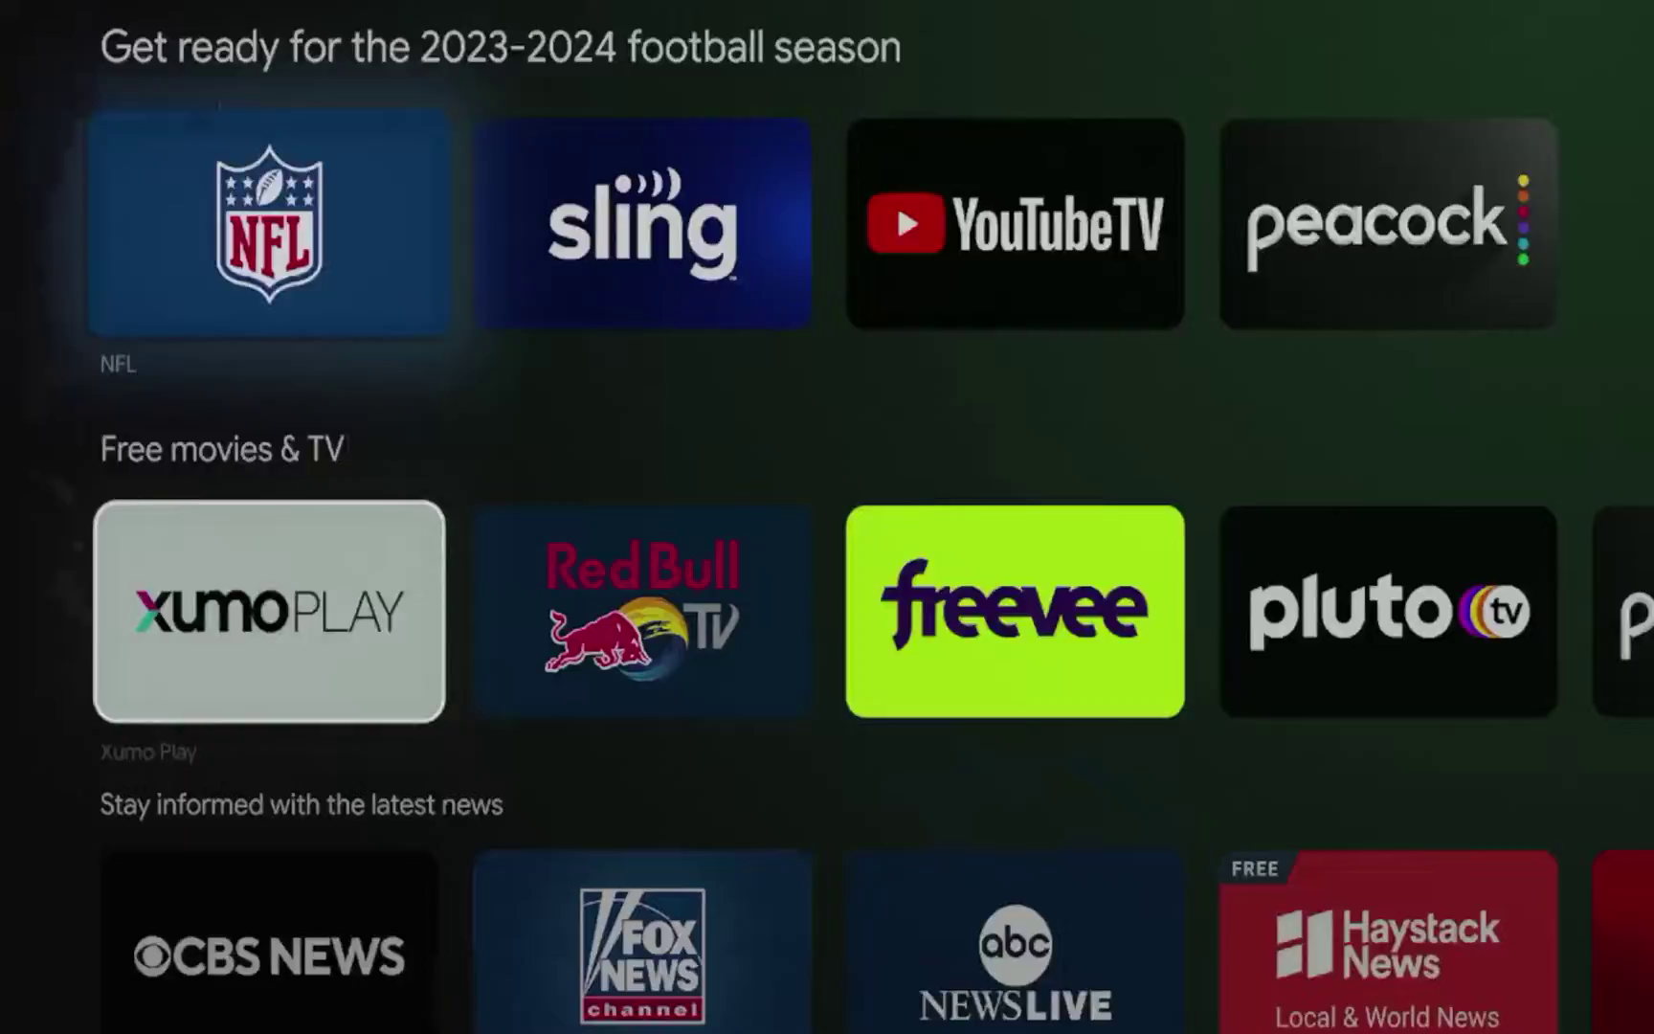
pyautogui.press('Down')
pyautogui.press('Down')
pyautogui.press('Down')
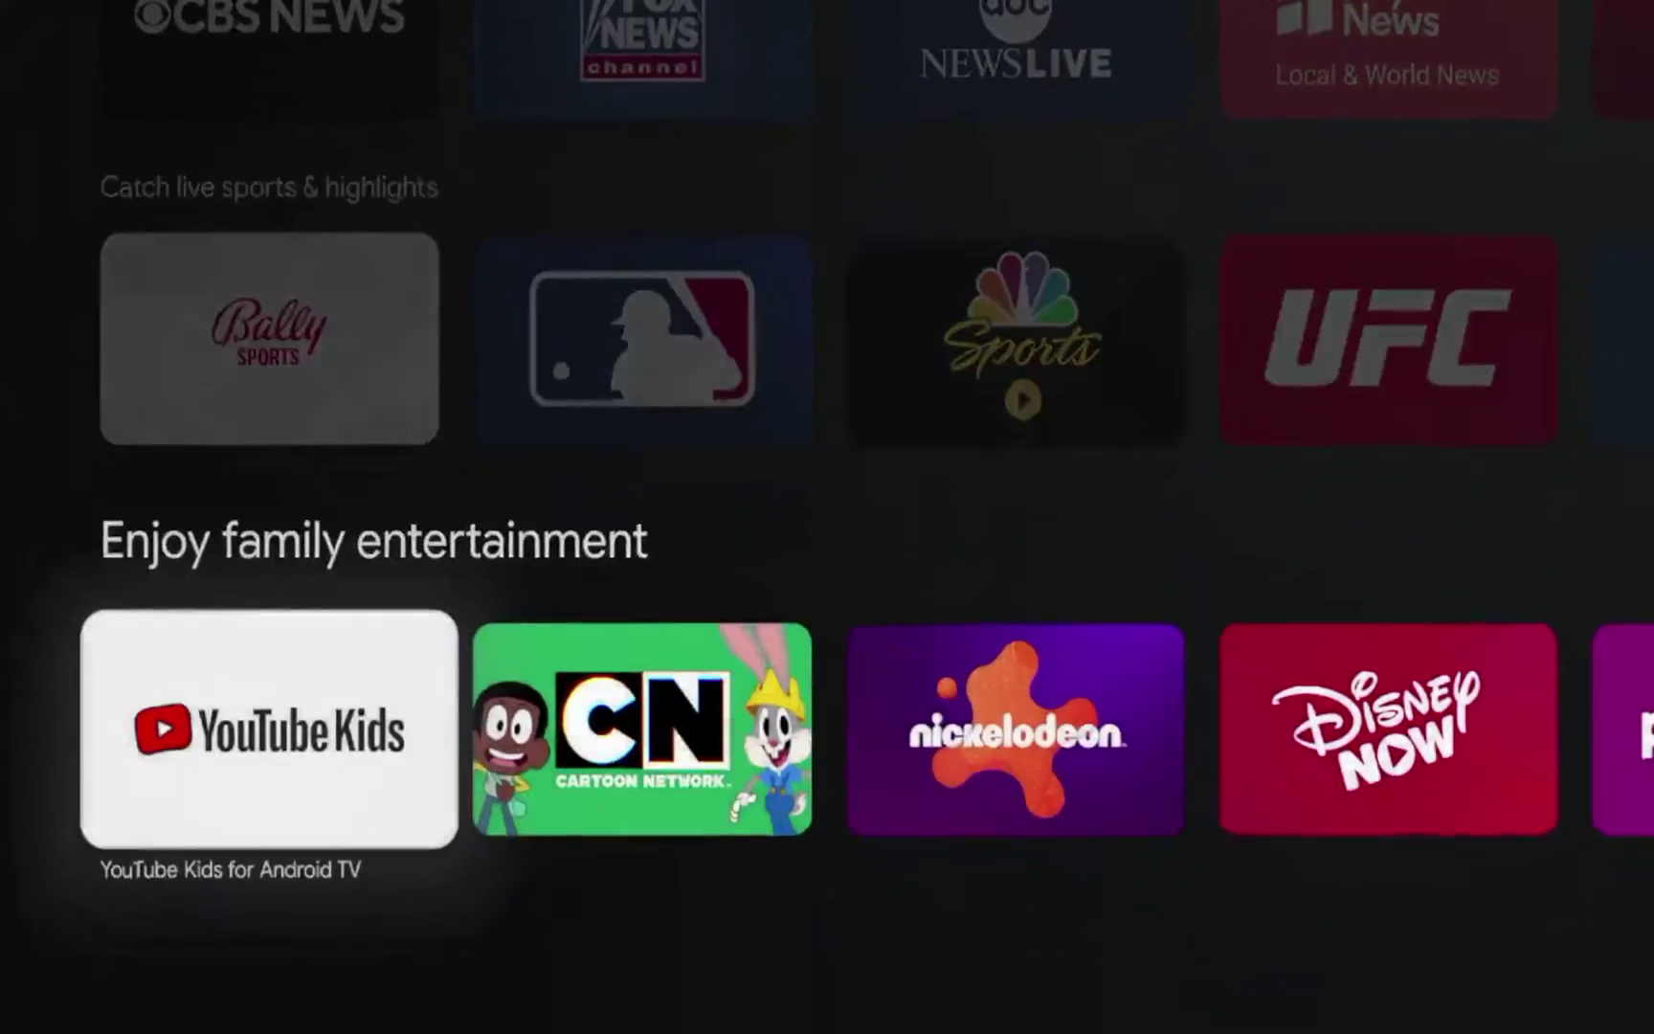
# - Return to the top of the Apps section and open the device's full Settings
pyautogui.press('Up')
pyautogui.press('Up')
pyautogui.press('Up')
pyautogui.press('Up')
pyautogui.press('Up')
pyautogui.press('Up')
pyautogui.press('Up')
pyautogui.press('Up')
pyautogui.press('Up')
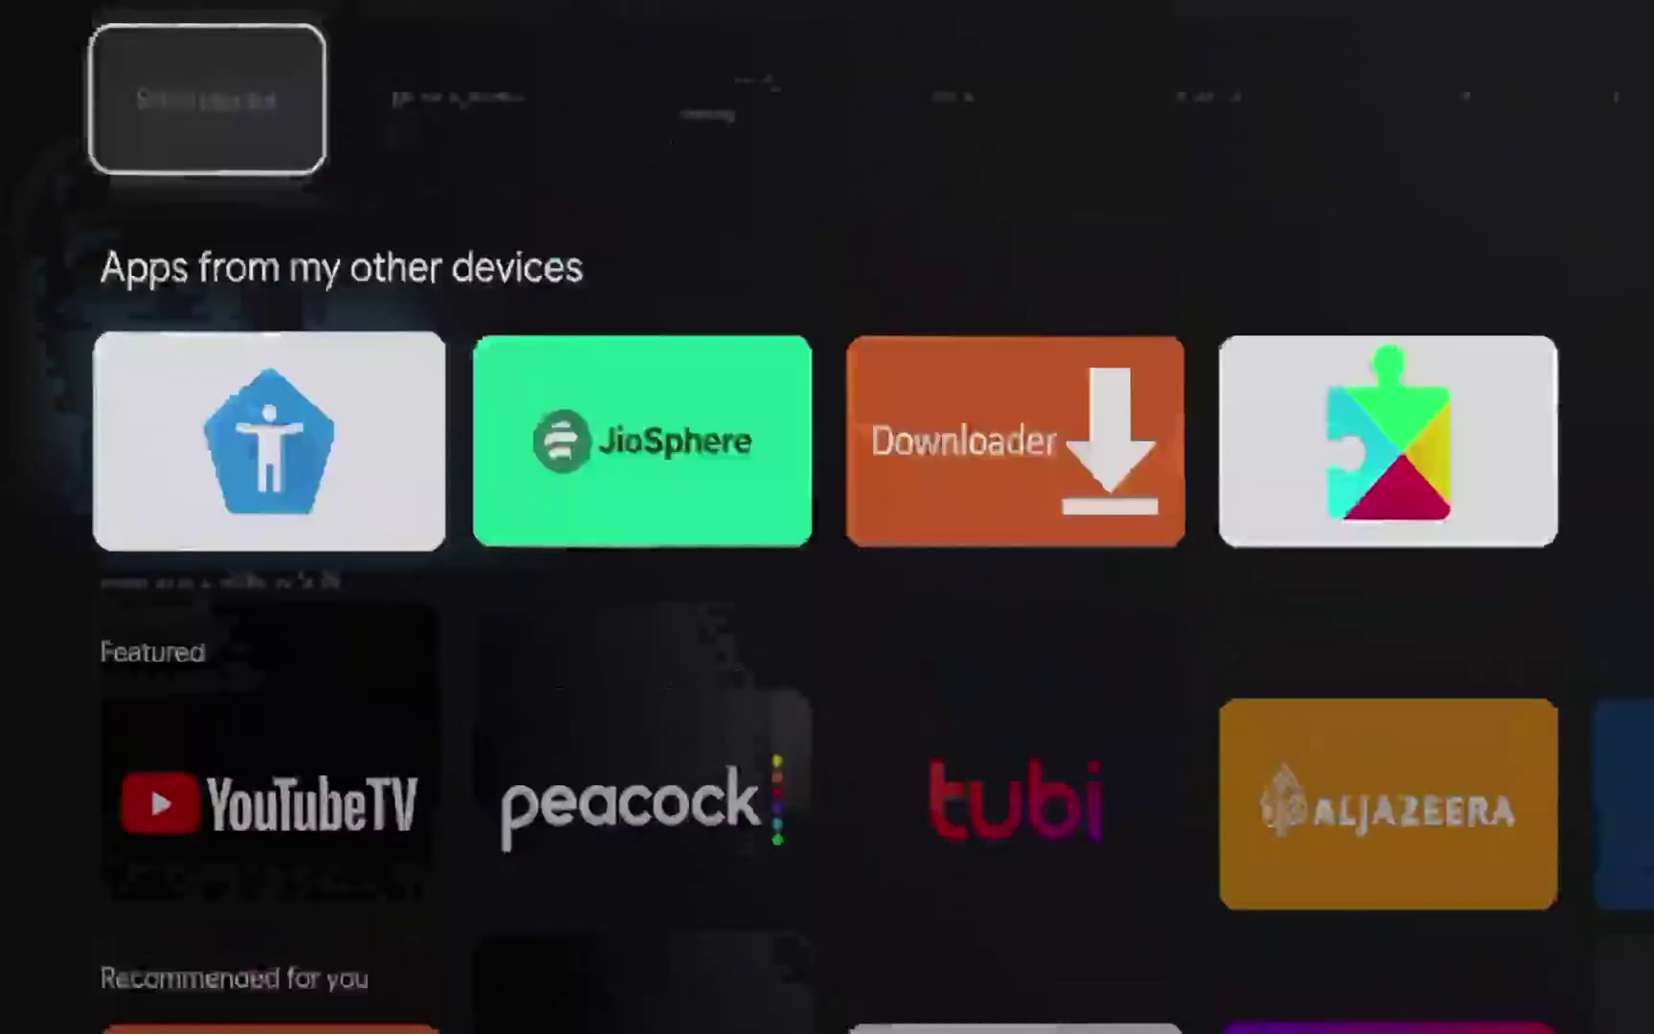
pyautogui.press('Up')
pyautogui.press('Up')
pyautogui.press('Up')
pyautogui.press('Up')
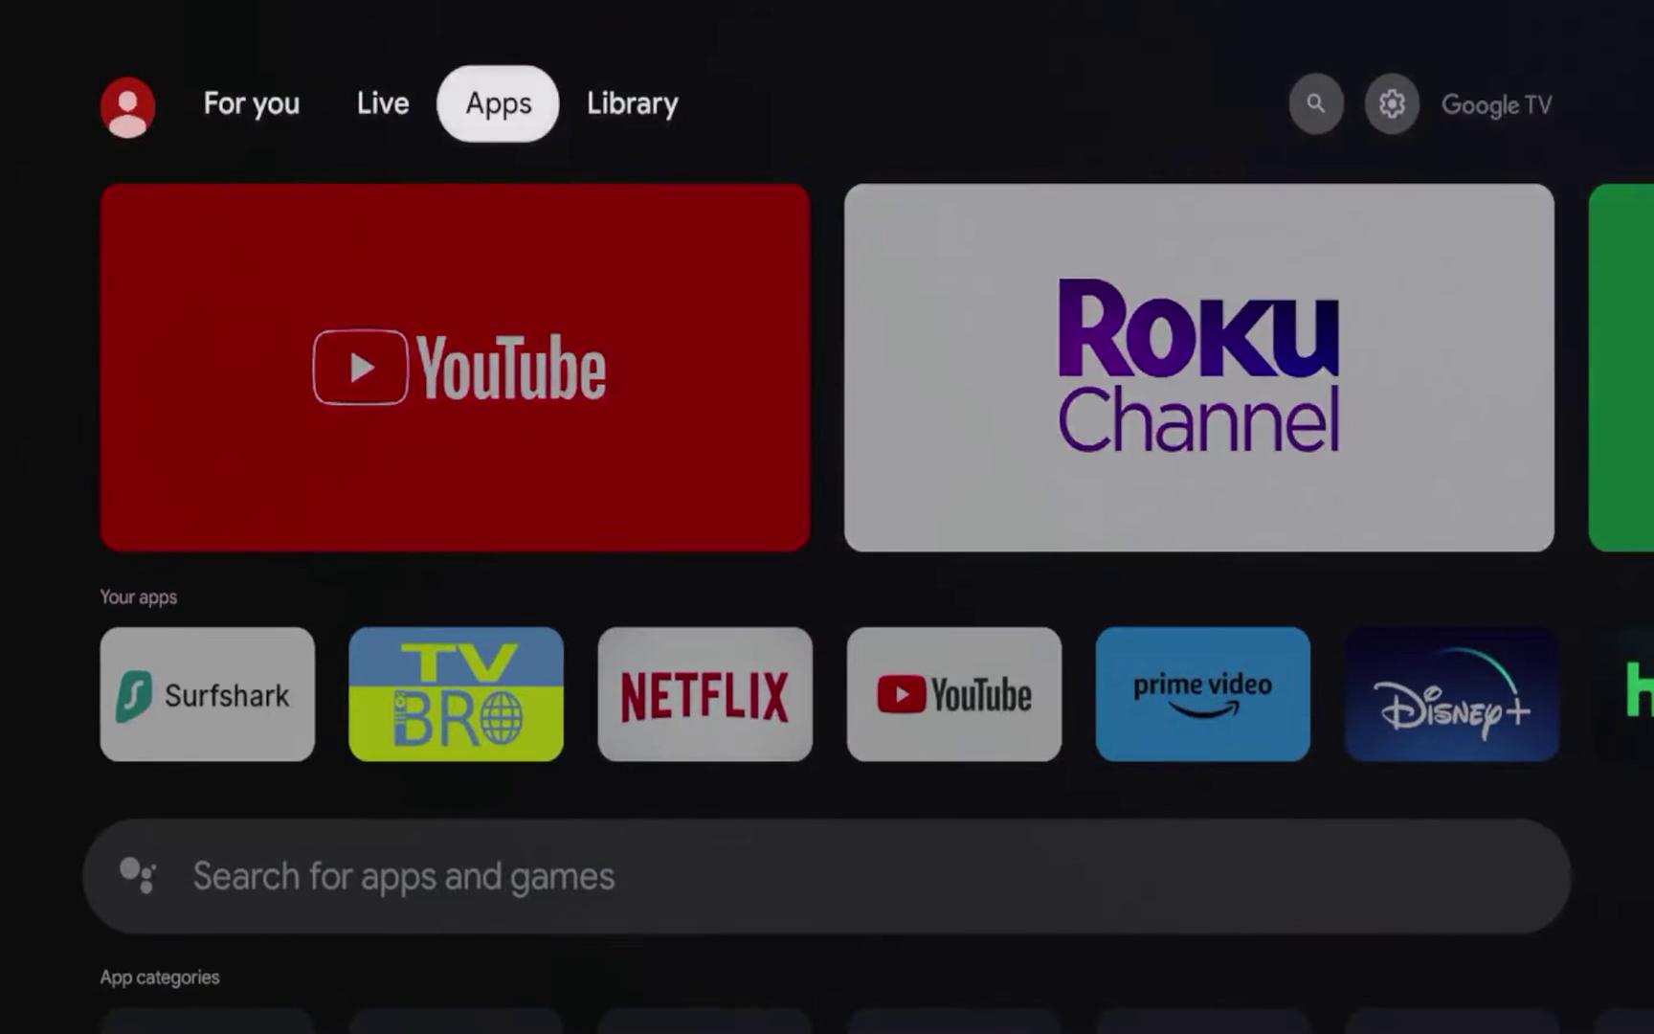
pyautogui.press('Right')
pyautogui.press('Right')
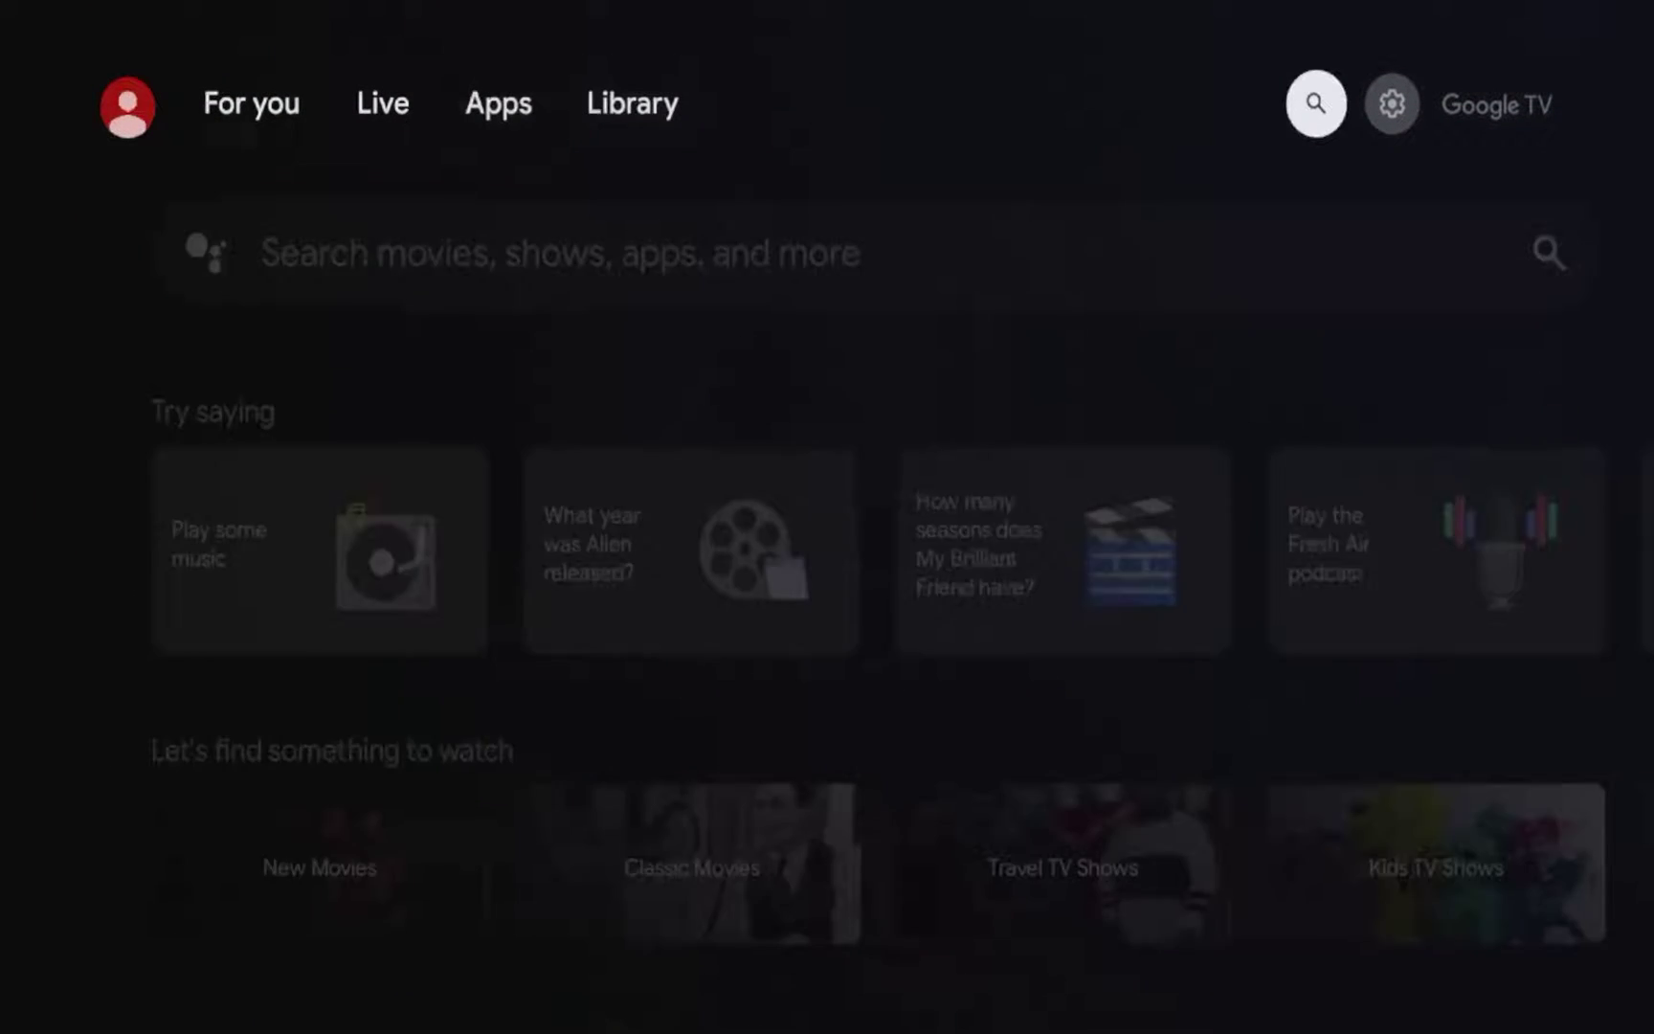
pyautogui.press('Right')
pyautogui.press('Return')
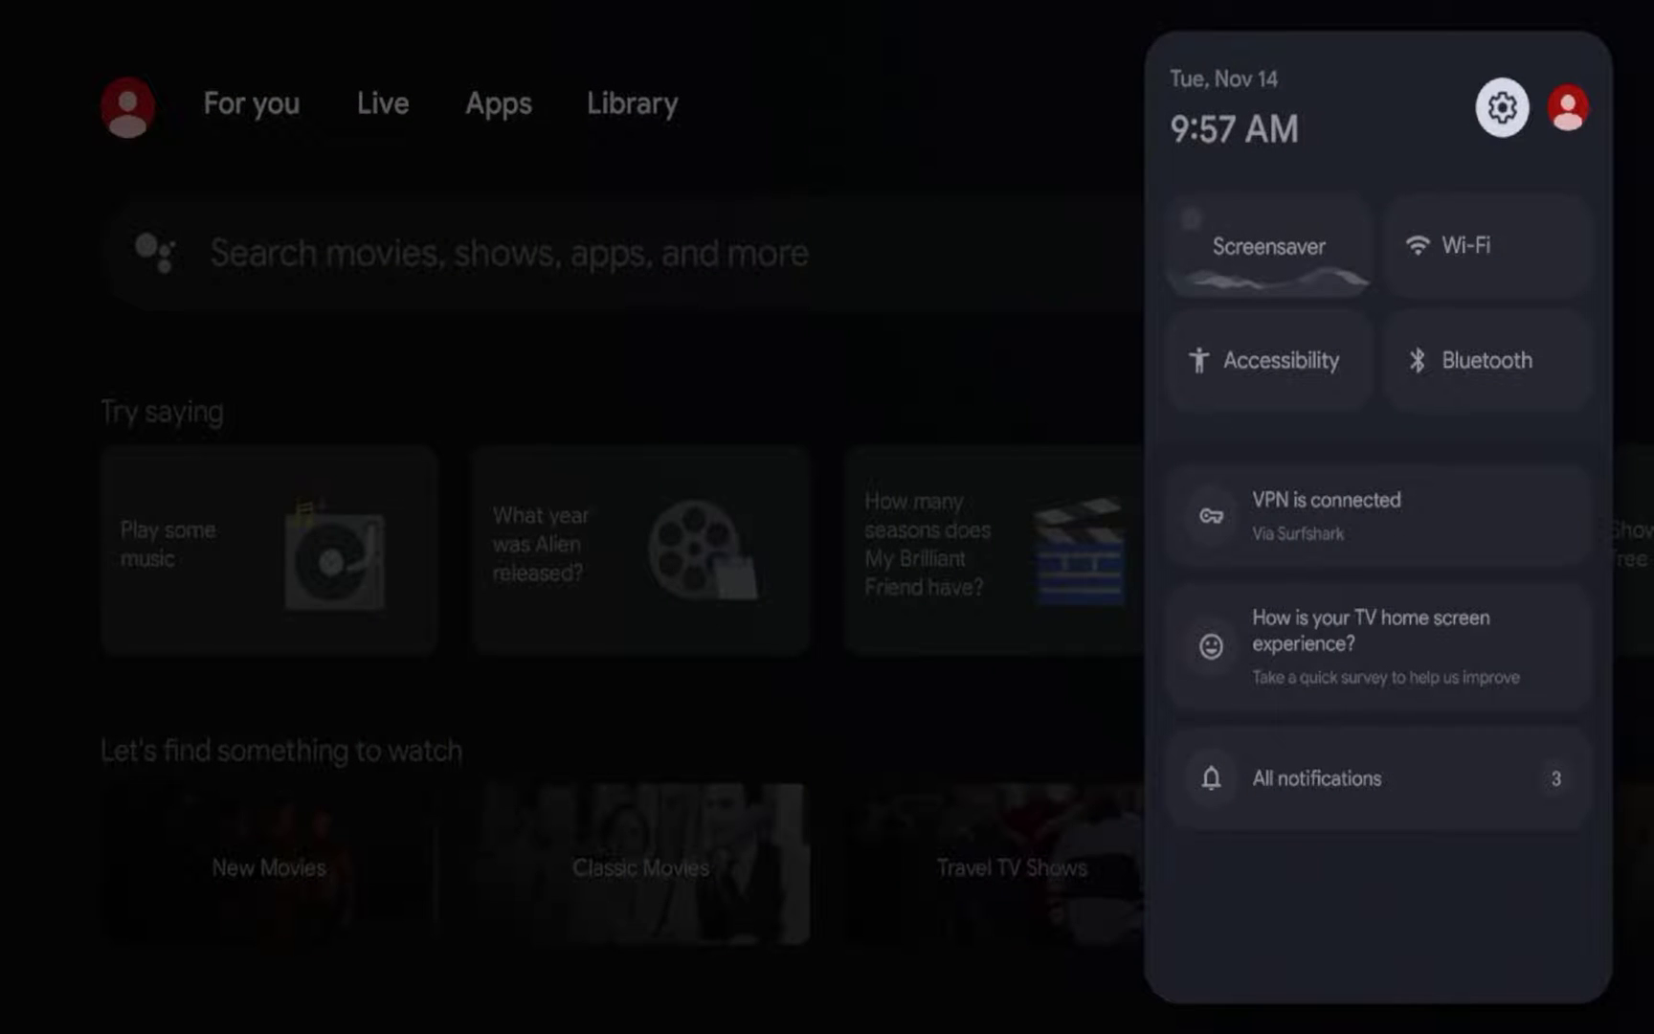
pyautogui.press('Return')
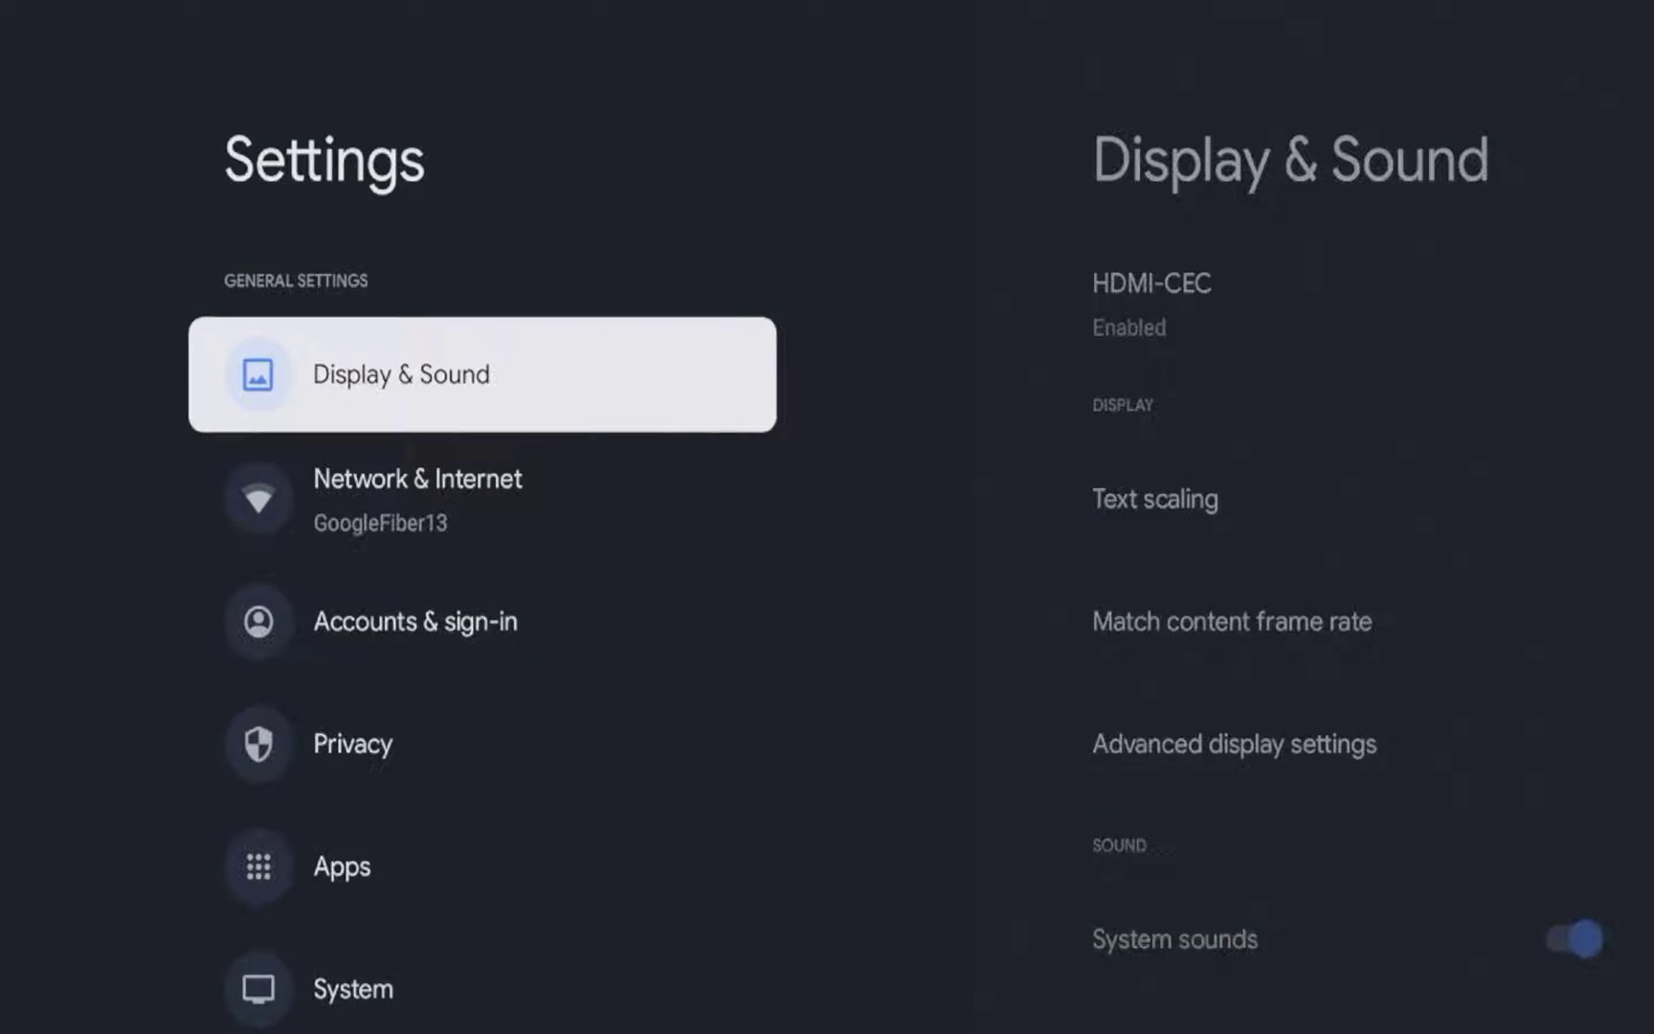
# - Open the Privacy settings, review the Location options and return to the Privacy list
pyautogui.press('Down')
pyautogui.press('Down')
pyautogui.press('Down')
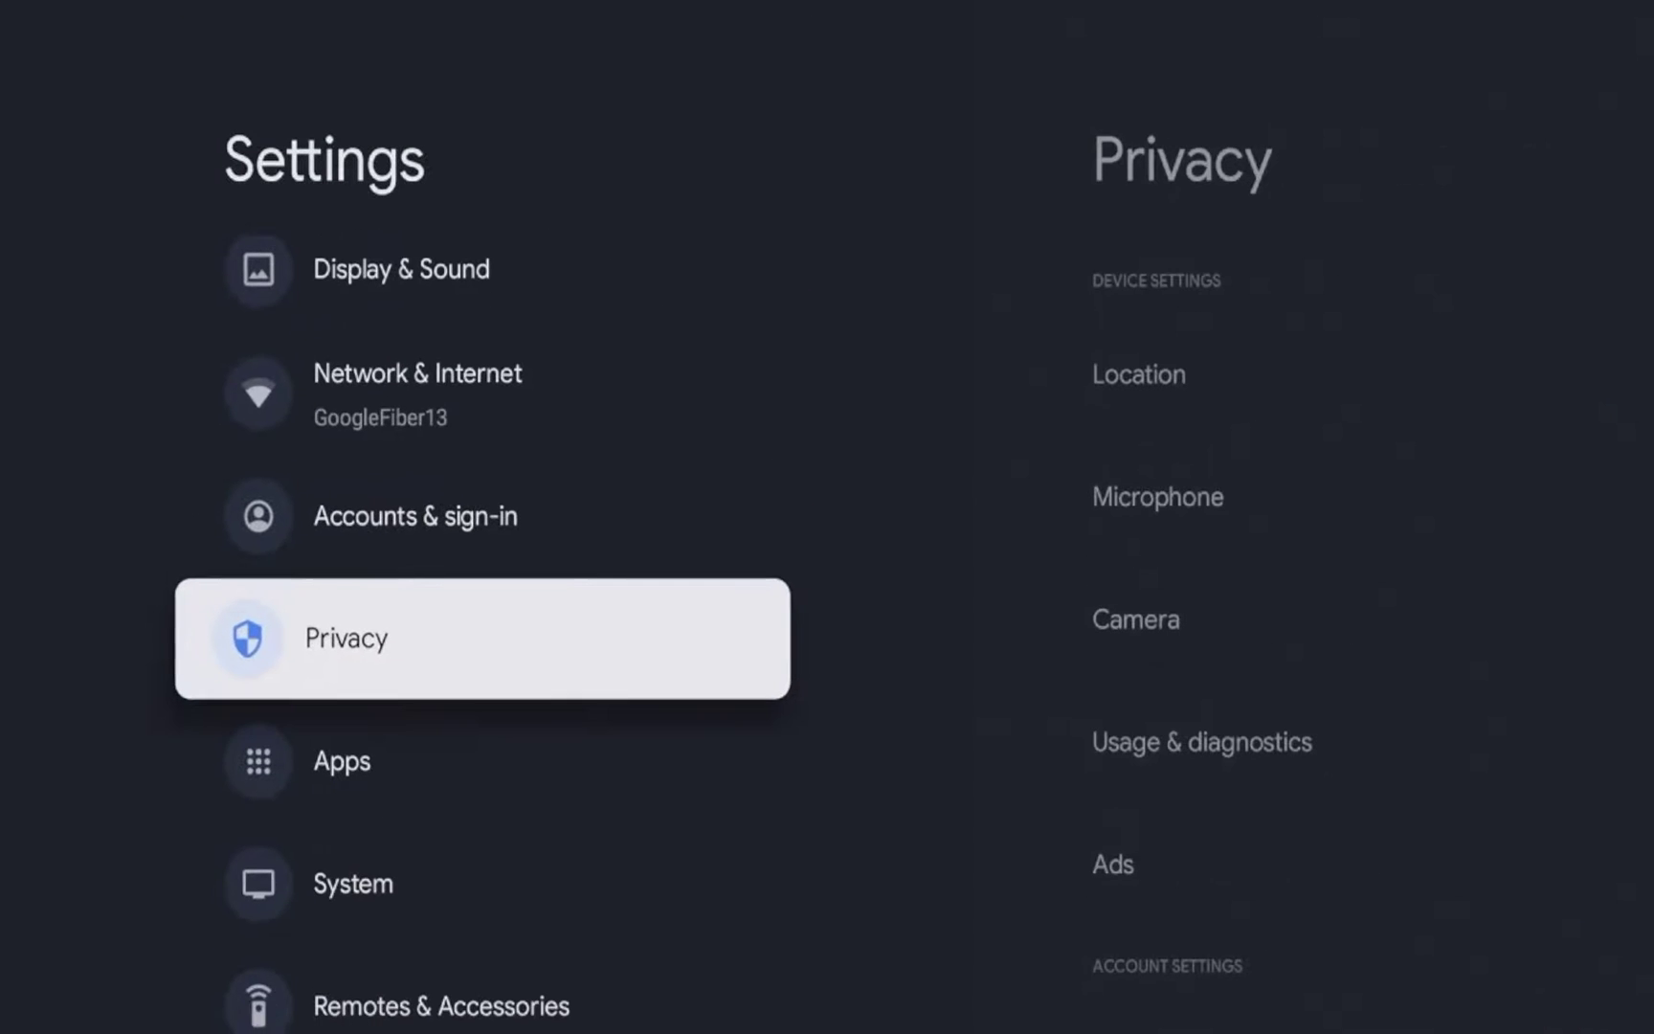
pyautogui.press('Return')
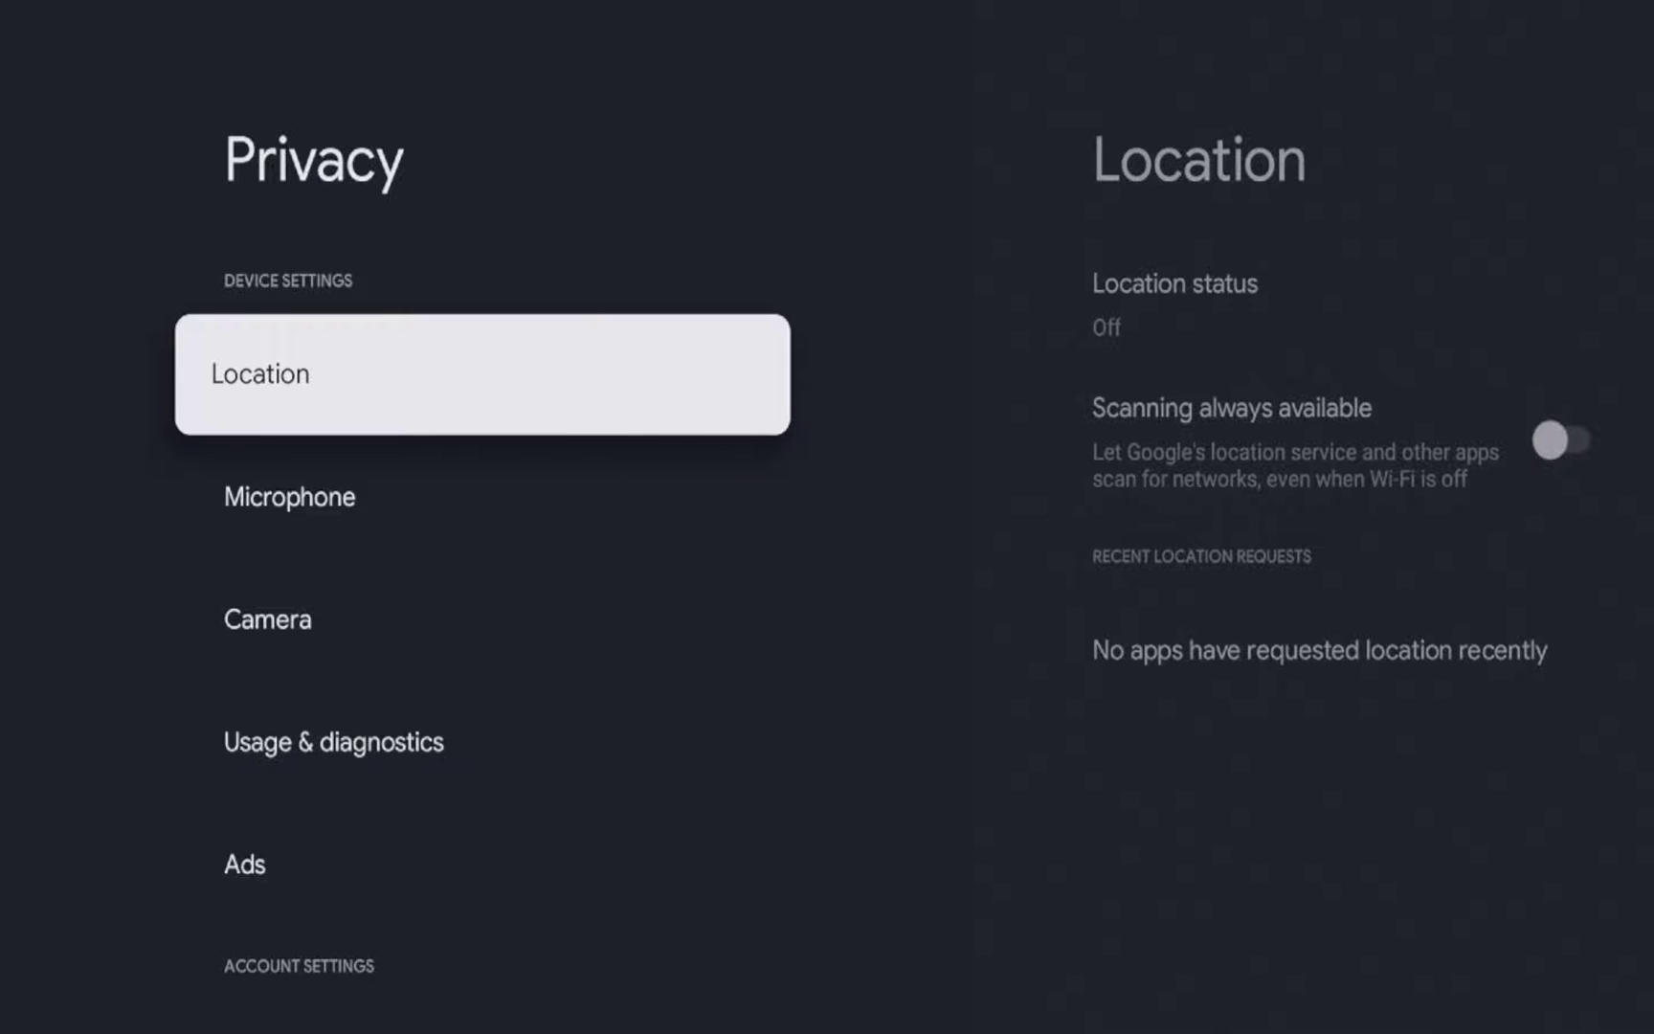
pyautogui.press('Return')
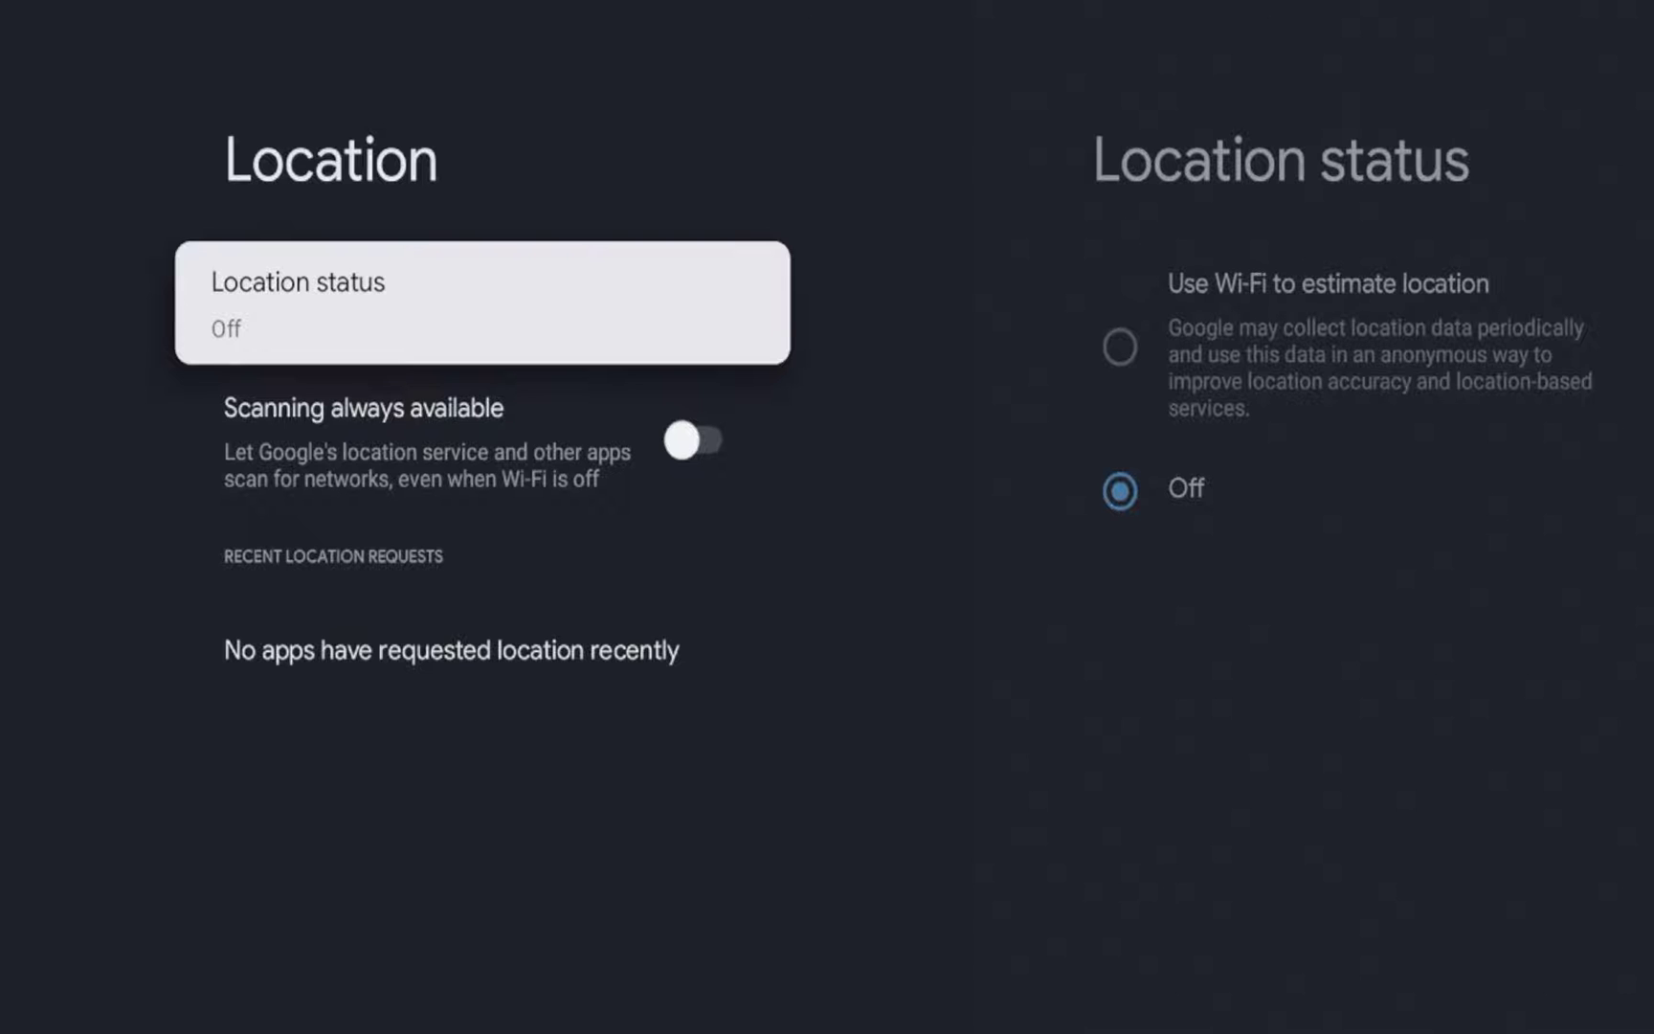
pyautogui.press('Escape')
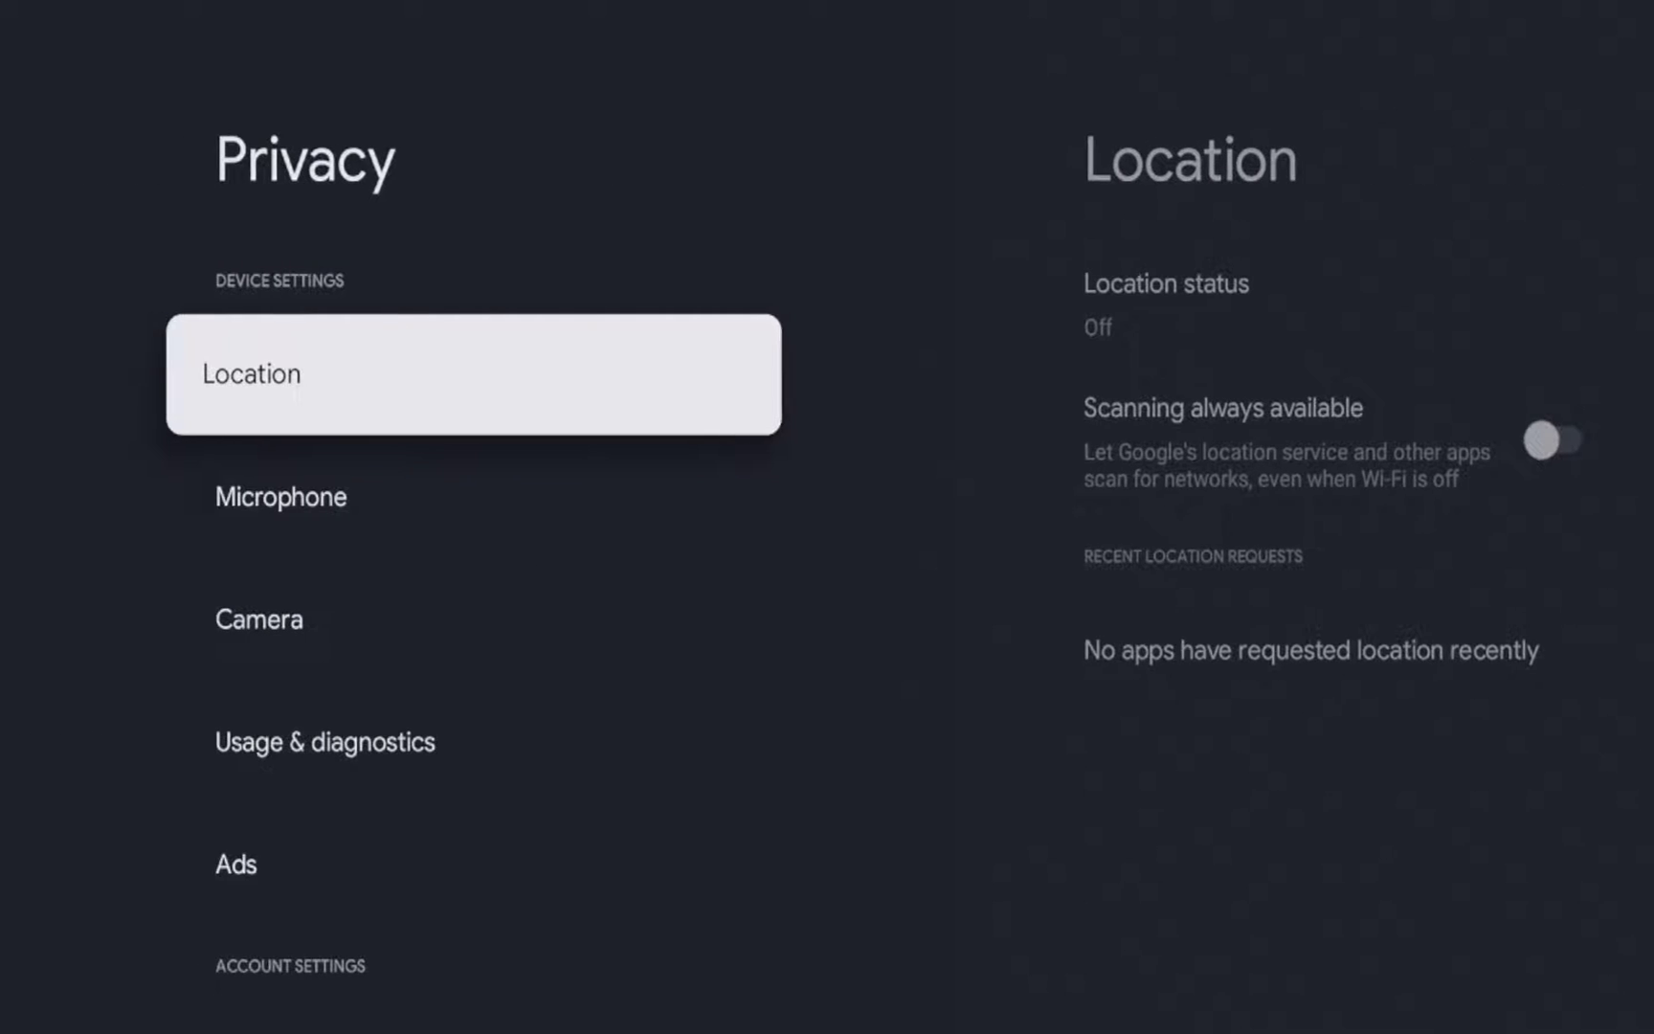
# - Delete the device's advertising ID in the Ads privacy settings
pyautogui.press('Down')
pyautogui.press('Down')
pyautogui.press('Down')
pyautogui.press('Down')
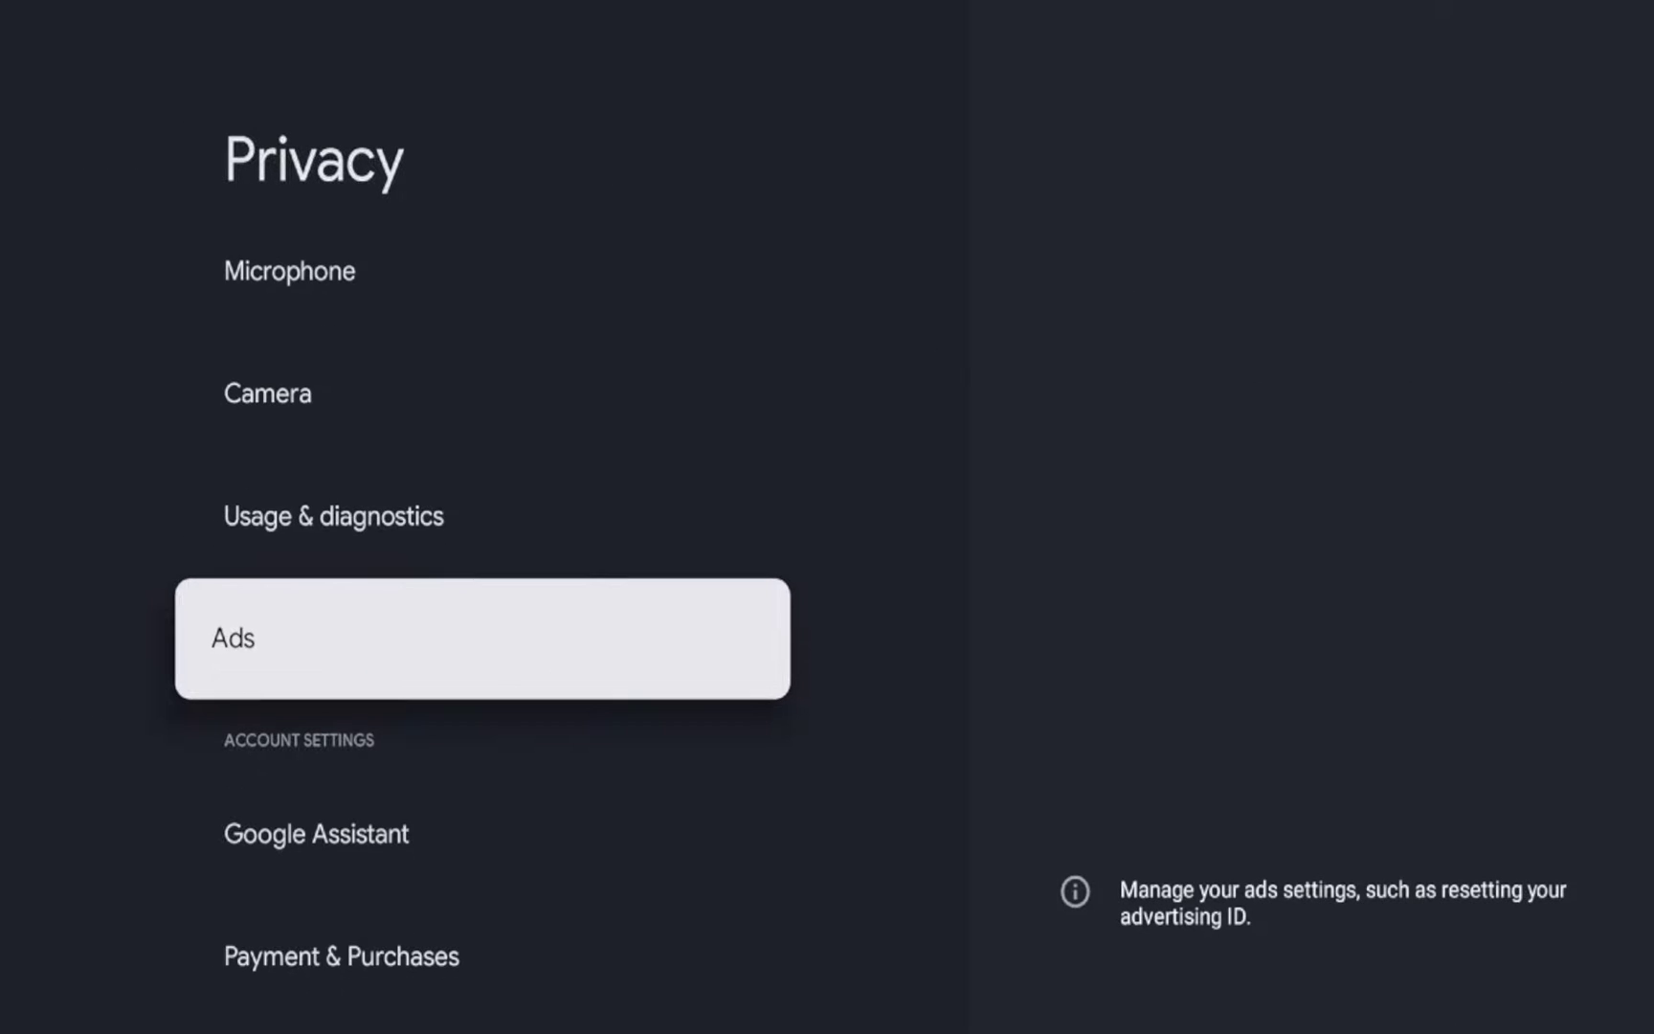
pyautogui.press('Return')
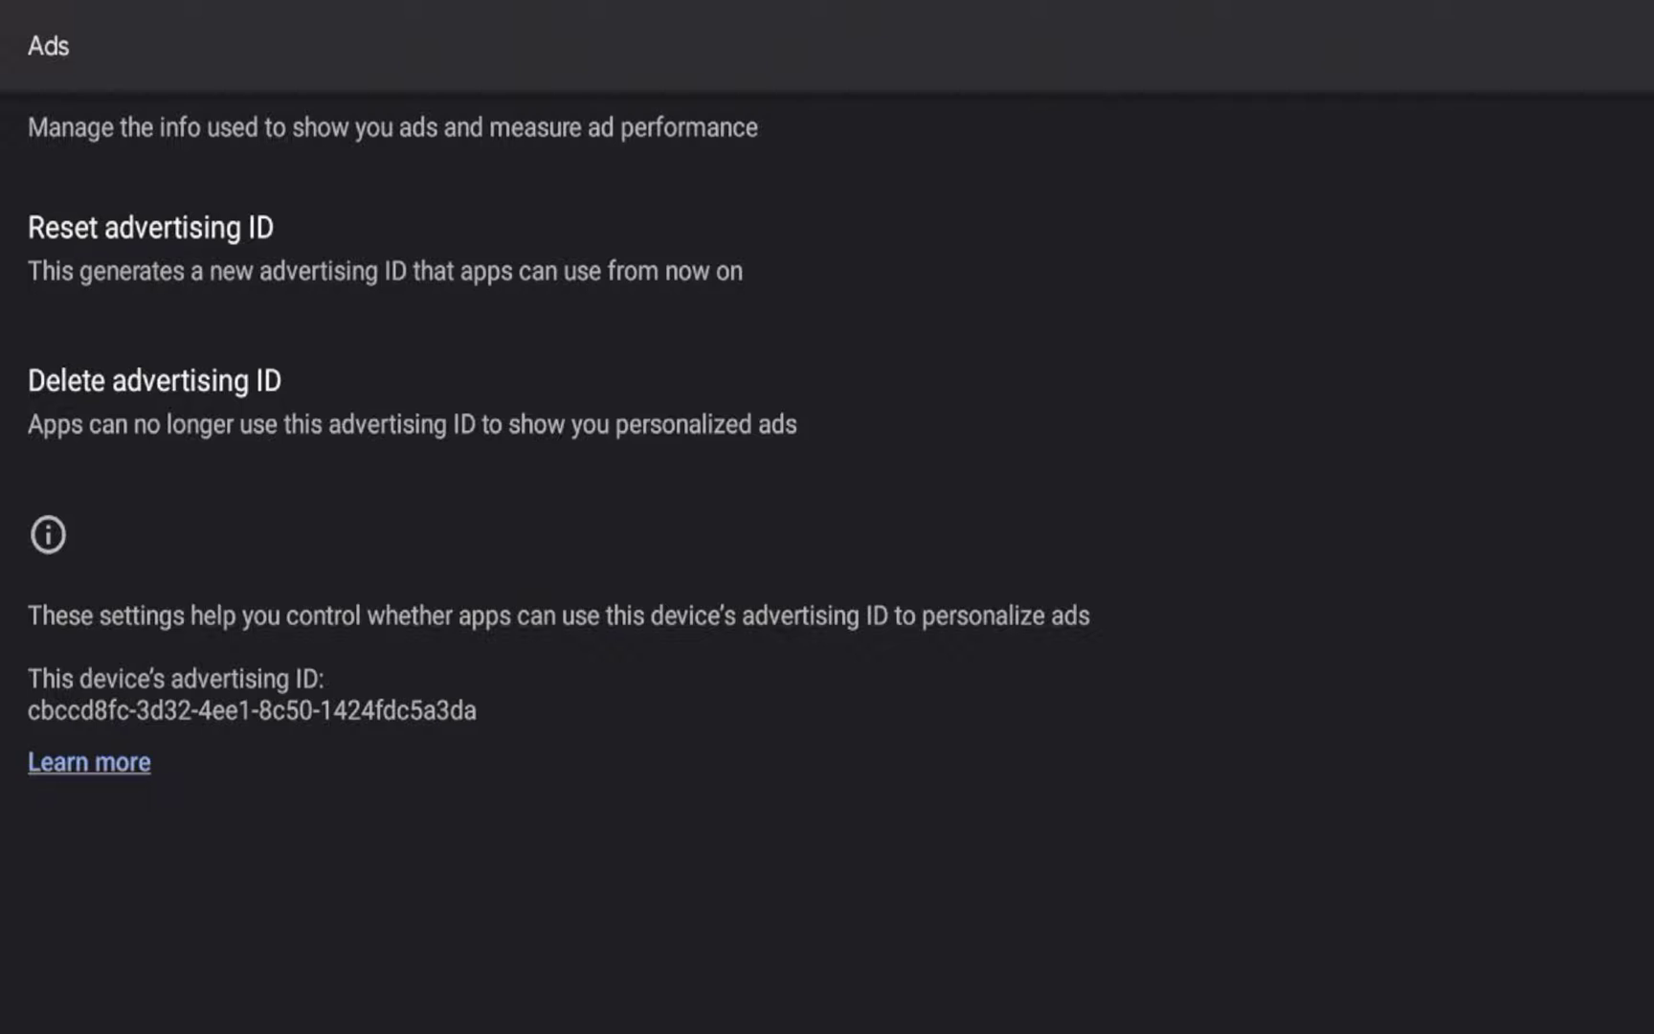
pyautogui.press('Up')
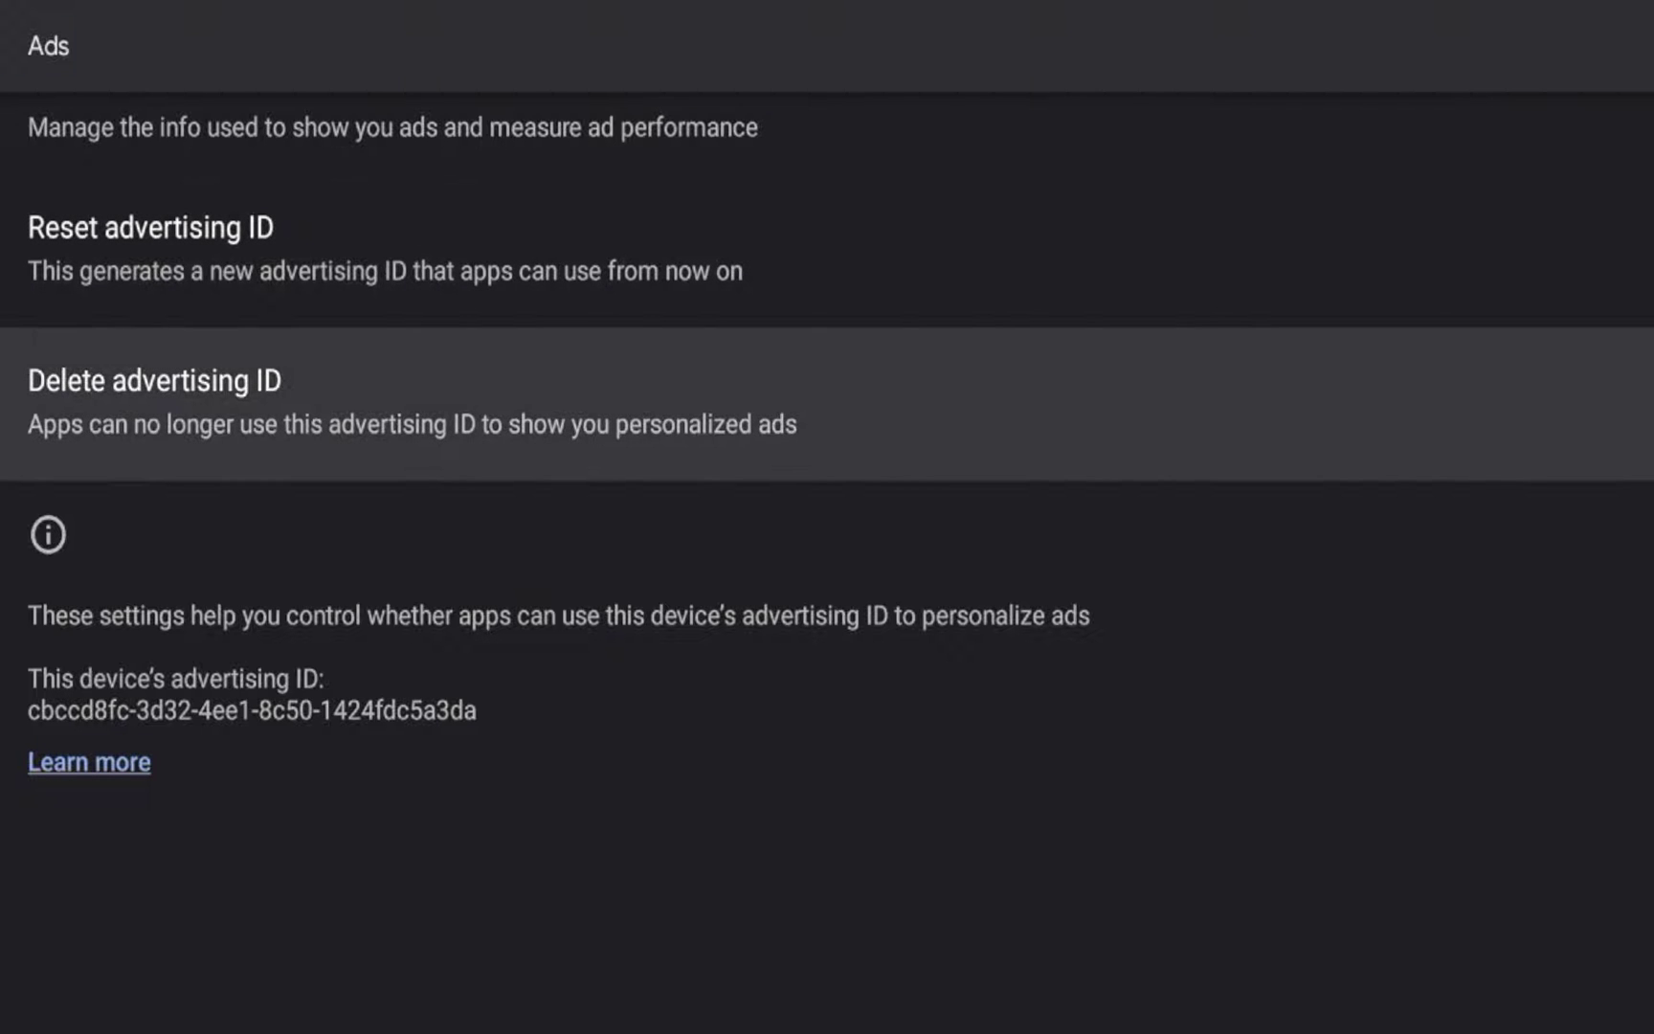
pyautogui.press('Return')
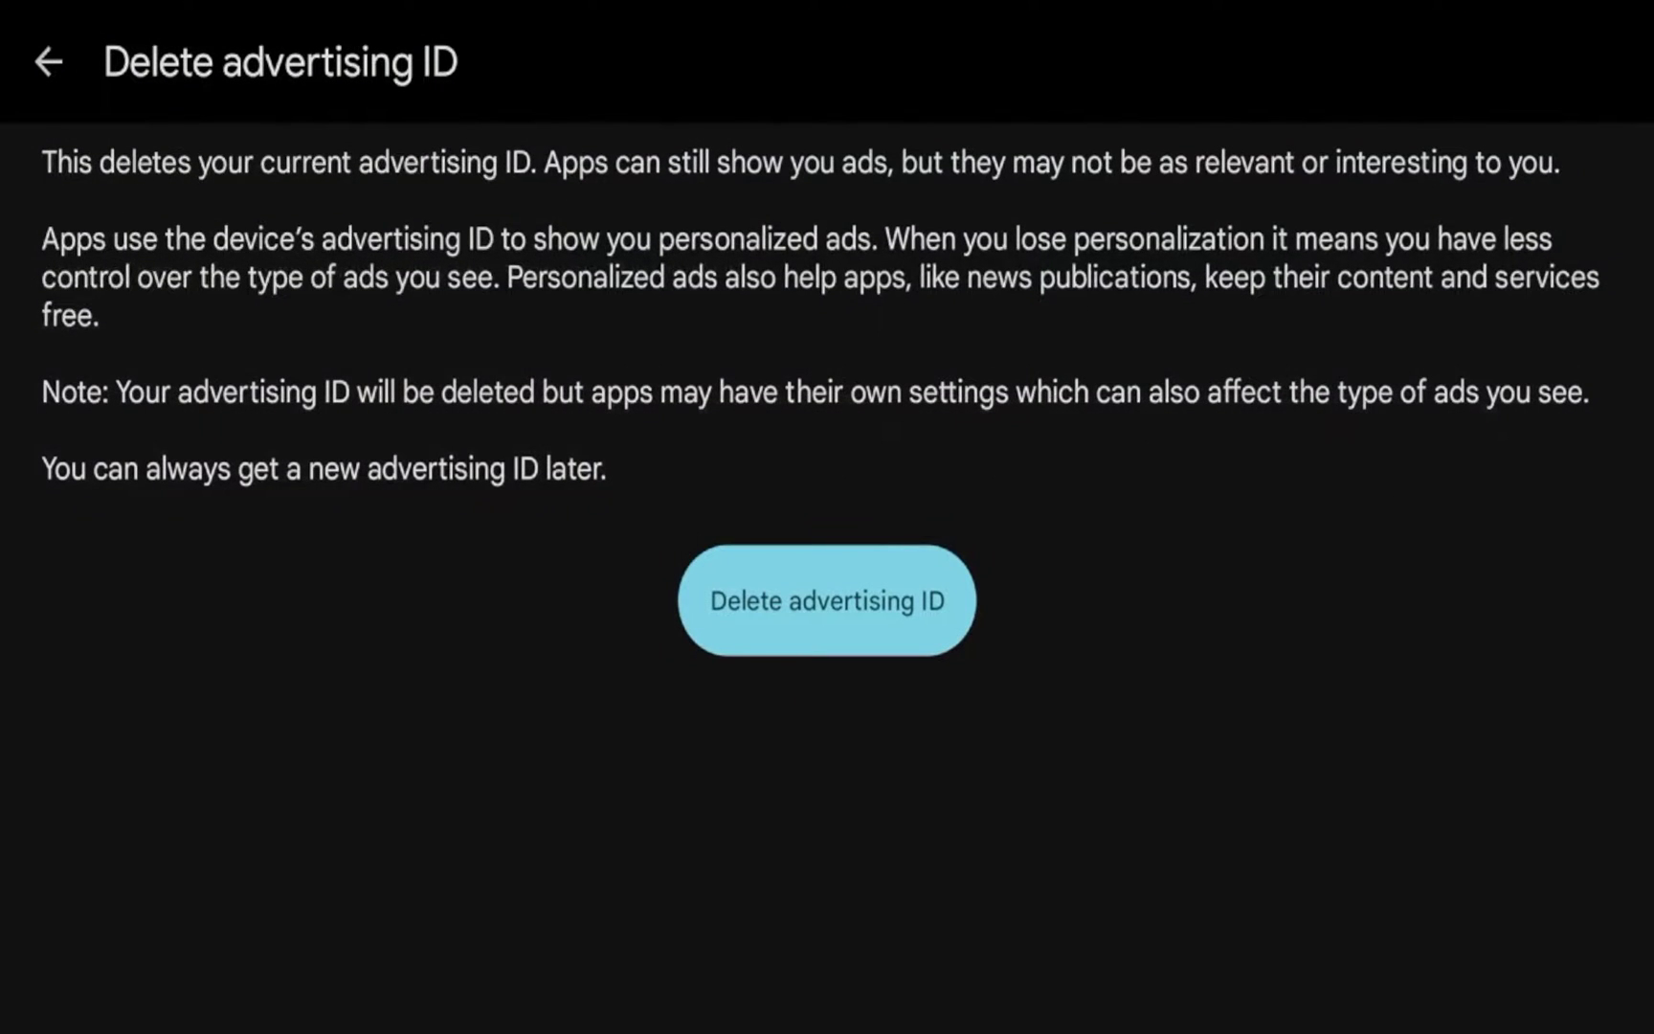
pyautogui.press('Return')
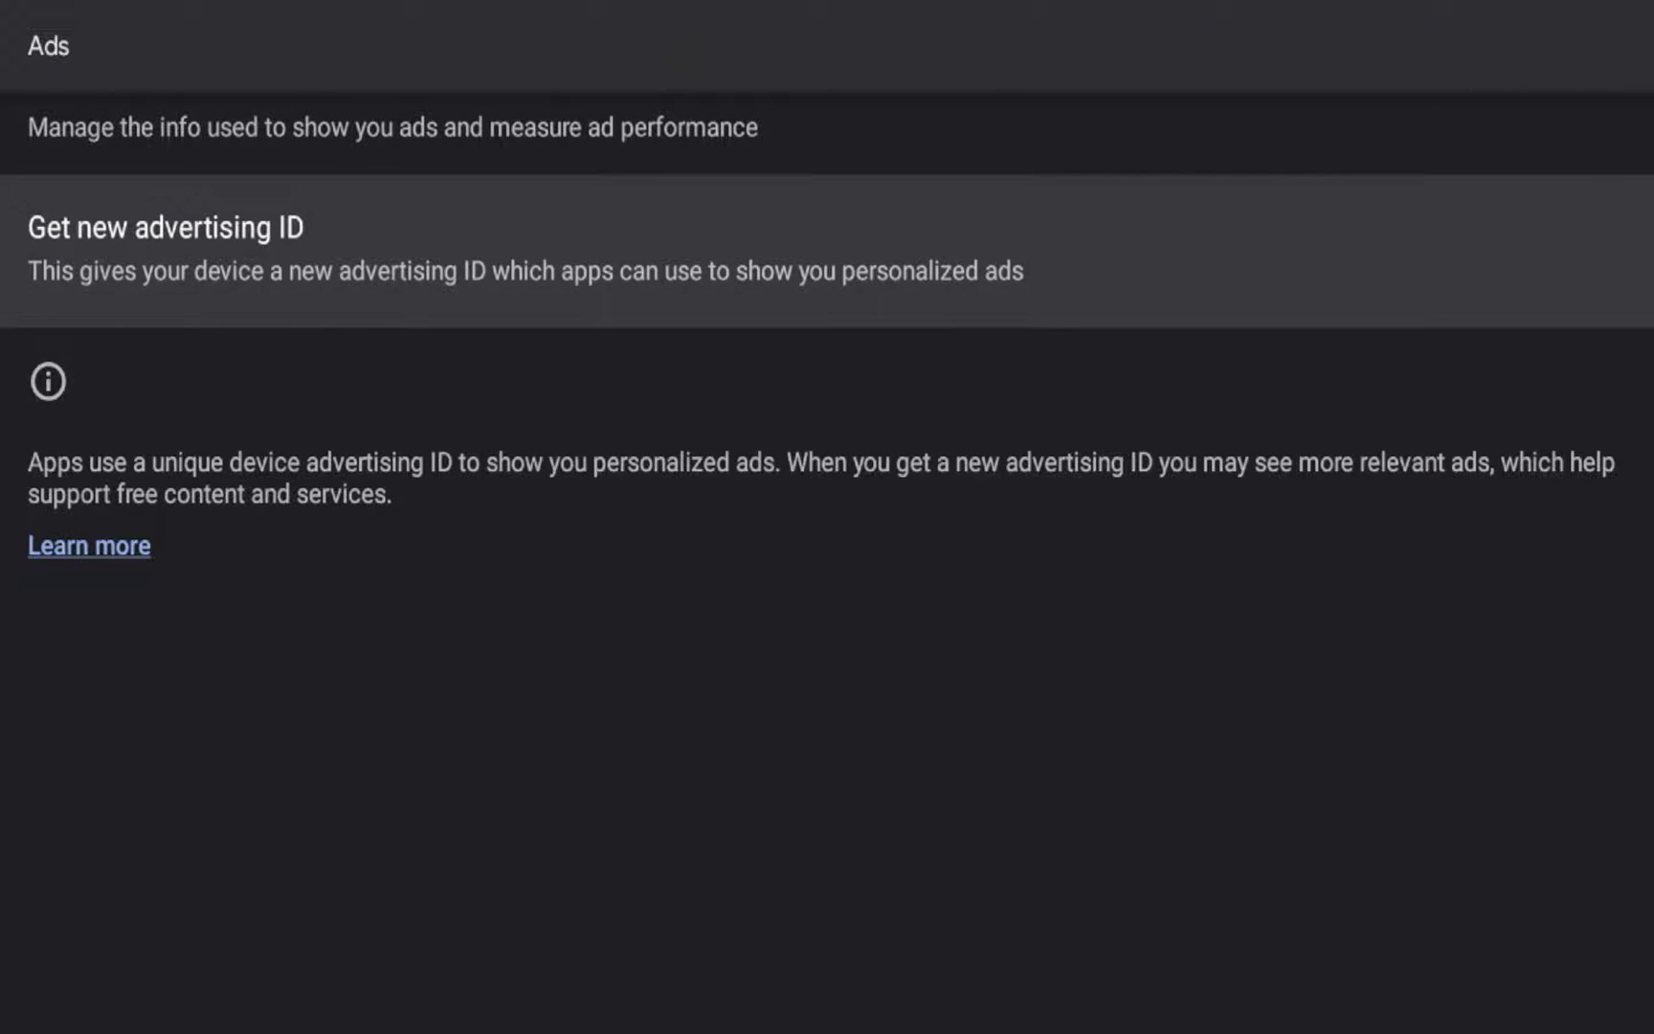
# - Return to the Privacy settings and open Usage access within Special app access
pyautogui.press('Escape')
pyautogui.press('Down')
pyautogui.press('Down')
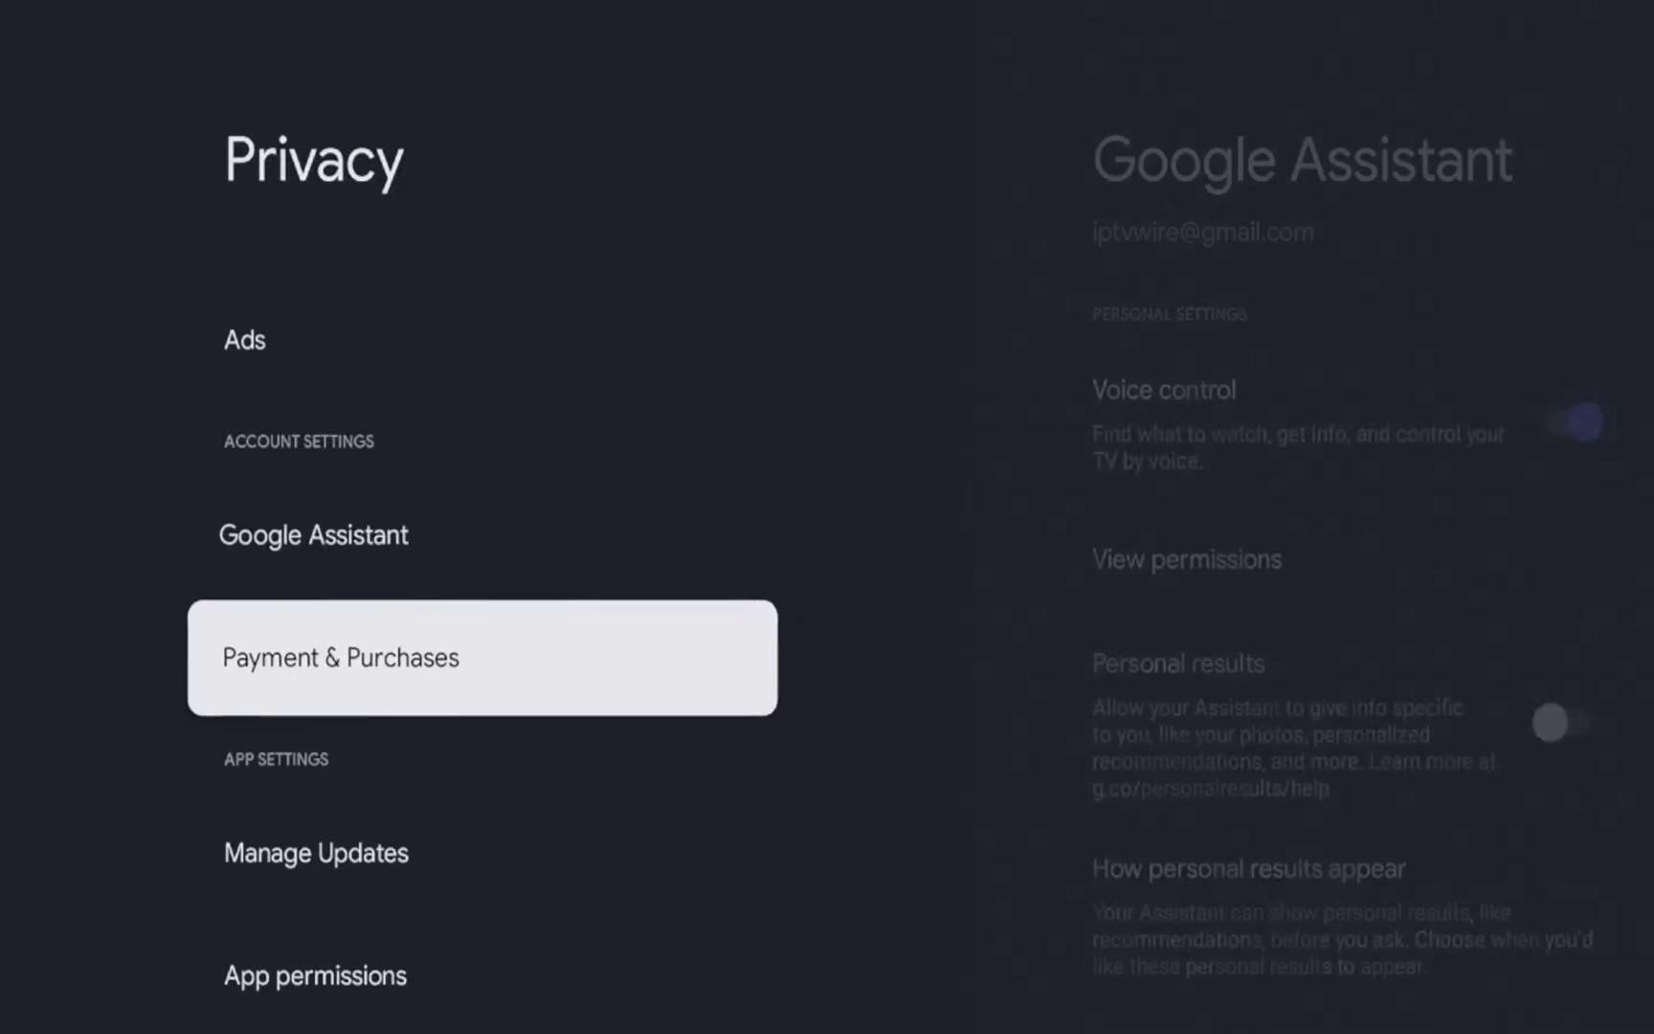
pyautogui.press('Down')
pyautogui.press('Down')
pyautogui.press('Down')
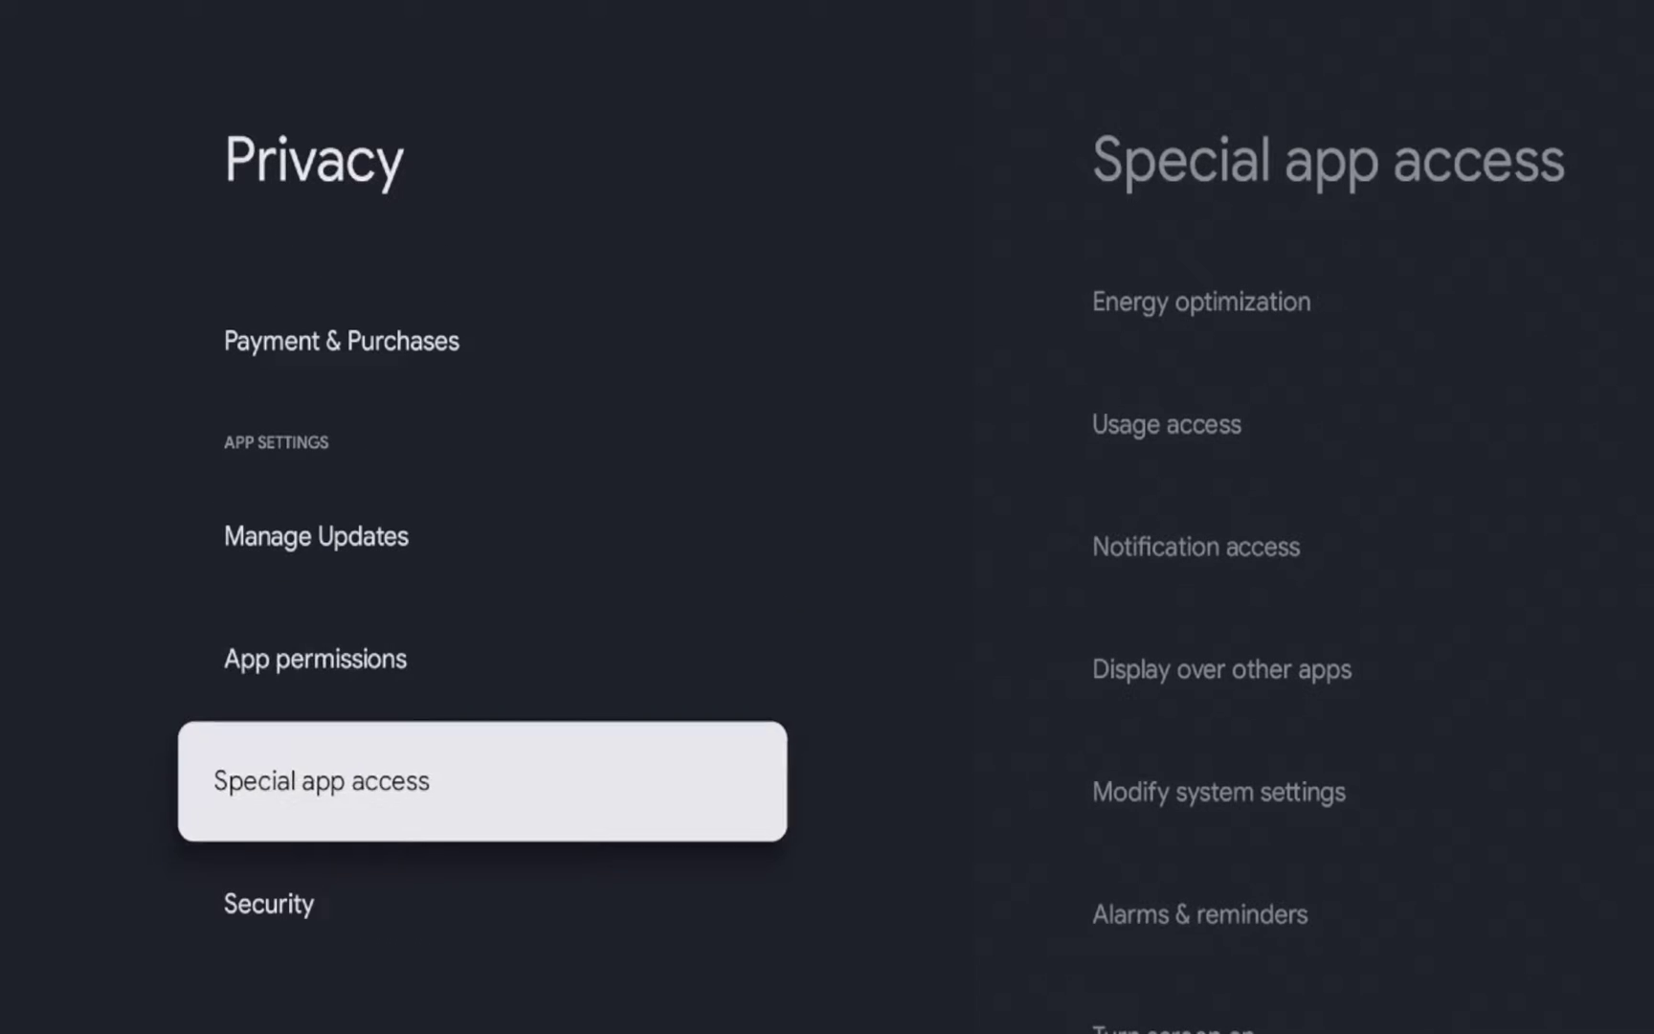
pyautogui.press('Return')
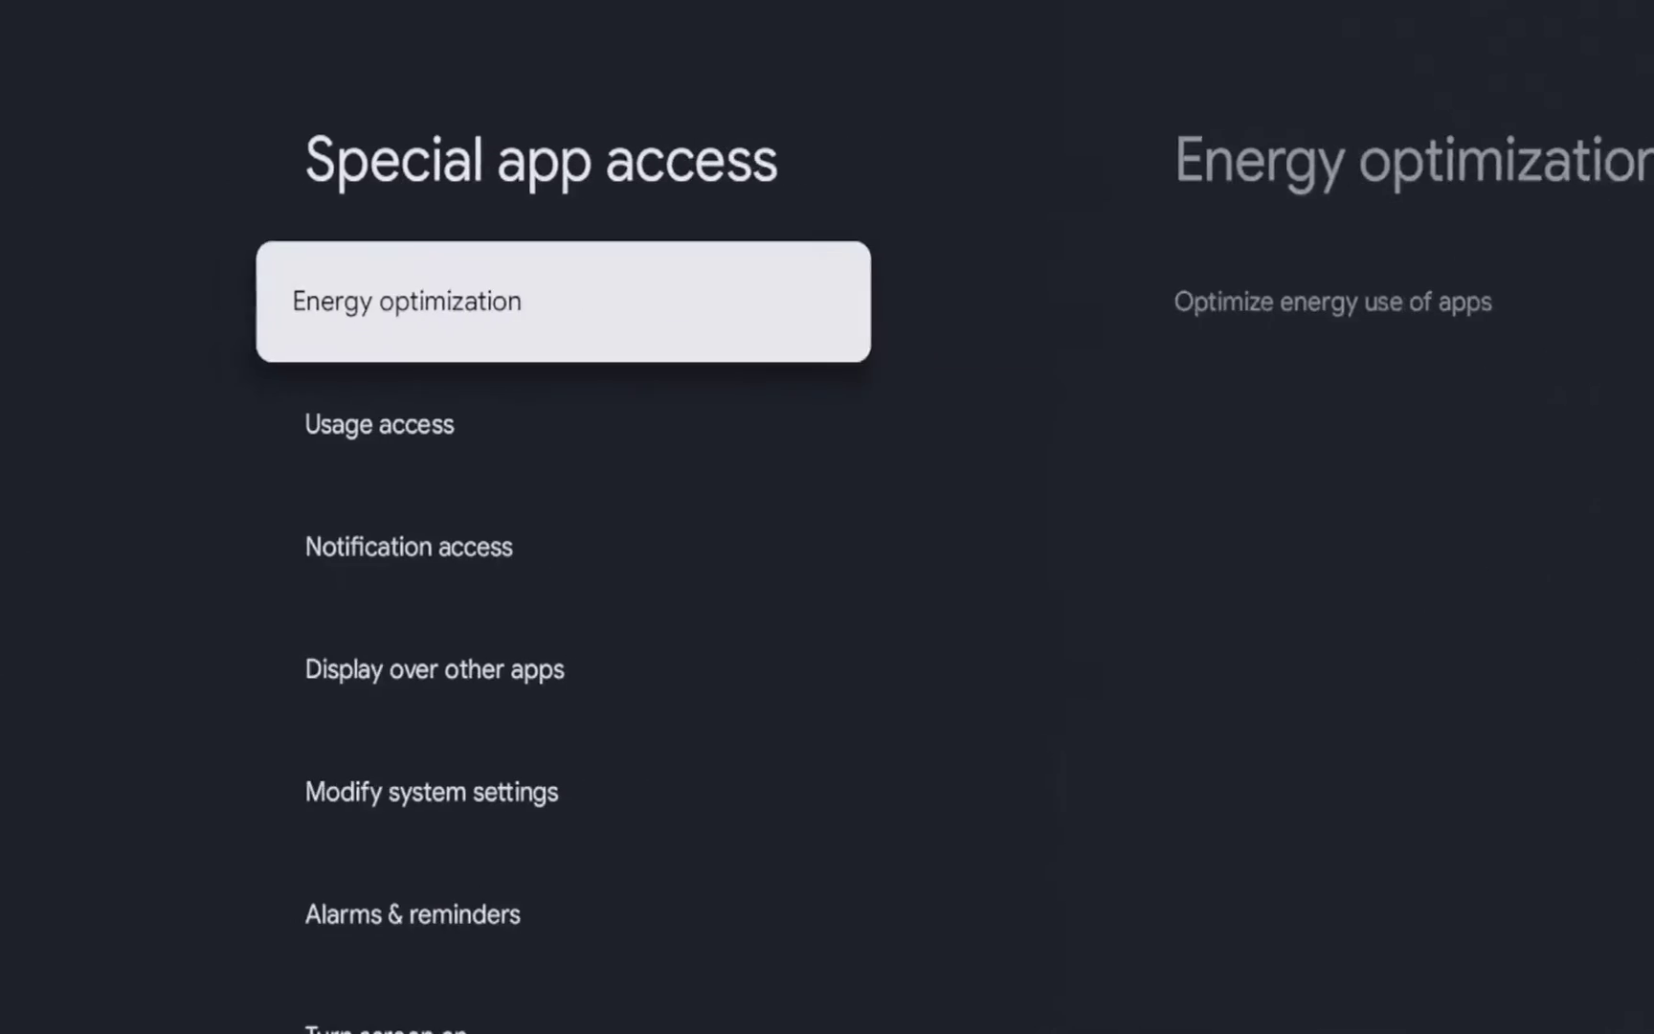
pyautogui.press('Down')
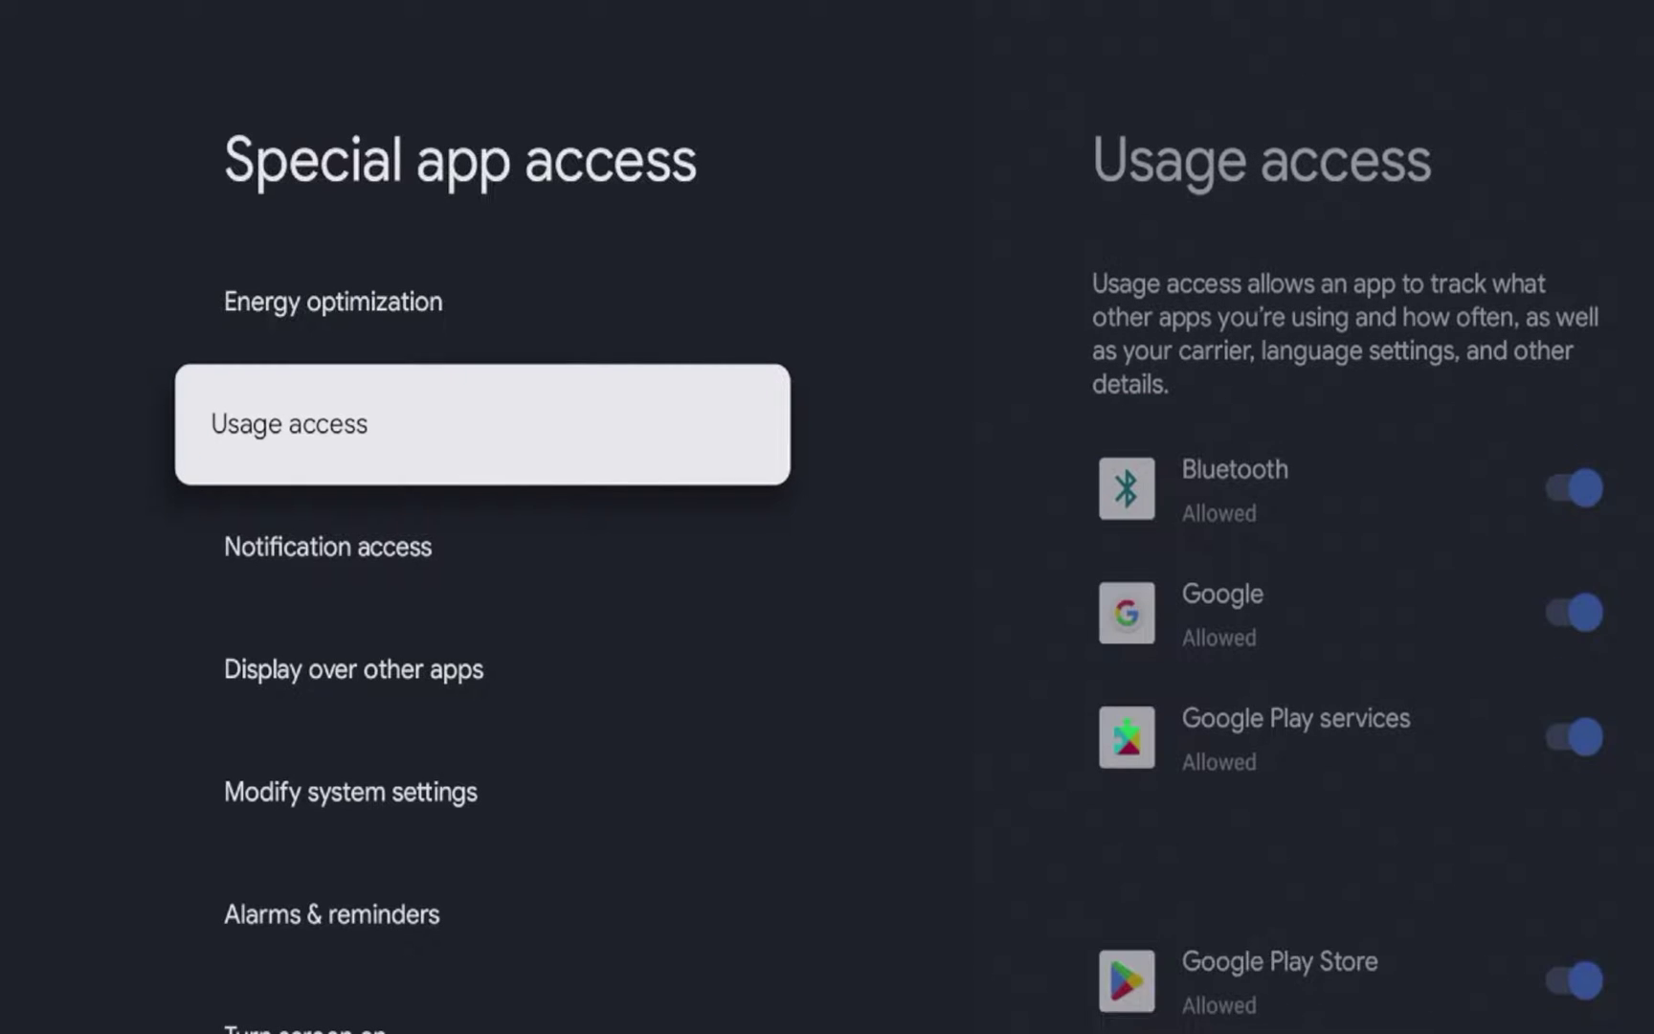
pyautogui.press('Return')
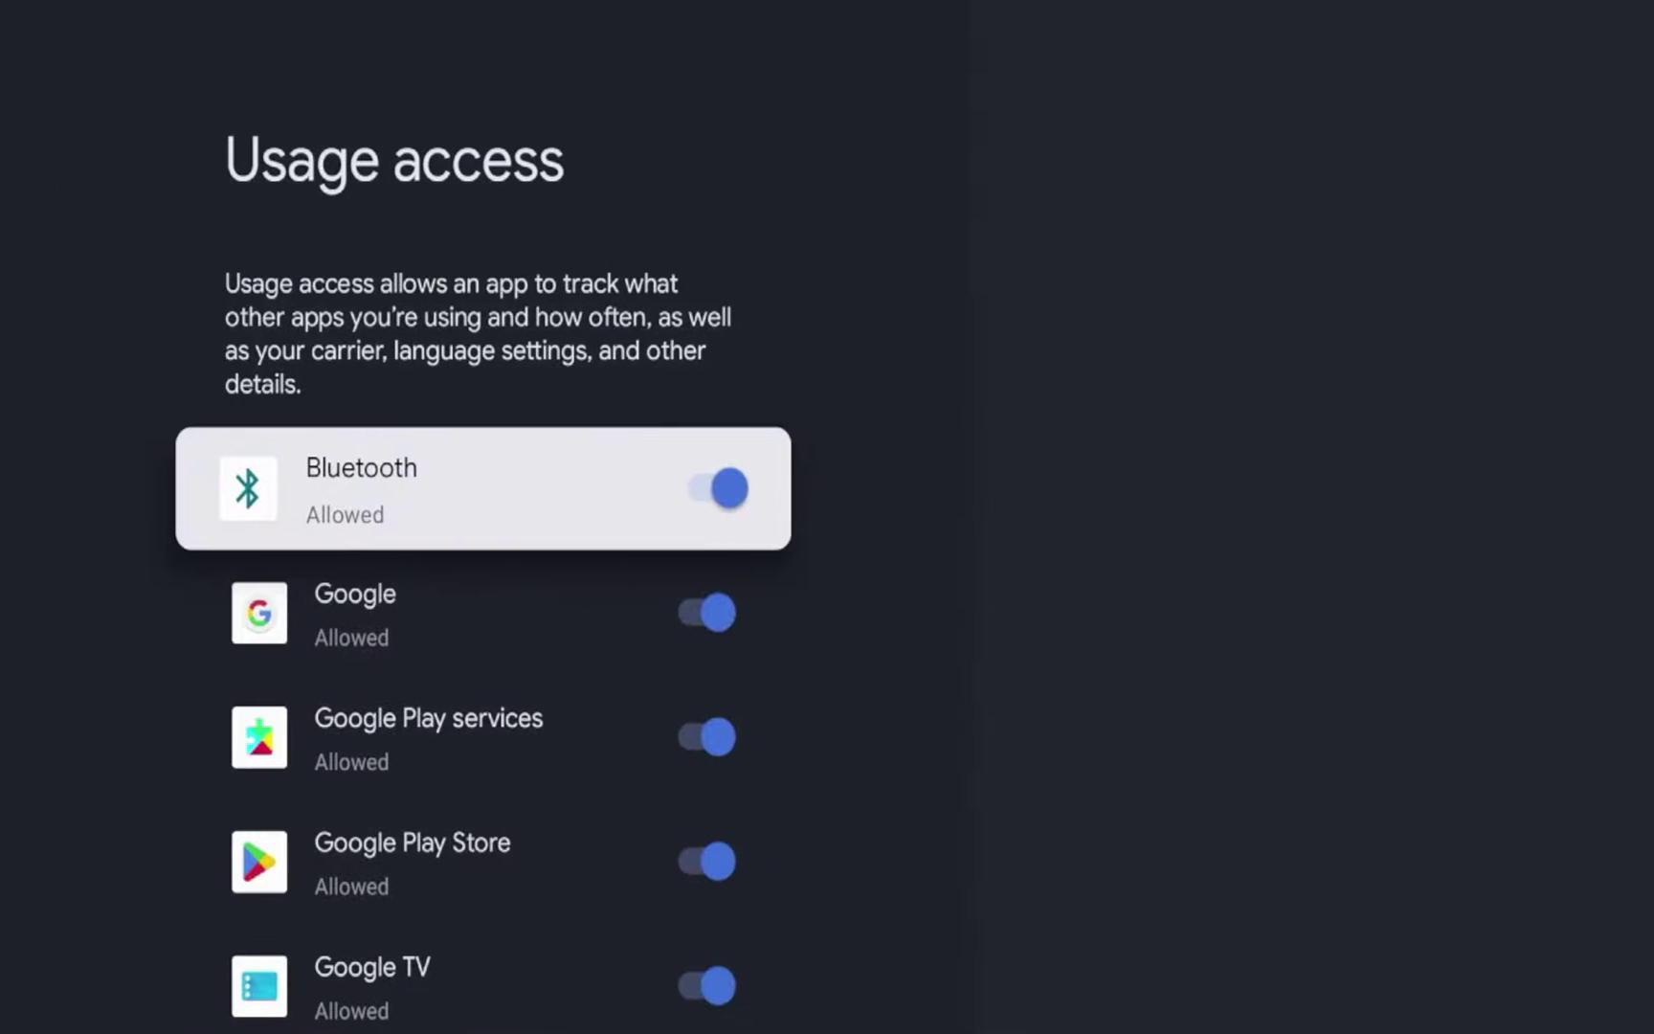
# - Disallow usage access for Google, Google Play services, Google Play Store and Google TV, and return to Special app access
pyautogui.press('Down')
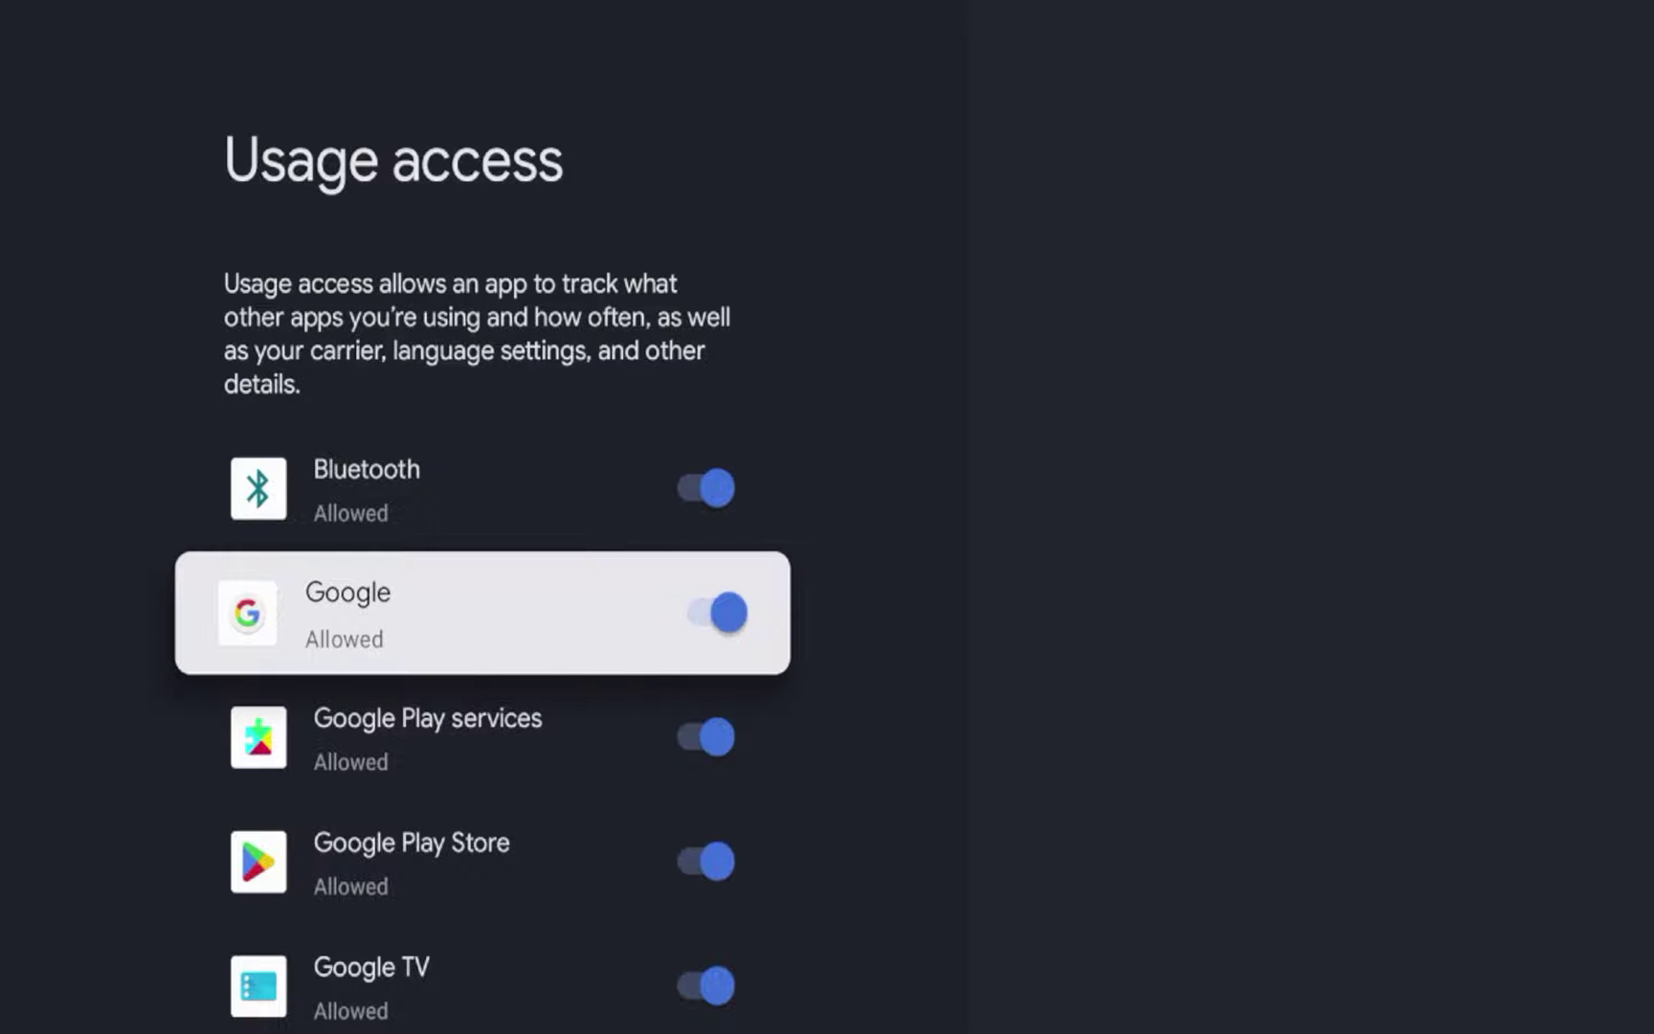
pyautogui.press('Up')
pyautogui.press('Down')
pyautogui.press('Return')
pyautogui.press('Down')
pyautogui.press('Return')
pyautogui.press('Down')
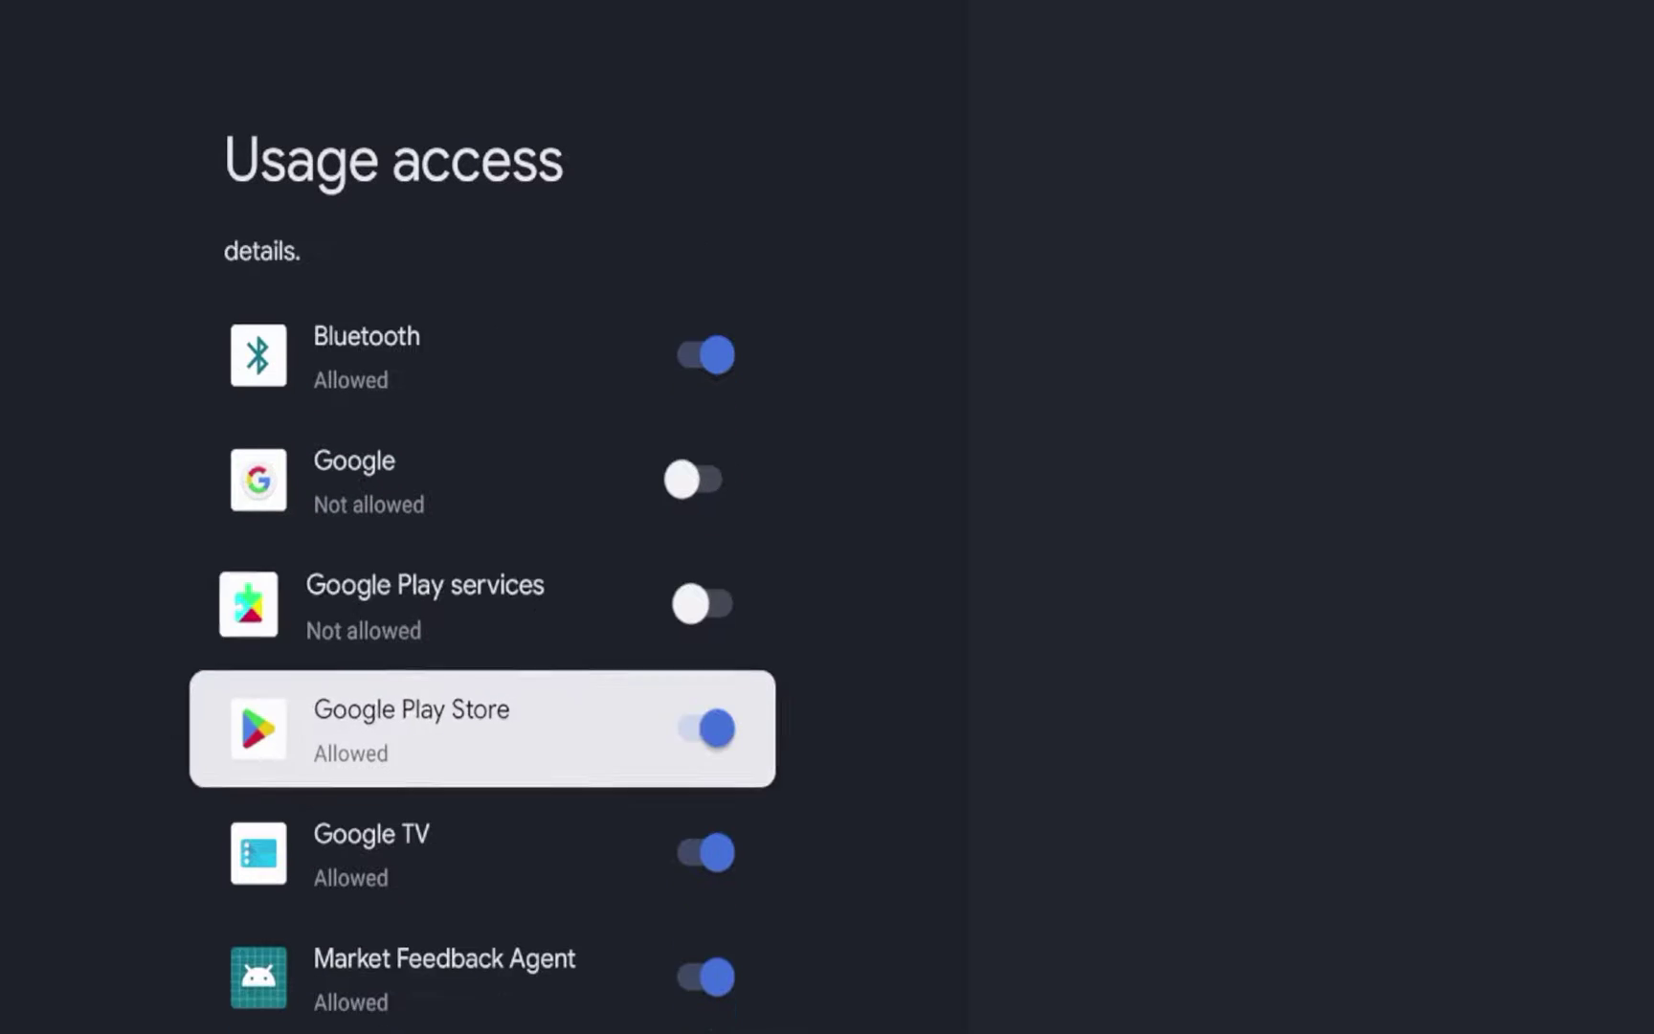
pyautogui.press('Return')
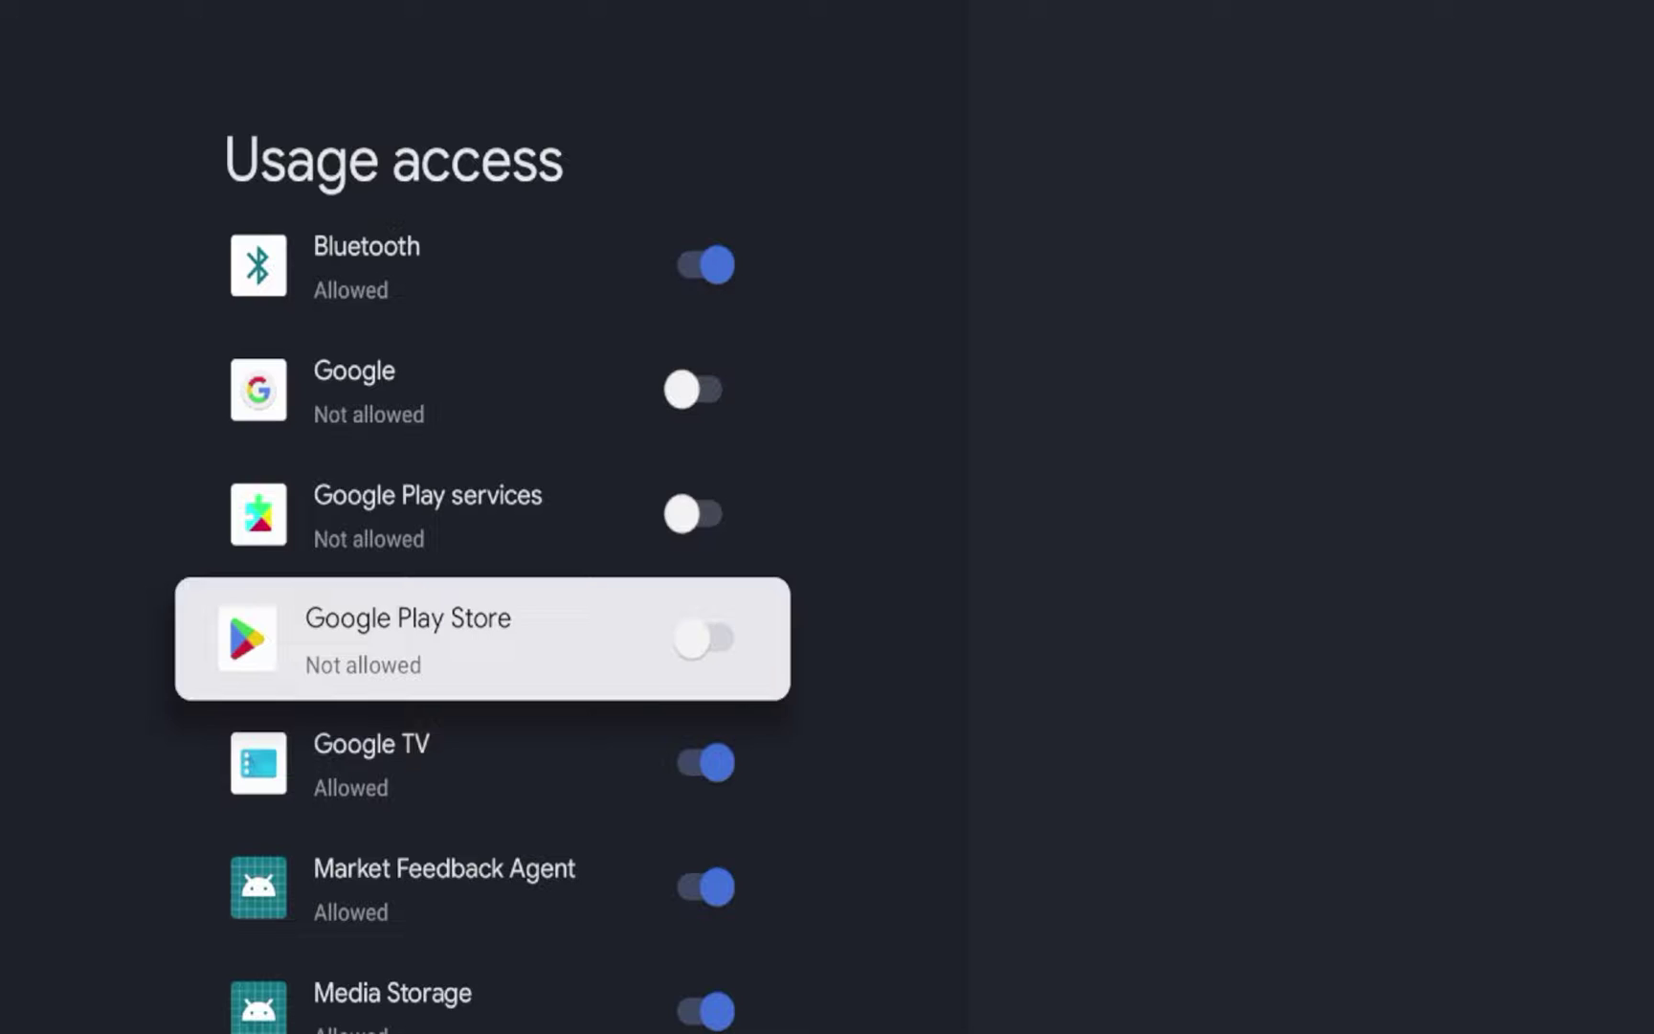
pyautogui.press('Down')
pyautogui.press('Return')
pyautogui.press('Up')
pyautogui.press('Up')
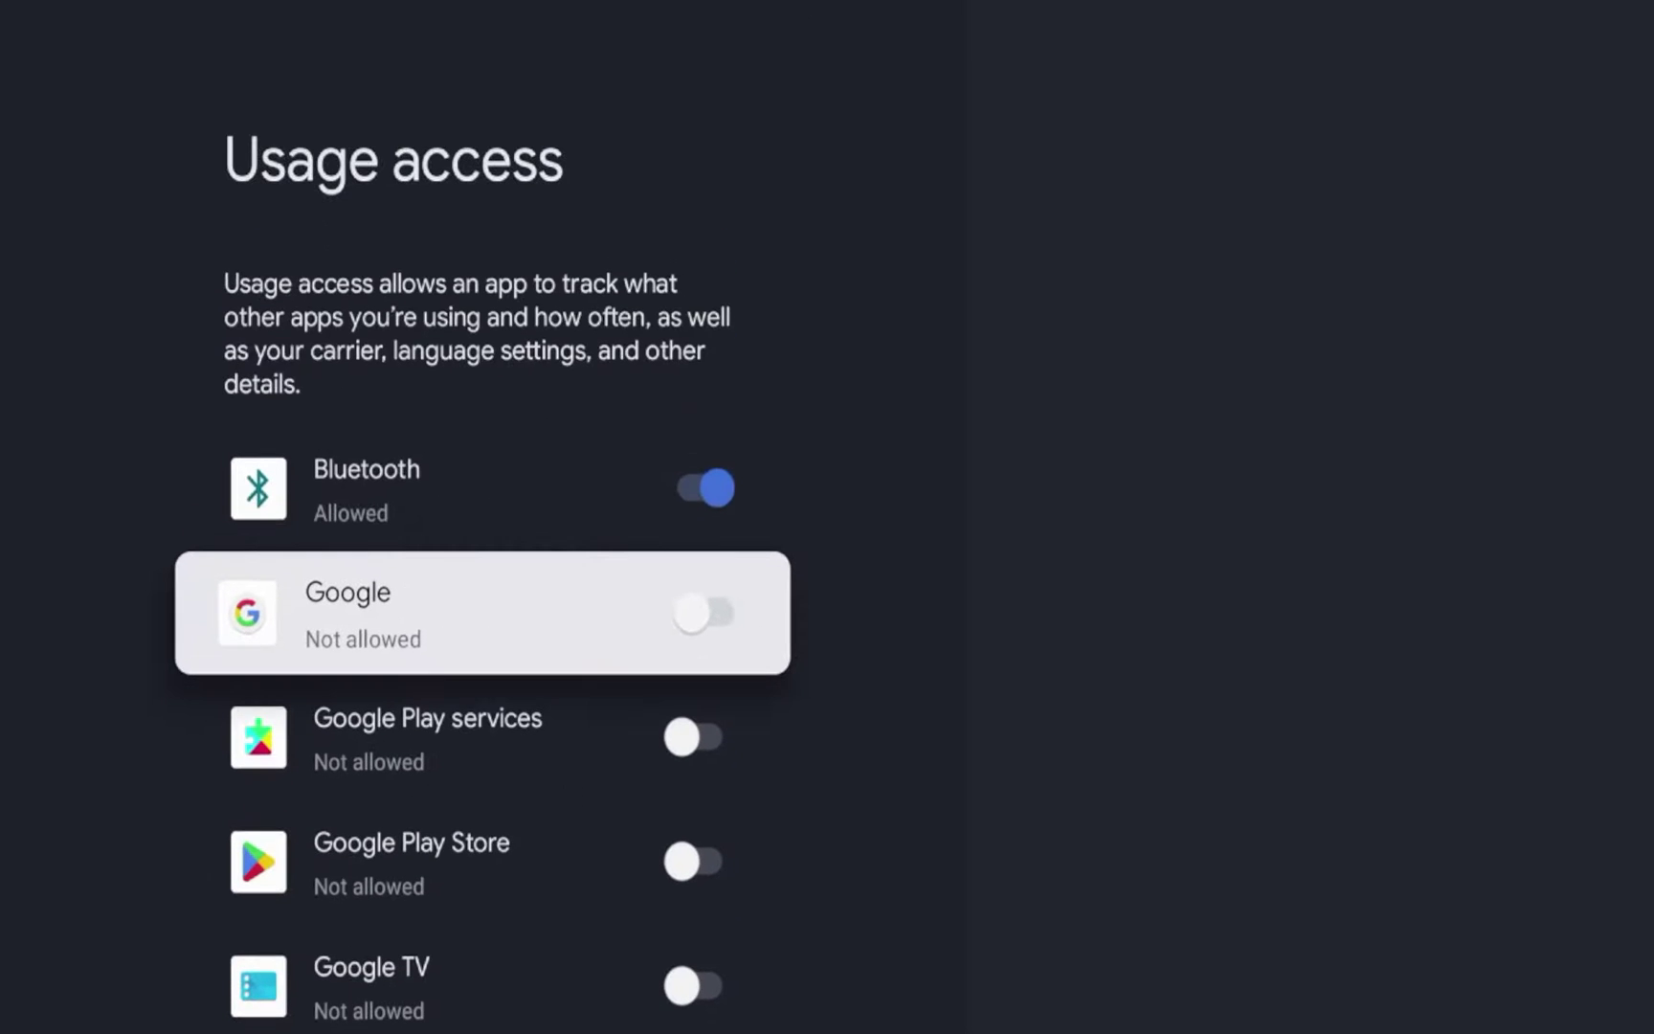
pyautogui.press('Escape')
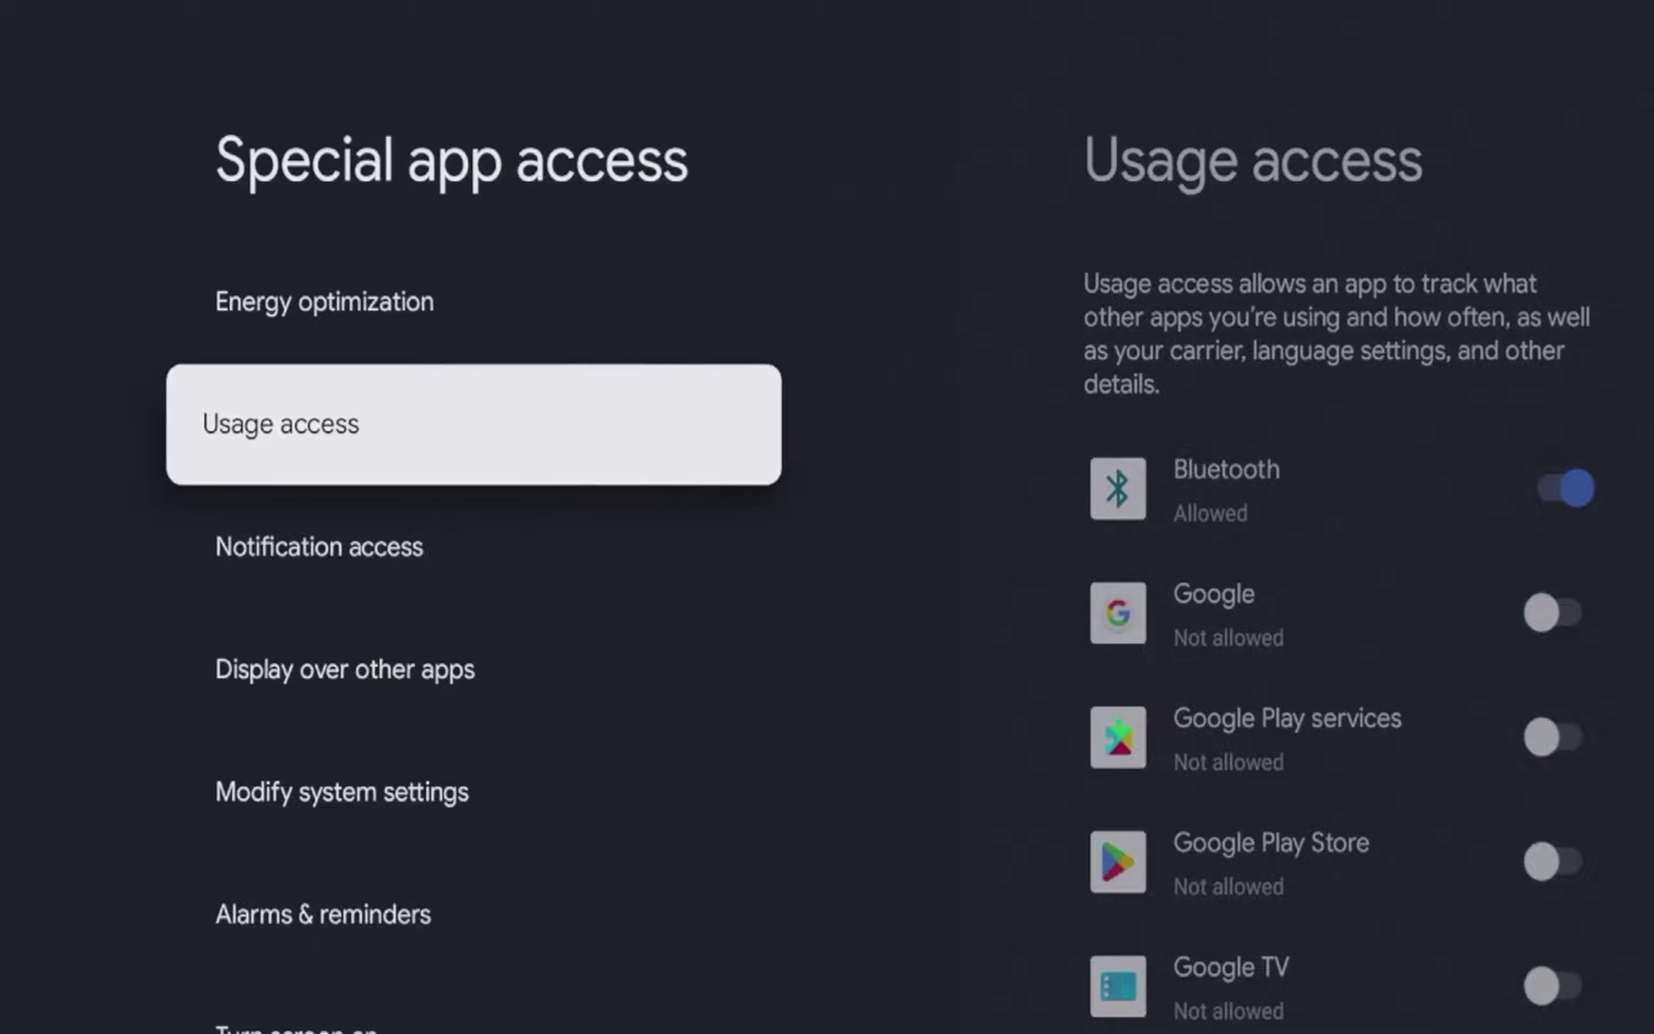
# - Look over the remaining special app access categories down to Alarms & reminders and return to the home screen
pyautogui.press('Down')
pyautogui.press('Down')
pyautogui.press('Down')
pyautogui.press('Down')
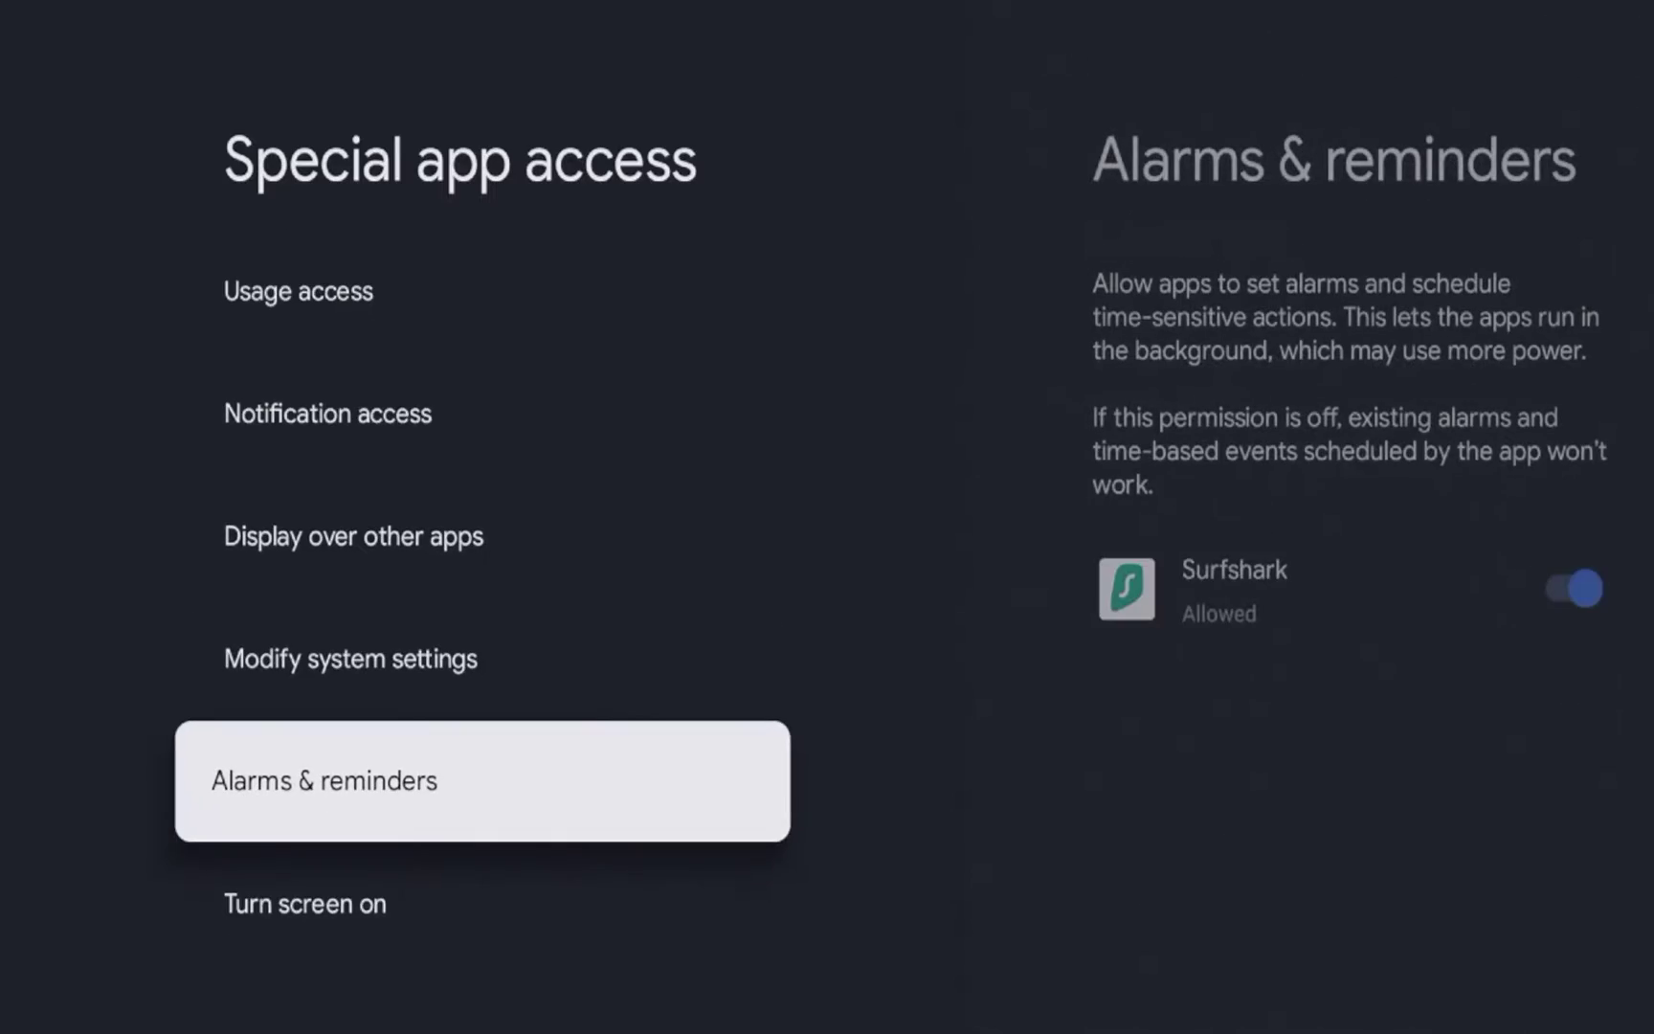
pyautogui.press('Home')
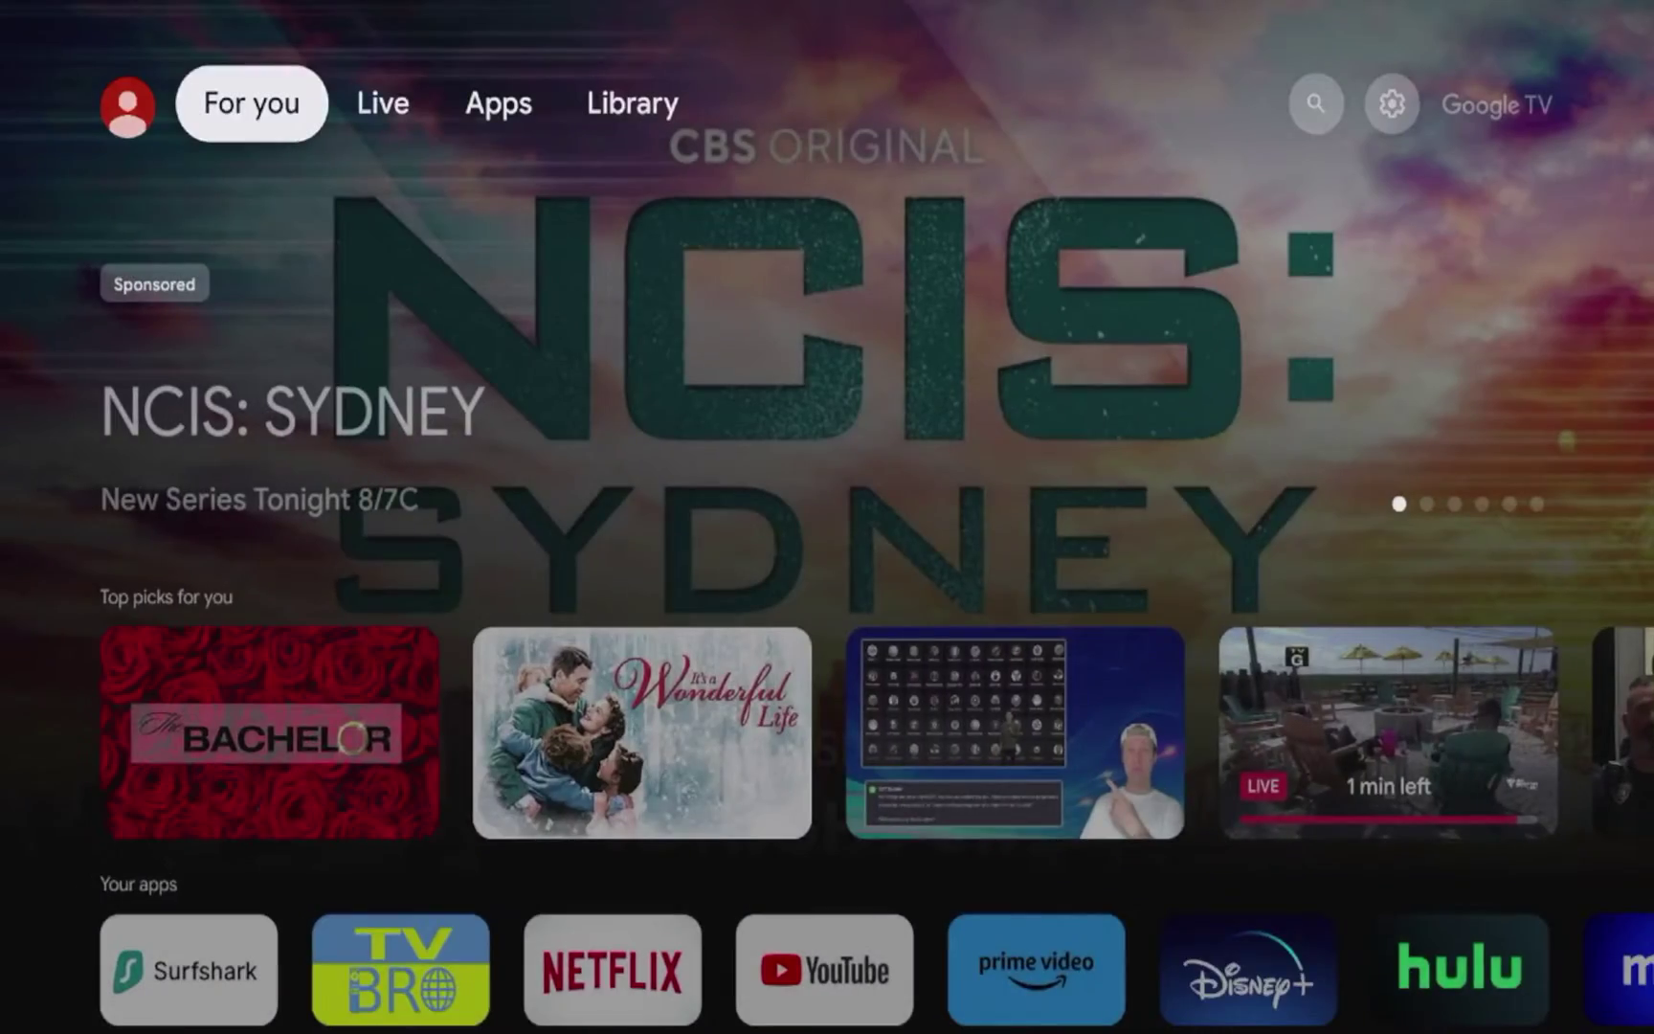
# - Open the Surfshark VPN app from the Your apps row on the home screen
pyautogui.press('Down')
pyautogui.press('Down')
pyautogui.press('Right')
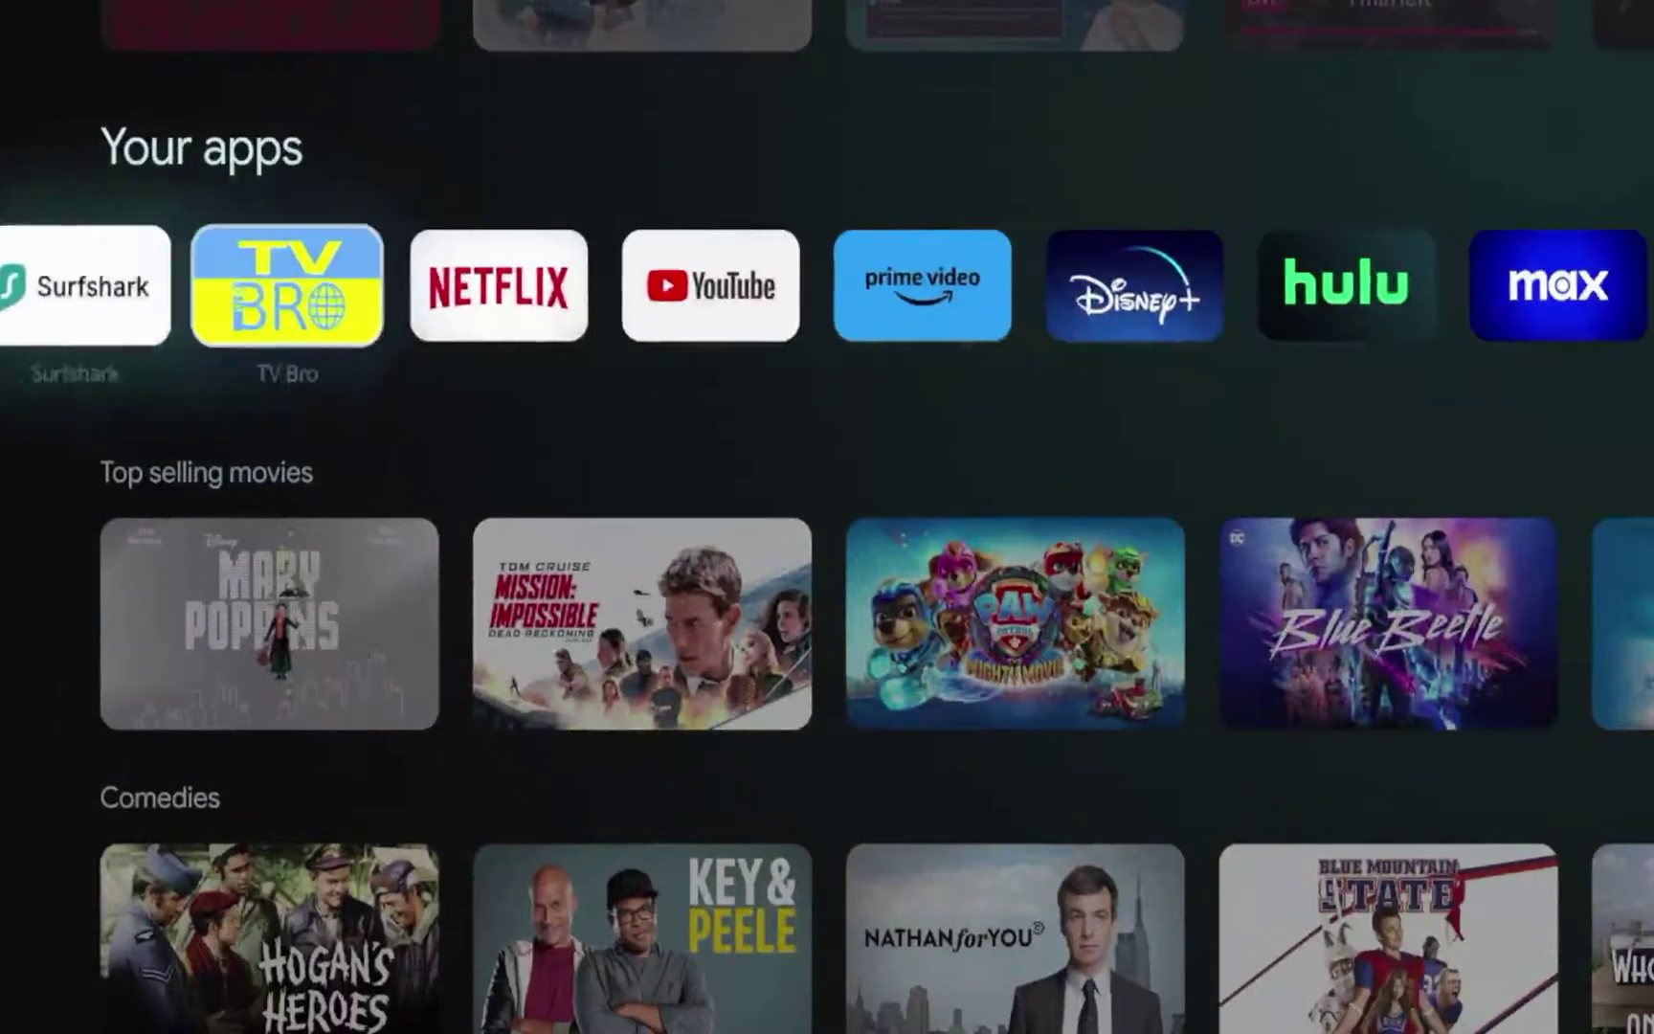
pyautogui.press('Left')
pyautogui.press('Return')
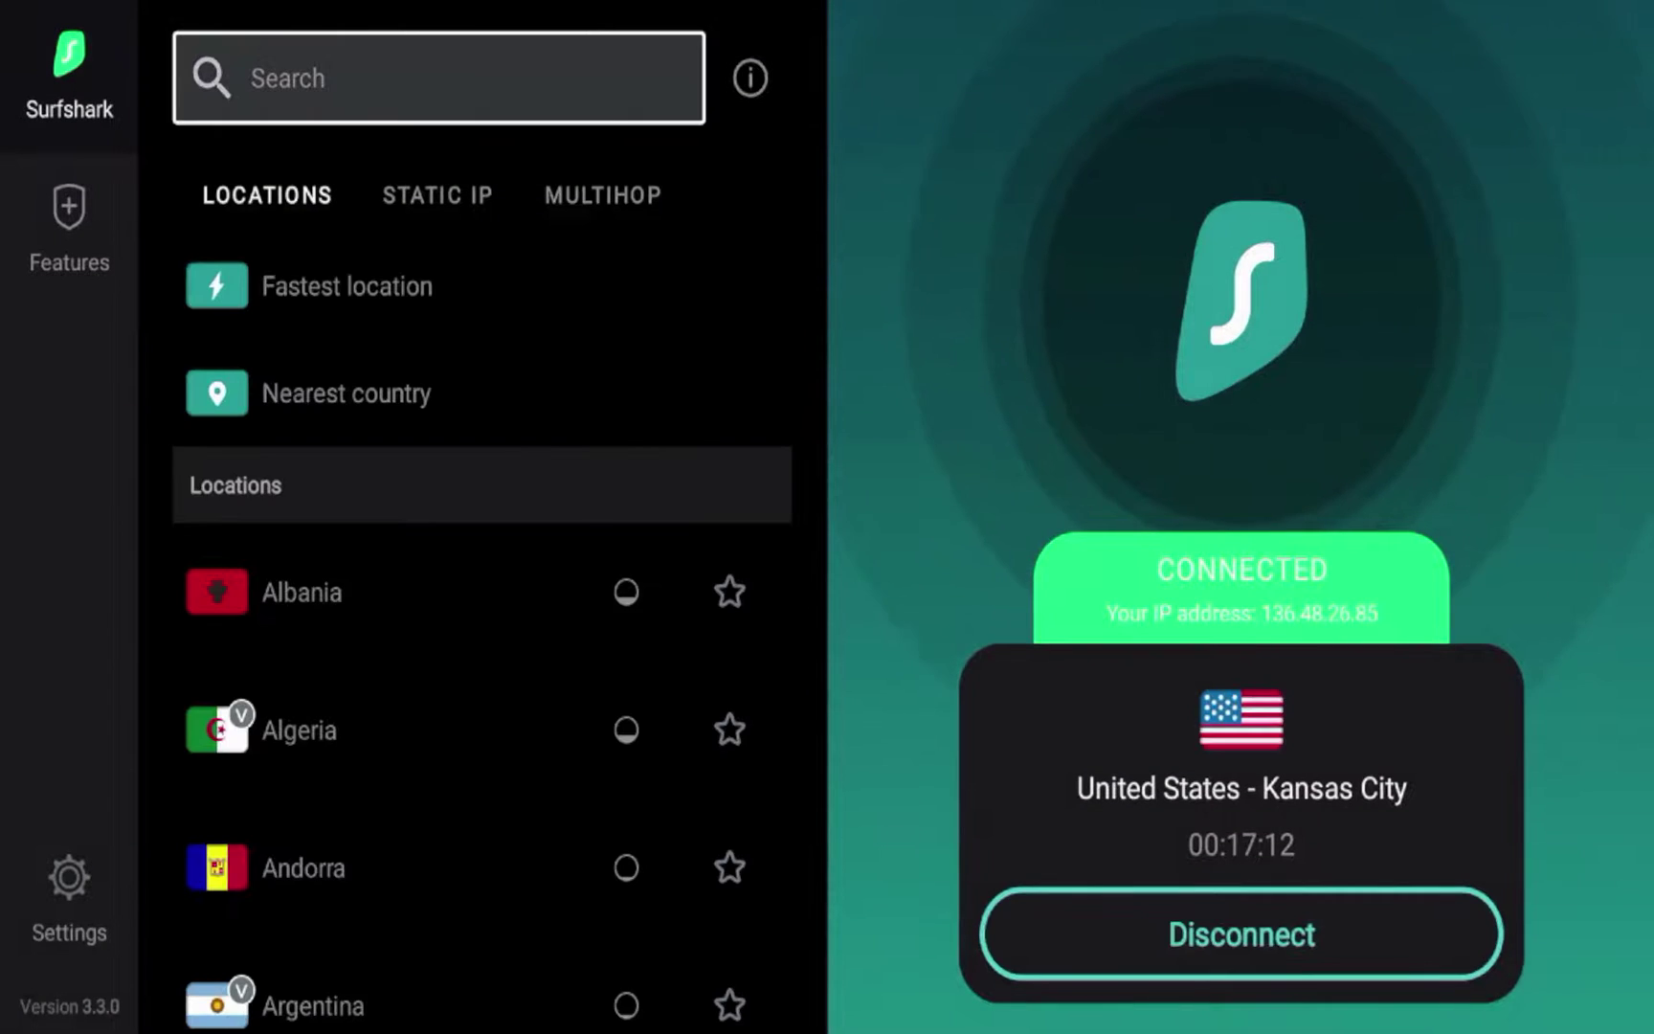
# - Open Surfshark's Features section to view the CleanWeb ad and tracker blocking option
pyautogui.press('Left')
pyautogui.press('Right')
pyautogui.press('Left')
pyautogui.press('Down')
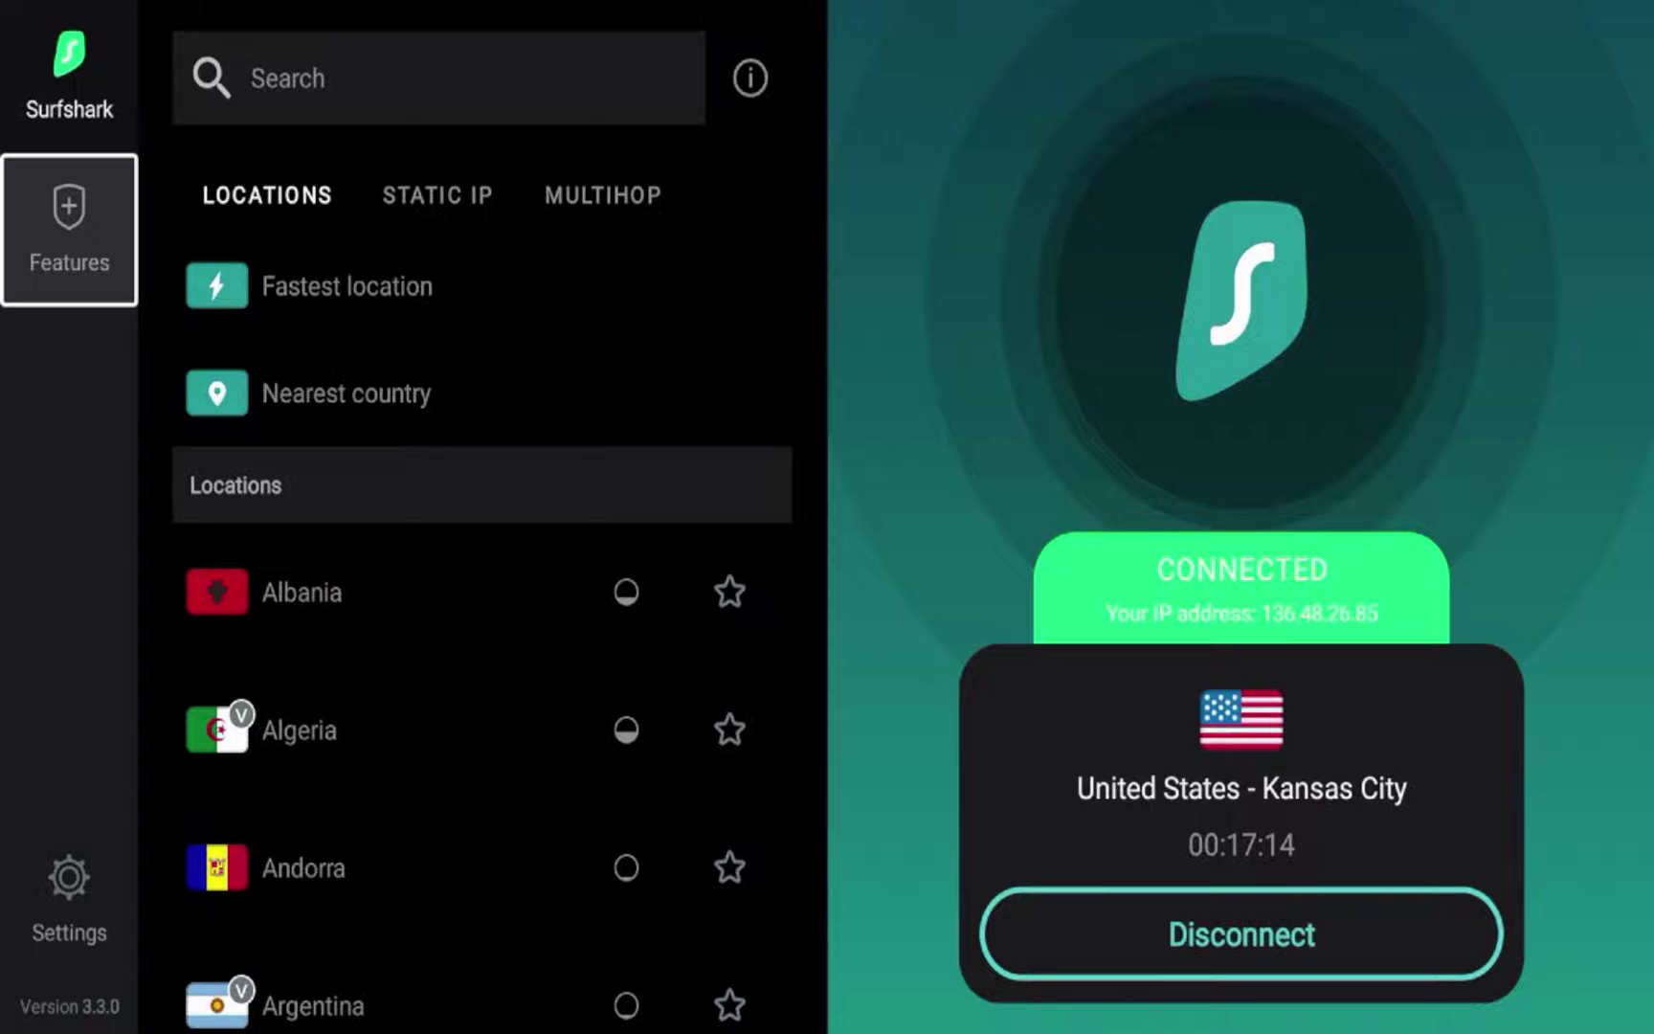
pyautogui.press('Return')
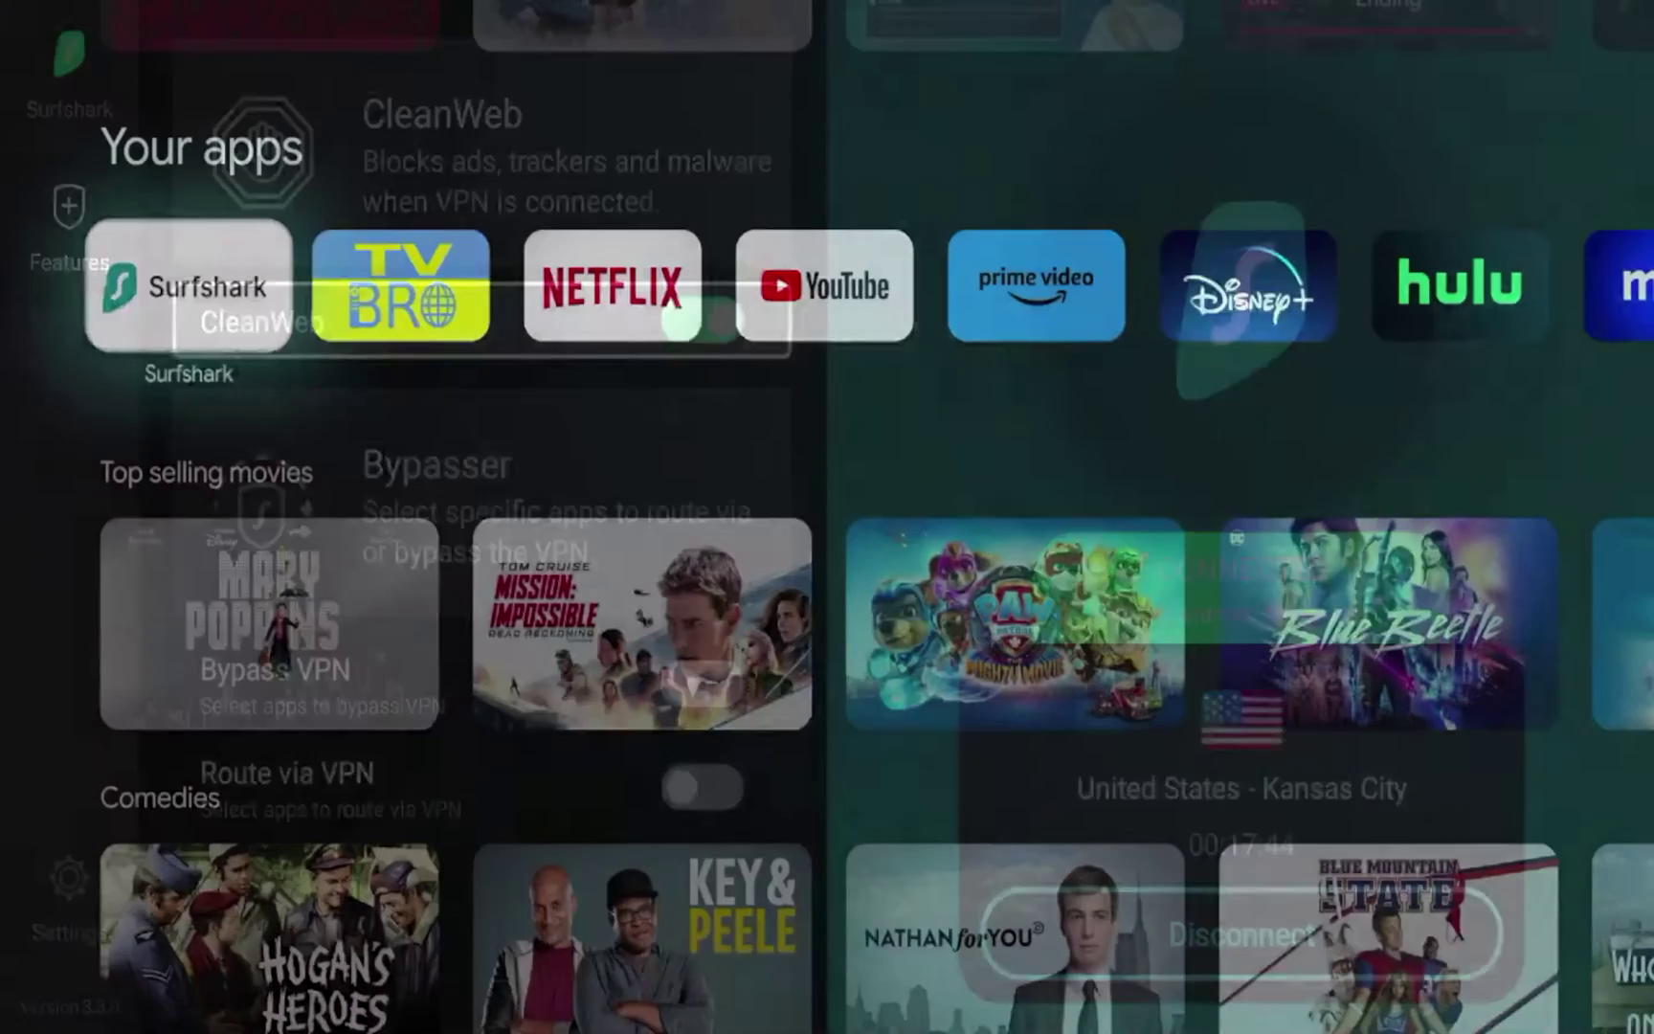
# - Switch to the TV Bro browser and try to edit the address of the DNS leak test page
pyautogui.press('Right')
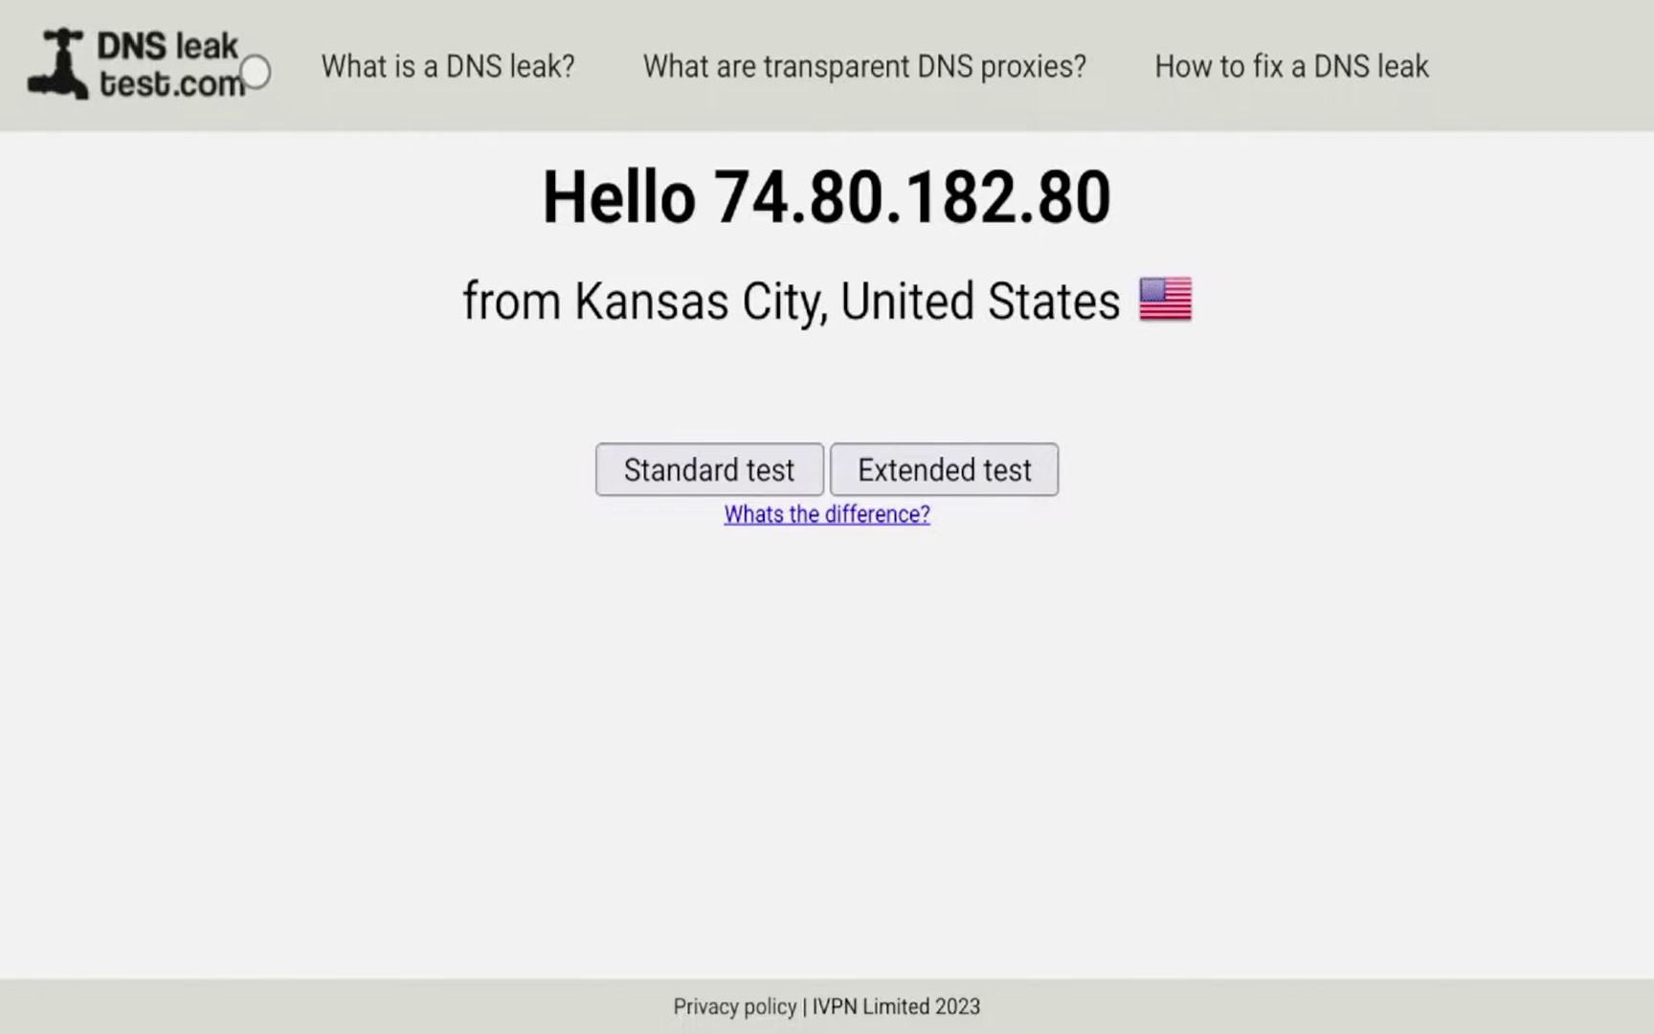
pyautogui.press('Escape')
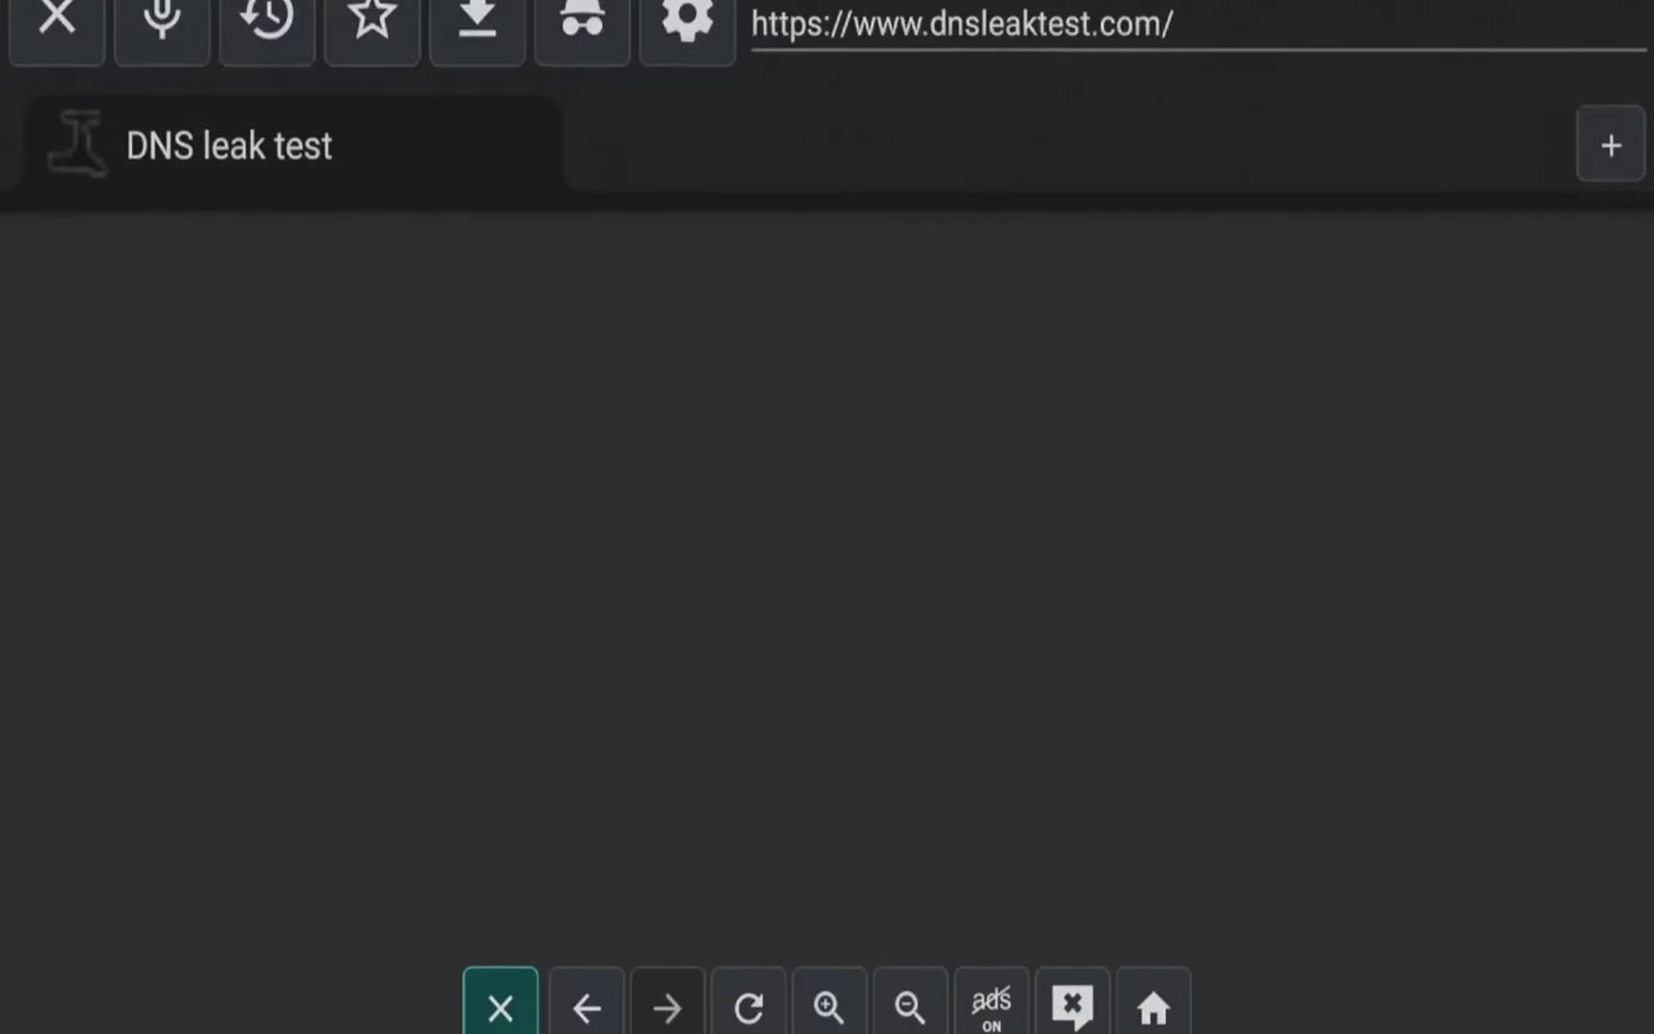
pyautogui.press('Right')
pyautogui.press('Right')
pyautogui.press('Right')
pyautogui.press('Right')
pyautogui.press('Right')
pyautogui.press('Right')
pyautogui.press('Right')
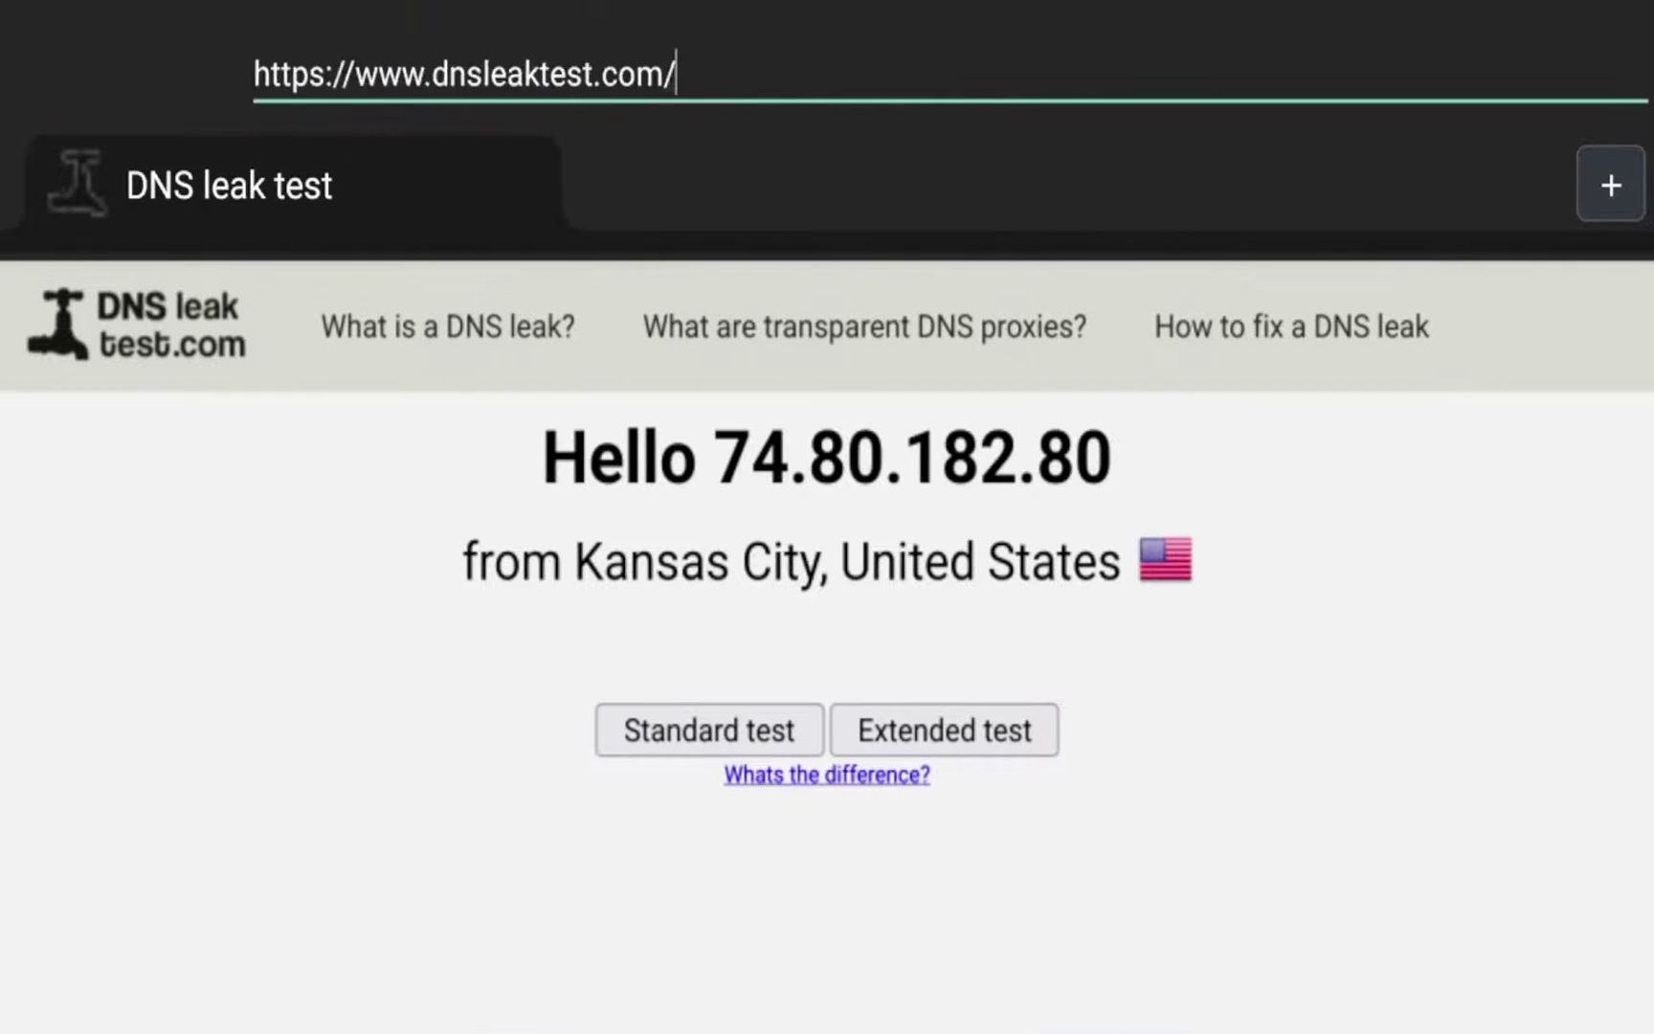
pyautogui.press('Return')
pyautogui.press('Escape')
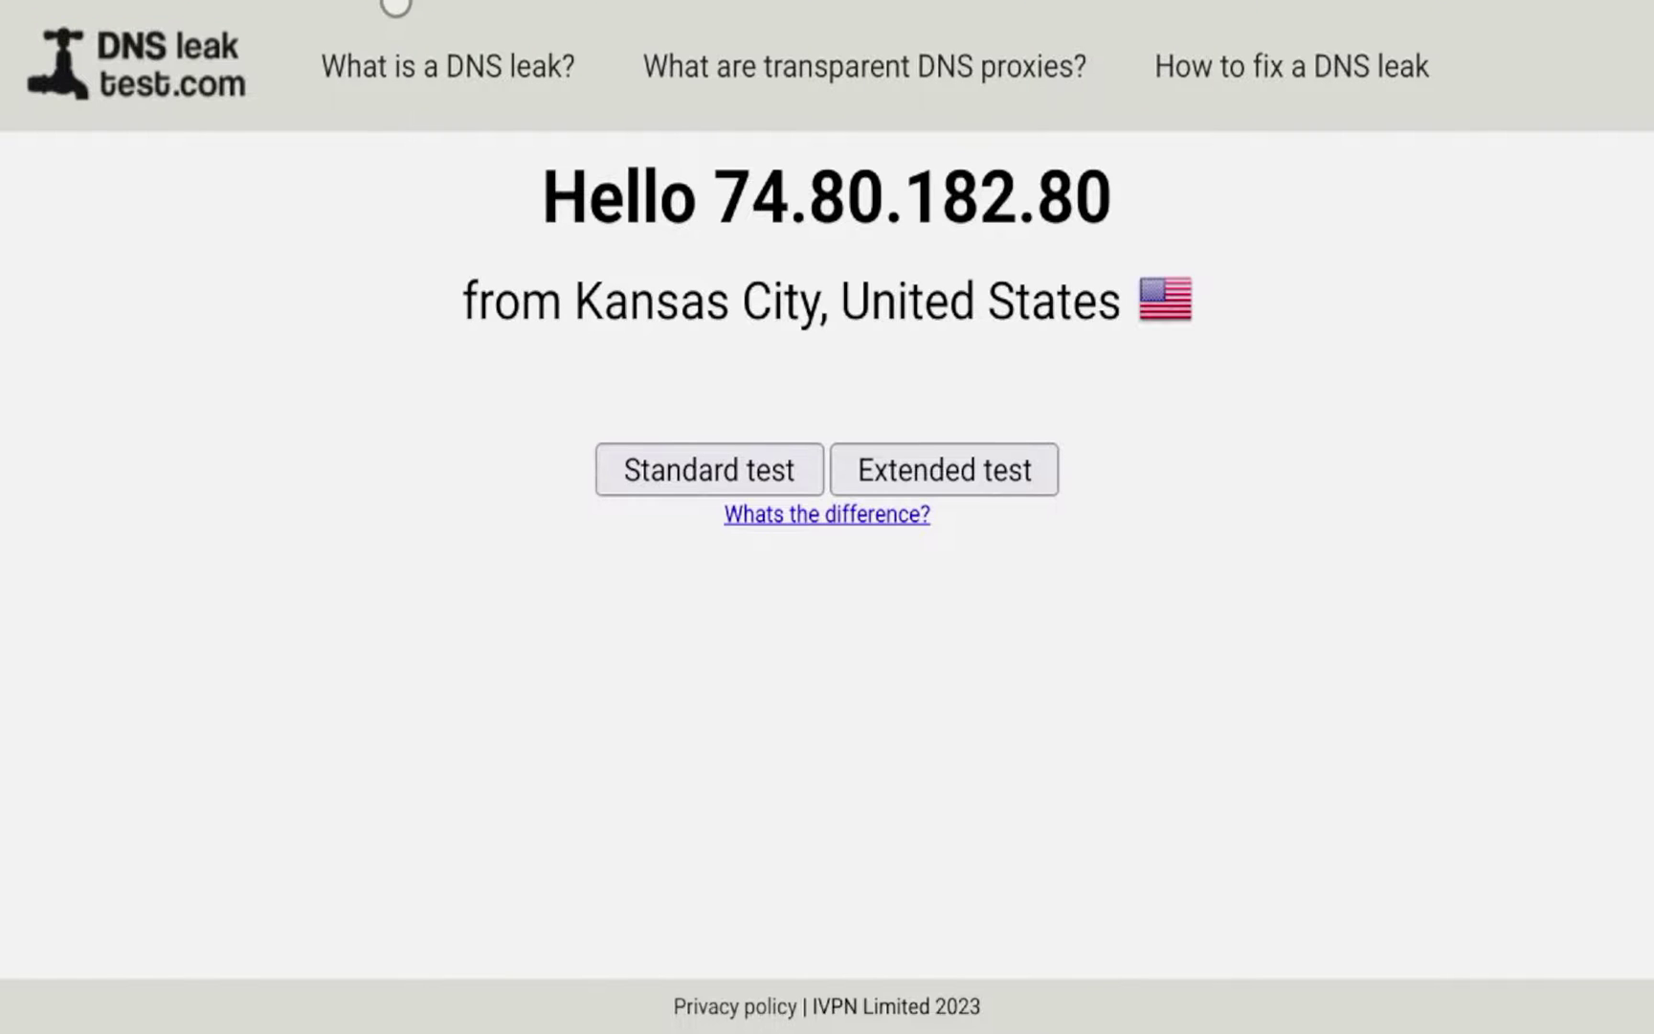
# - Reopen TV Bro's address field for editing and clear the DNS leak test address from it
pyautogui.press('Escape')
pyautogui.press('Right')
pyautogui.press('Right')
pyautogui.press('Right')
pyautogui.press('Right')
pyautogui.press('Right')
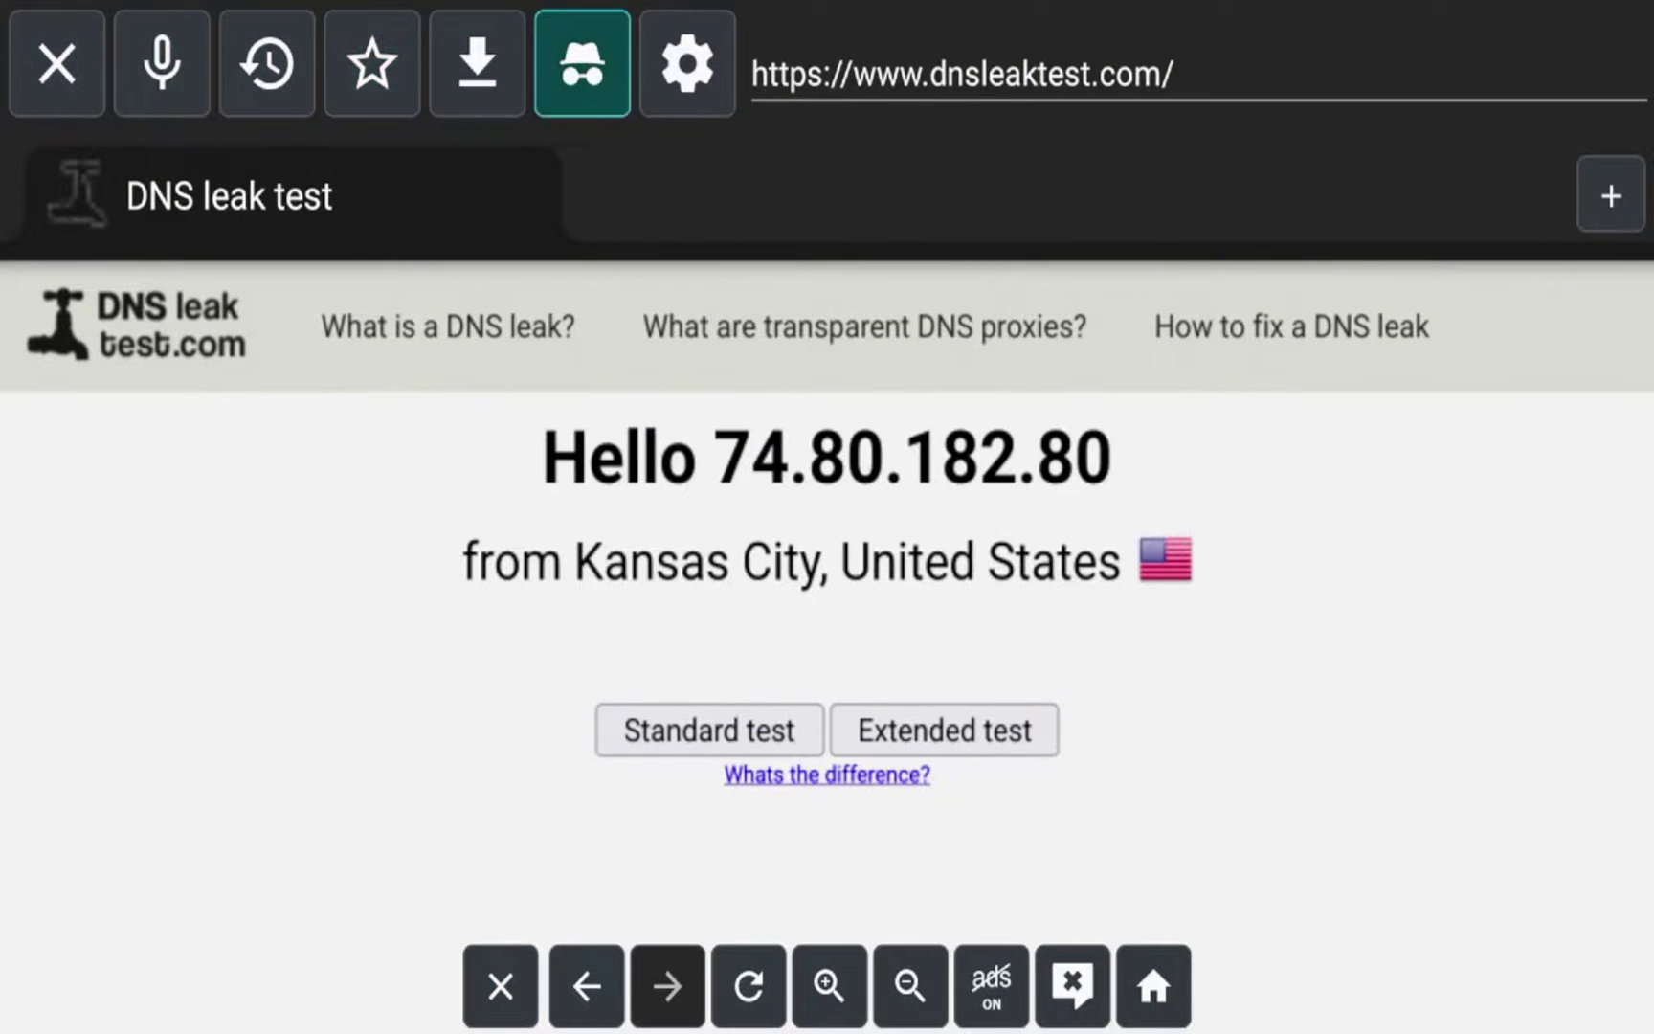
pyautogui.press('Right')
pyautogui.press('Right')
pyautogui.press('Return')
pyautogui.press('Down')
pyautogui.press('Down')
pyautogui.press('Down')
pyautogui.press('Left')
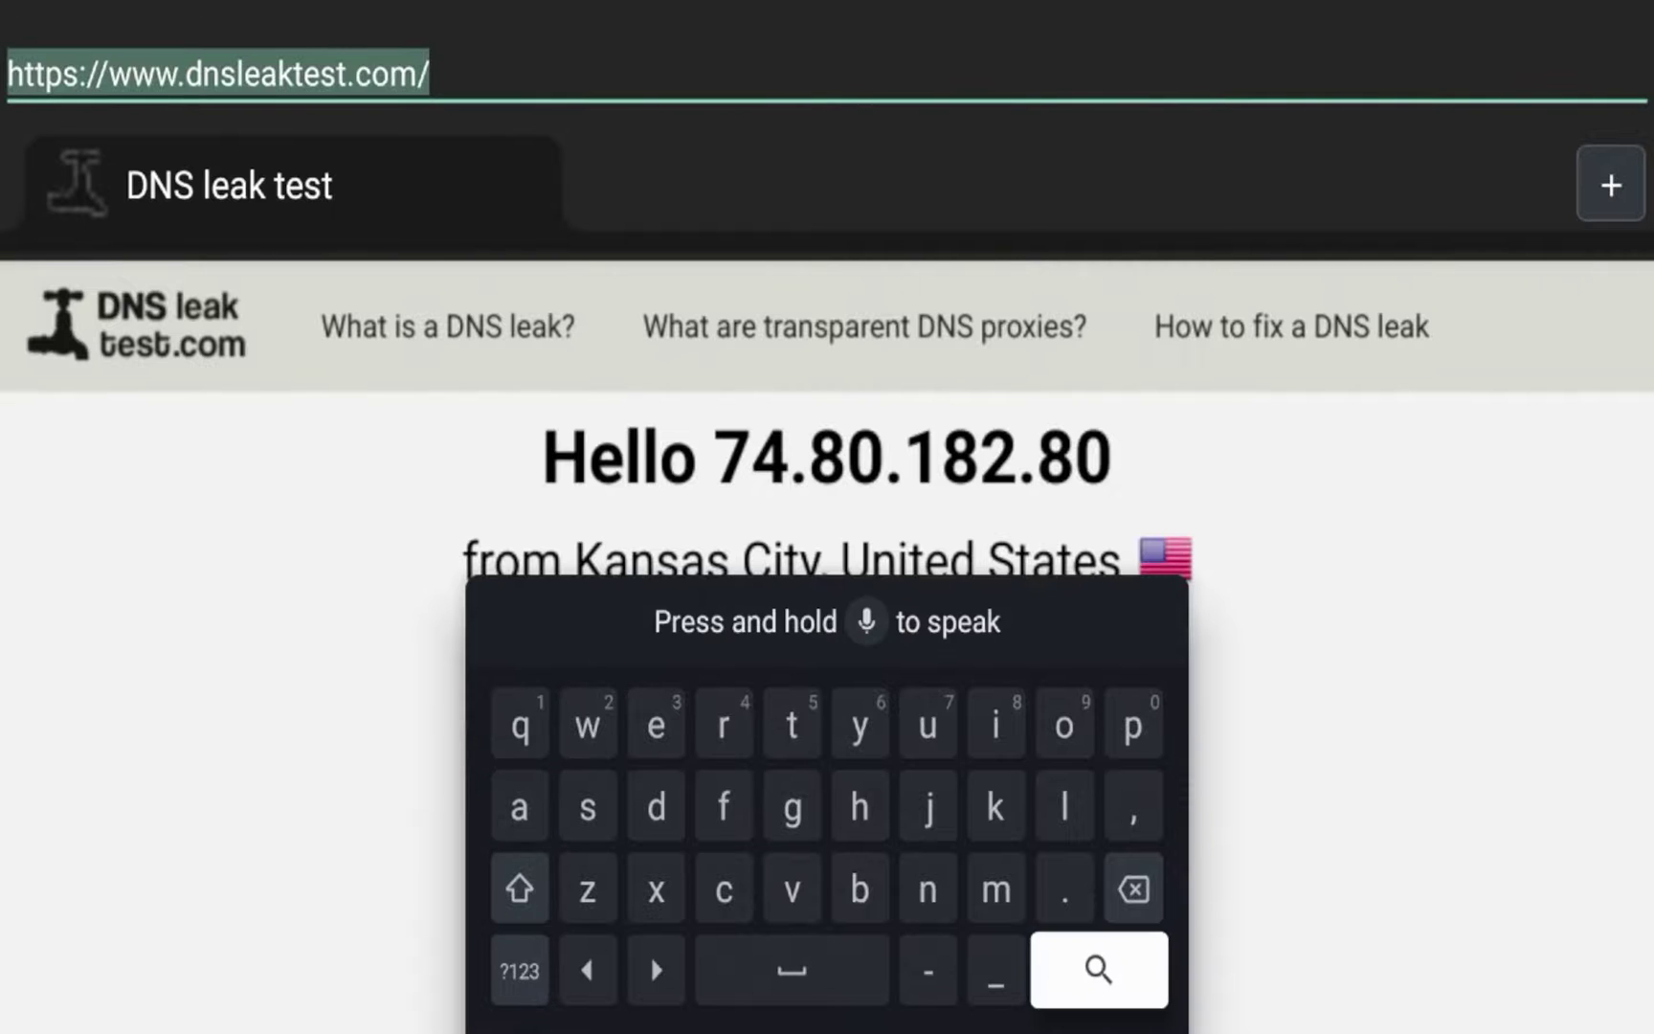
pyautogui.press('Up')
pyautogui.press('Return')
pyautogui.press('Up')
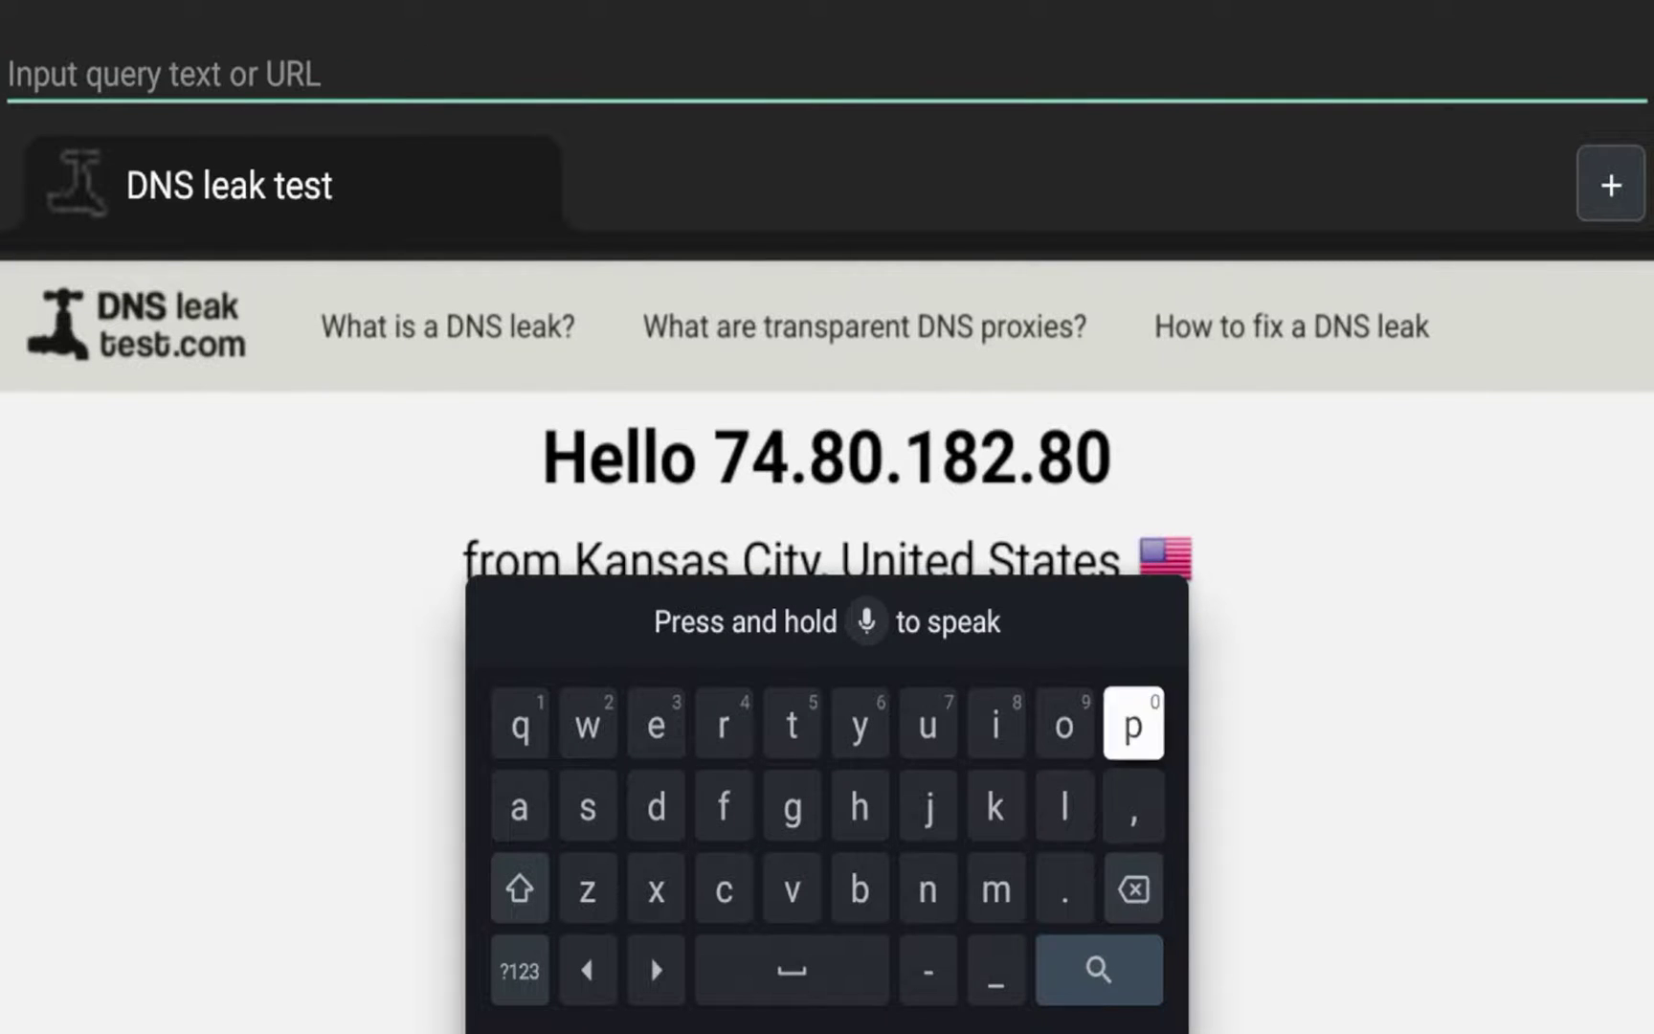
# - Enter espn.com as the web address with the on-screen keyboard and load the site
pyautogui.press('Left')
pyautogui.press('Left')
pyautogui.press('Left')
pyautogui.press('Left')
pyautogui.press('Left')
pyautogui.press('Left')
pyautogui.press('Left')
pyautogui.press('Return')
pyautogui.press('Down')
pyautogui.press('Left')
pyautogui.press('Return')
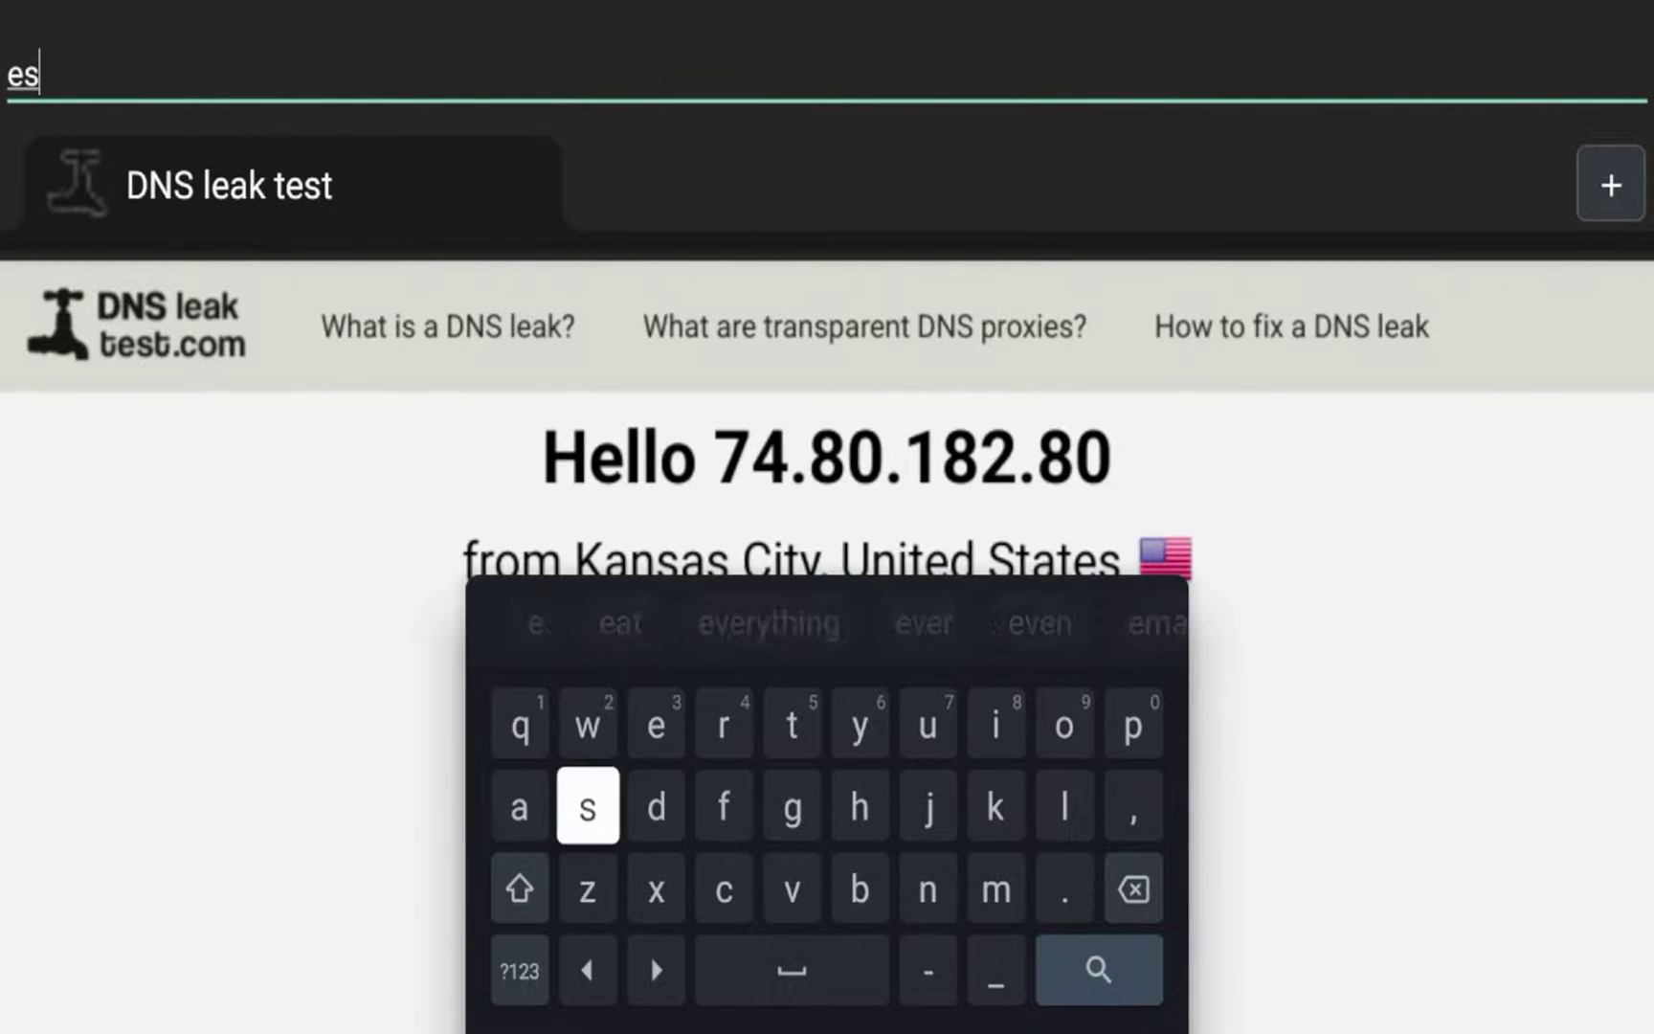
pyautogui.press('Right')
pyautogui.press('Right')
pyautogui.press('Right')
pyautogui.press('Right')
pyautogui.press('Right')
pyautogui.press('Right')
pyautogui.press('Right')
pyautogui.press('Up')
pyautogui.press('Right')
pyautogui.press('Return')
pyautogui.press('Left')
pyautogui.press('Left')
pyautogui.press('Left')
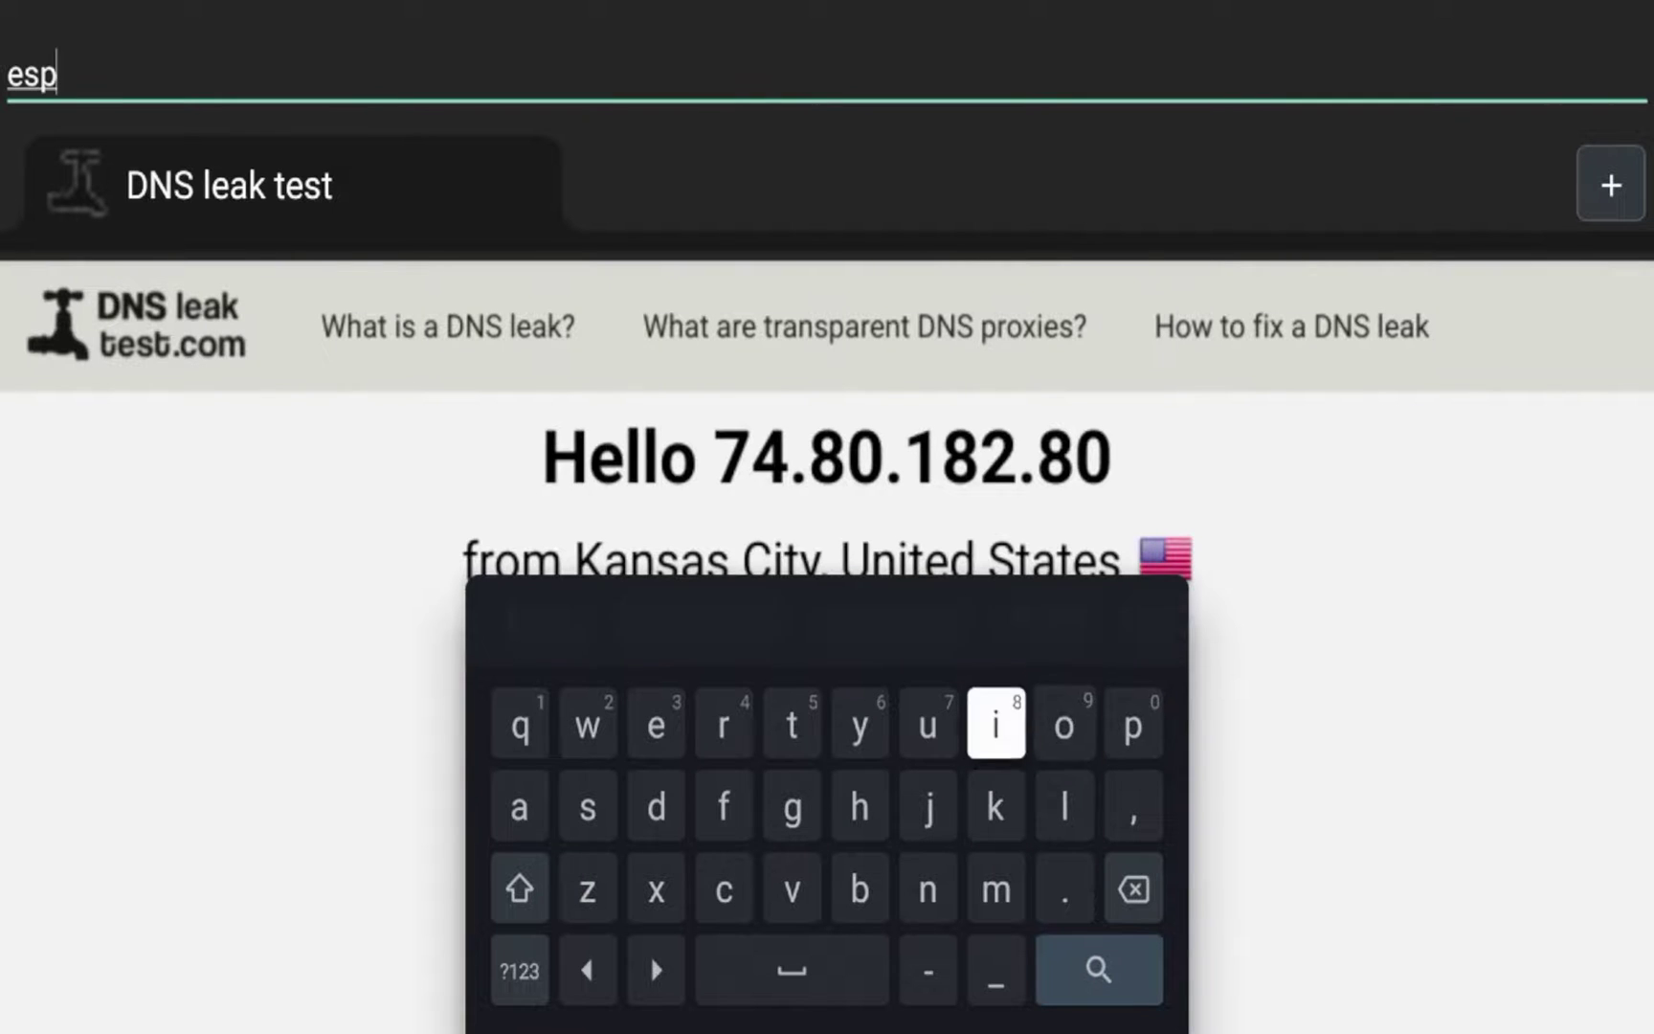
pyautogui.press('Down')
pyautogui.press('Down')
pyautogui.press('Return')
pyautogui.press('Right')
pyautogui.press('Right')
pyautogui.press('Return')
pyautogui.press('Left')
pyautogui.press('Left')
pyautogui.press('Left')
pyautogui.press('Left')
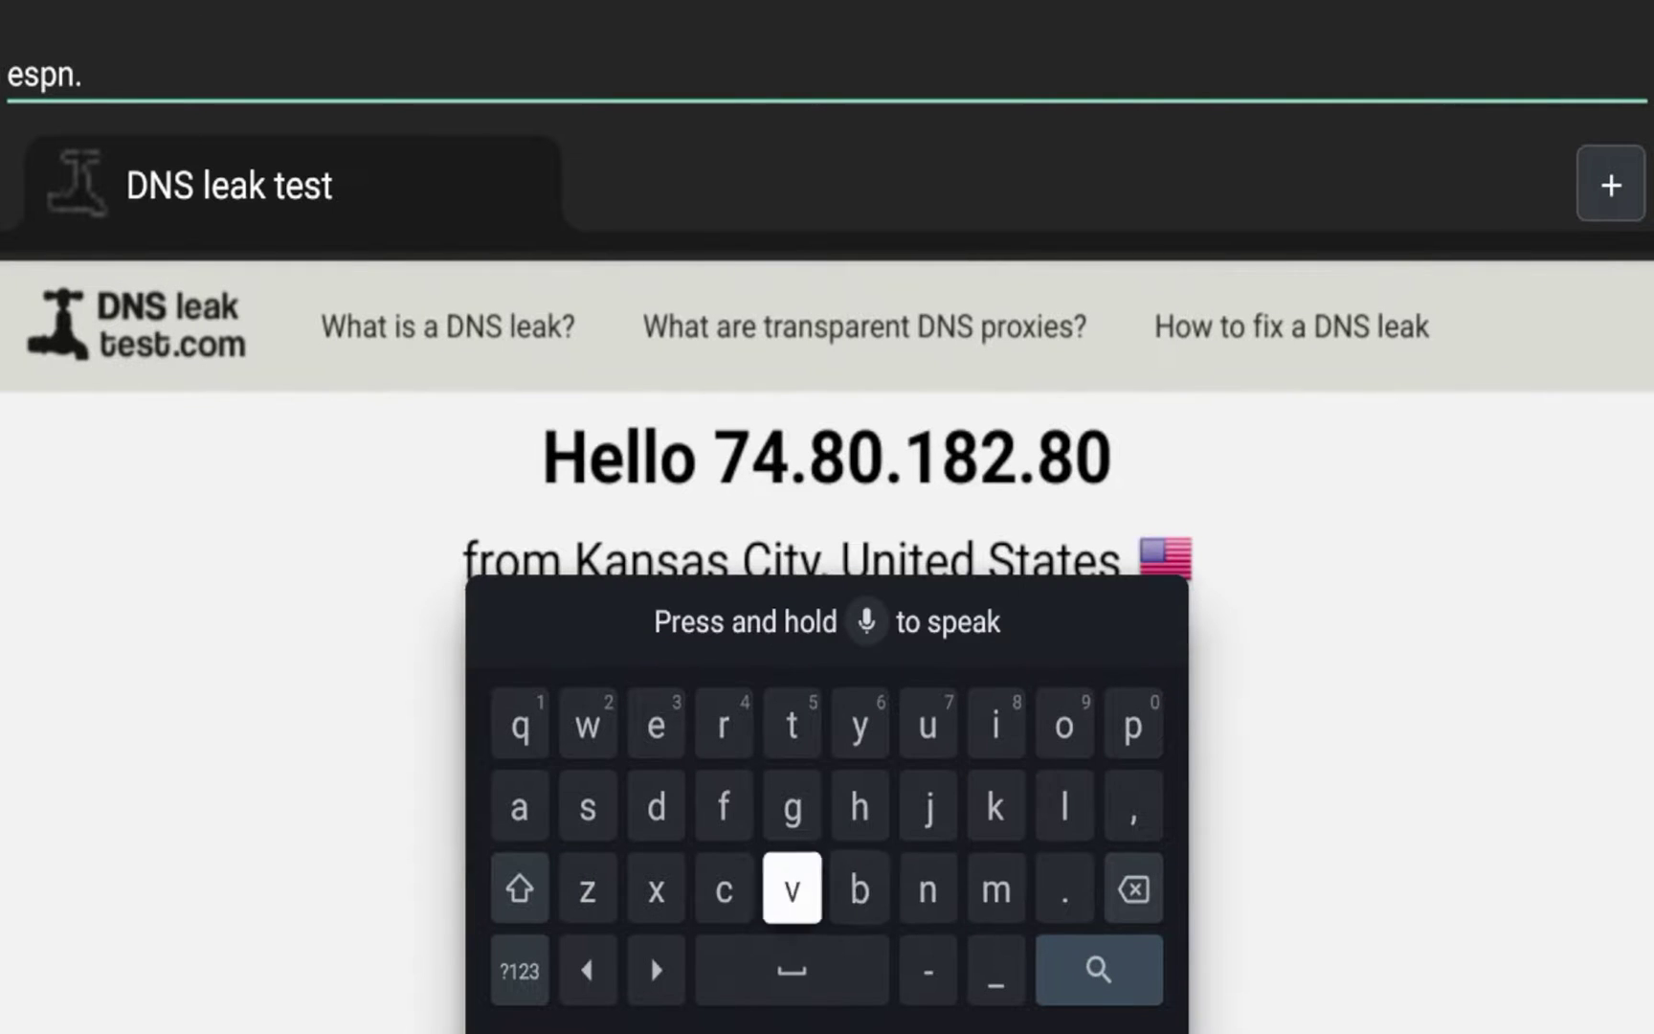
pyautogui.press('Left')
pyautogui.press('Left')
pyautogui.press('Right')
pyautogui.press('Return')
pyautogui.press('Up')
pyautogui.press('Up')
pyautogui.press('Right')
pyautogui.press('Right')
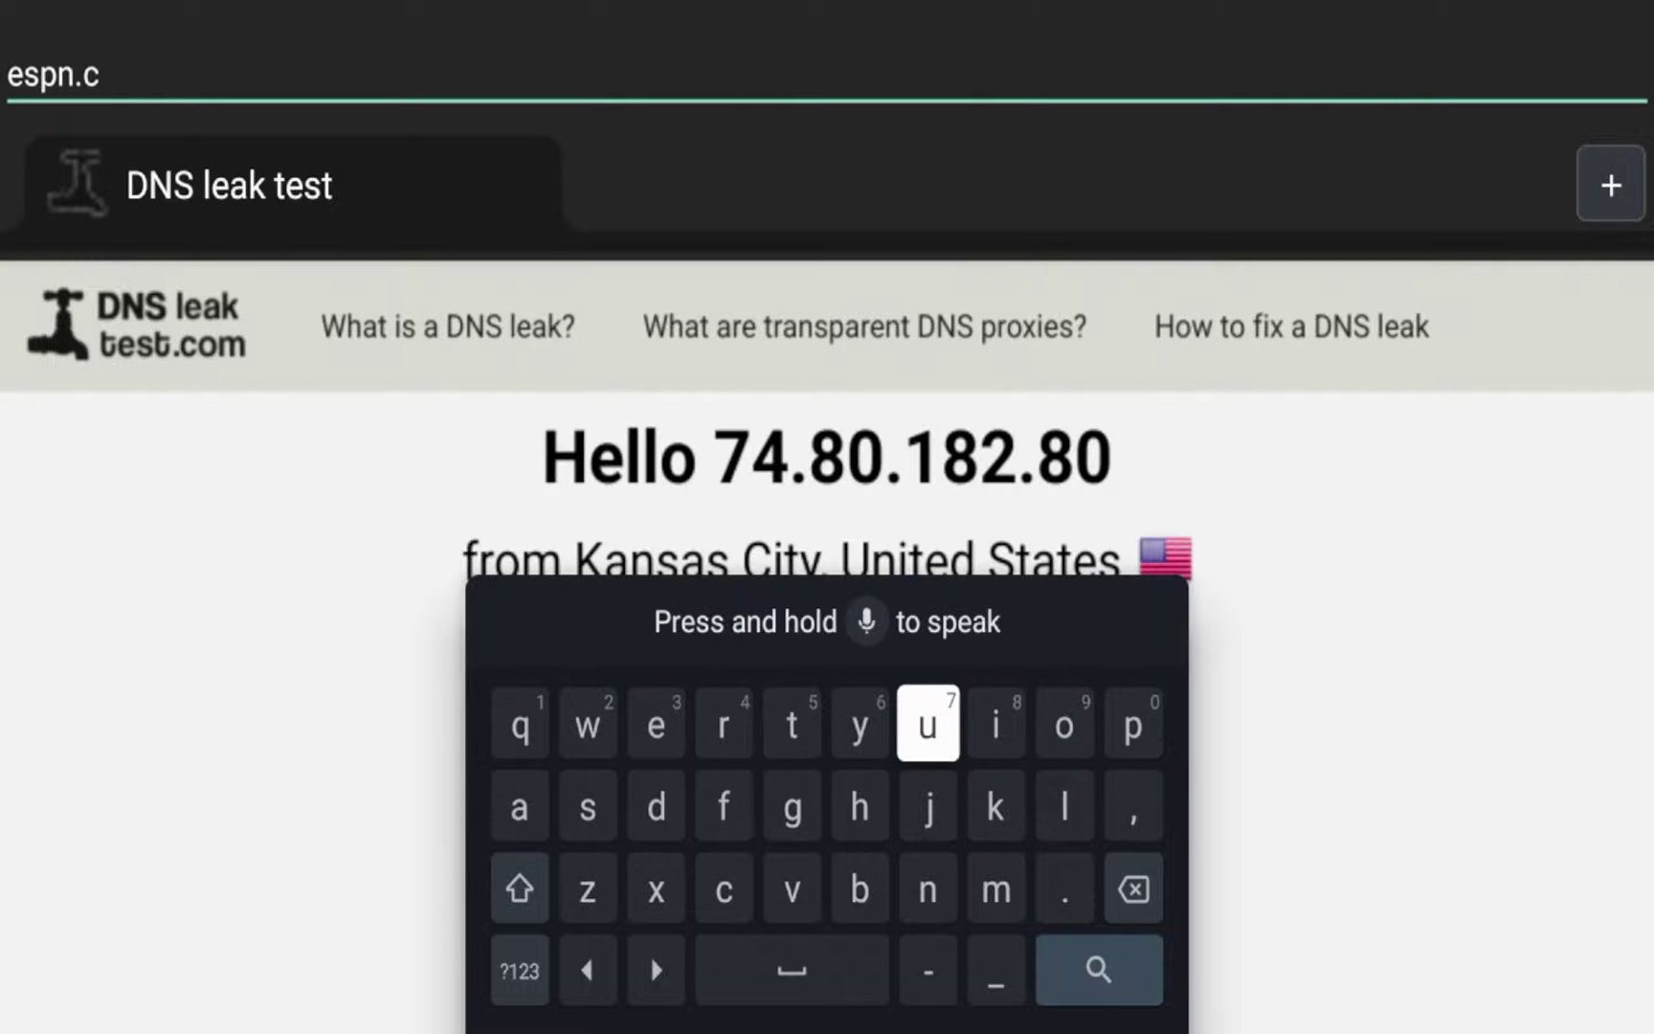
pyautogui.press('Right')
pyautogui.press('Right')
pyautogui.press('Return')
pyautogui.press('Left')
pyautogui.press('Down')
pyautogui.press('Down')
pyautogui.press('Return')
pyautogui.press('Right')
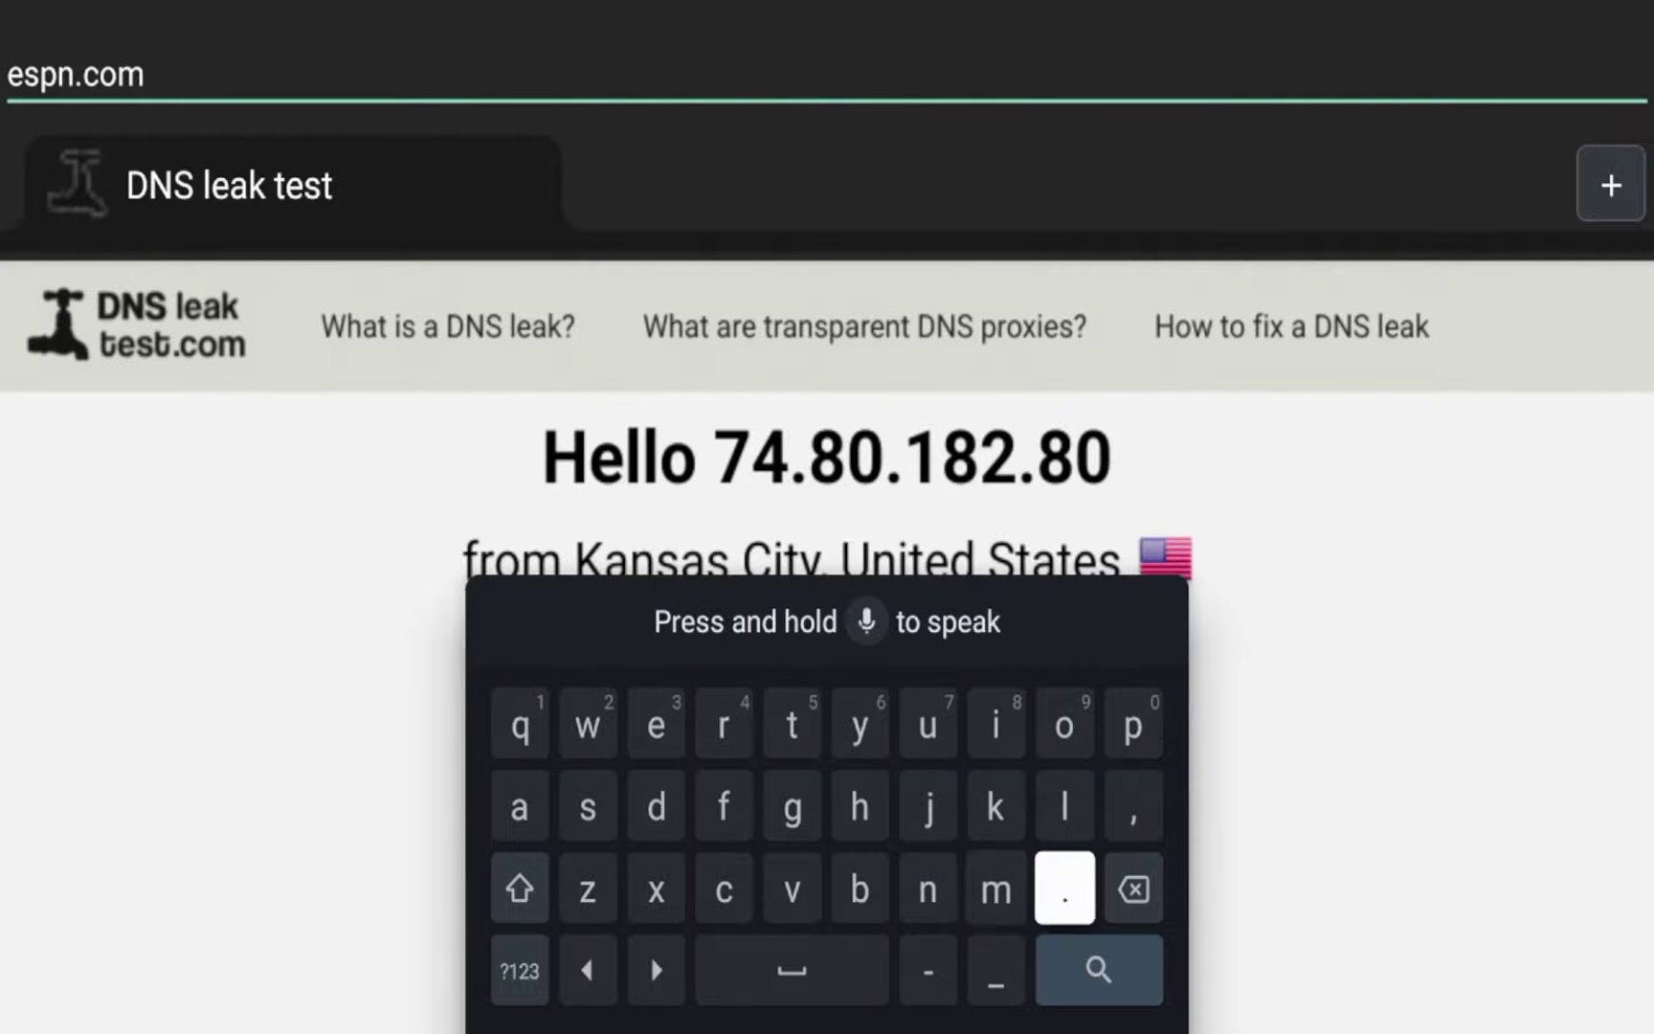
pyautogui.press('Down')
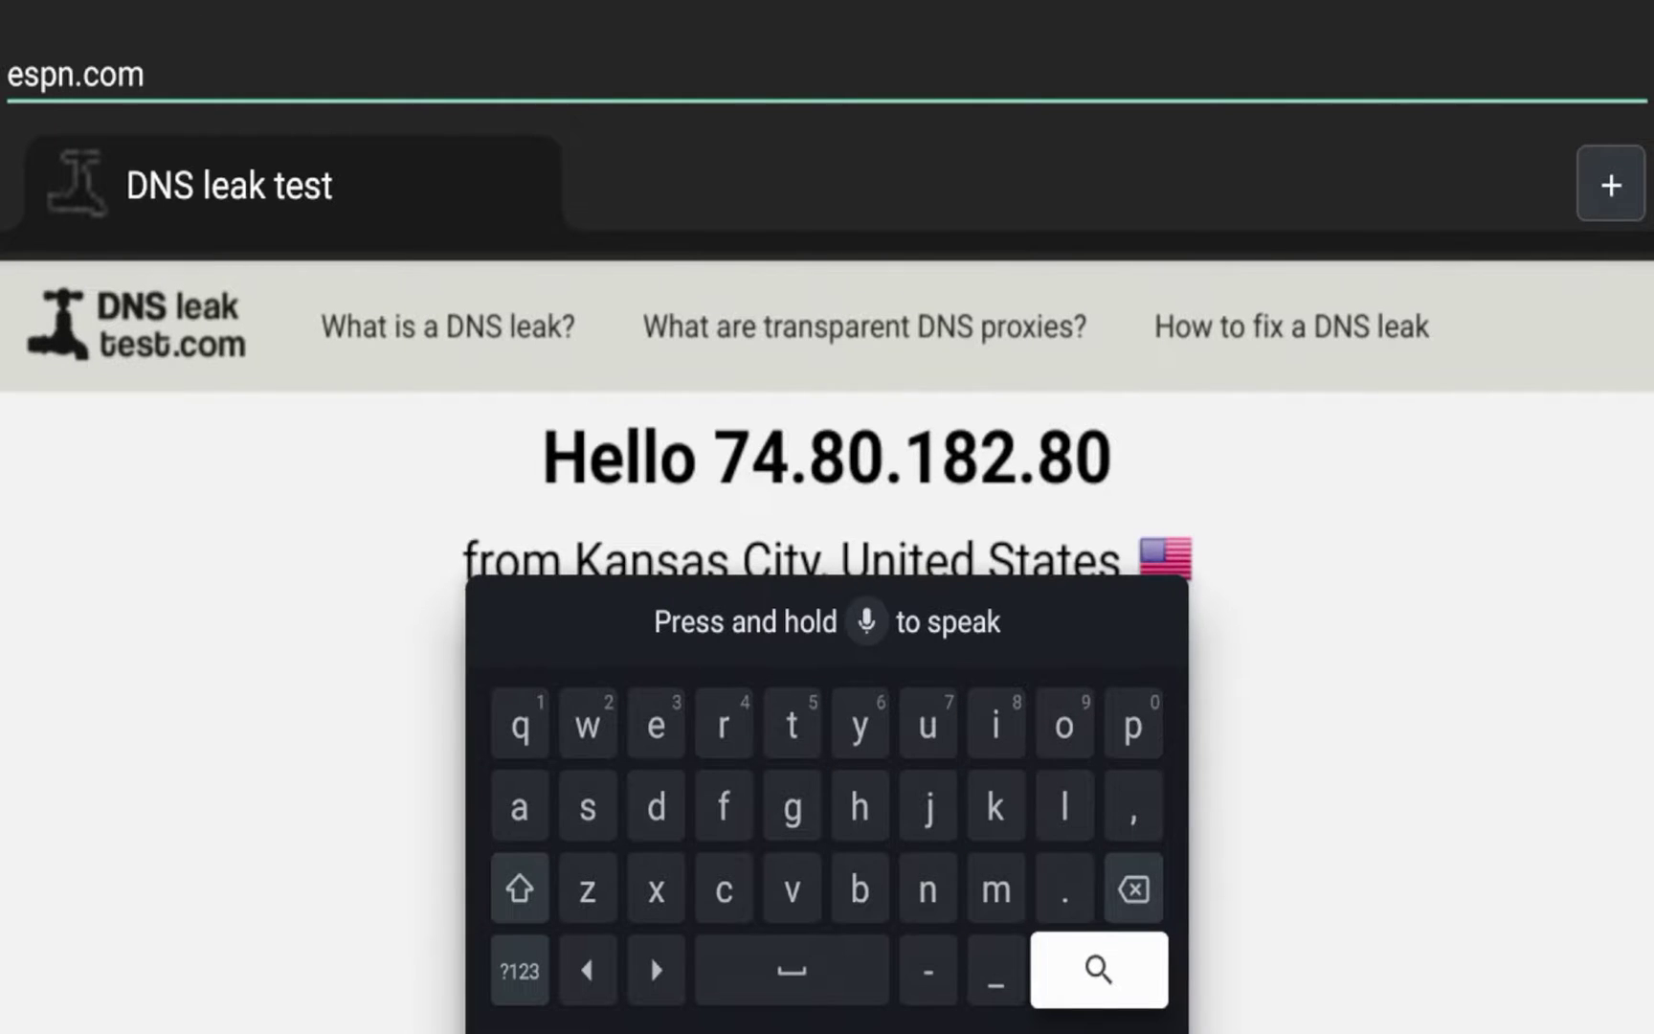
pyautogui.press('Return')
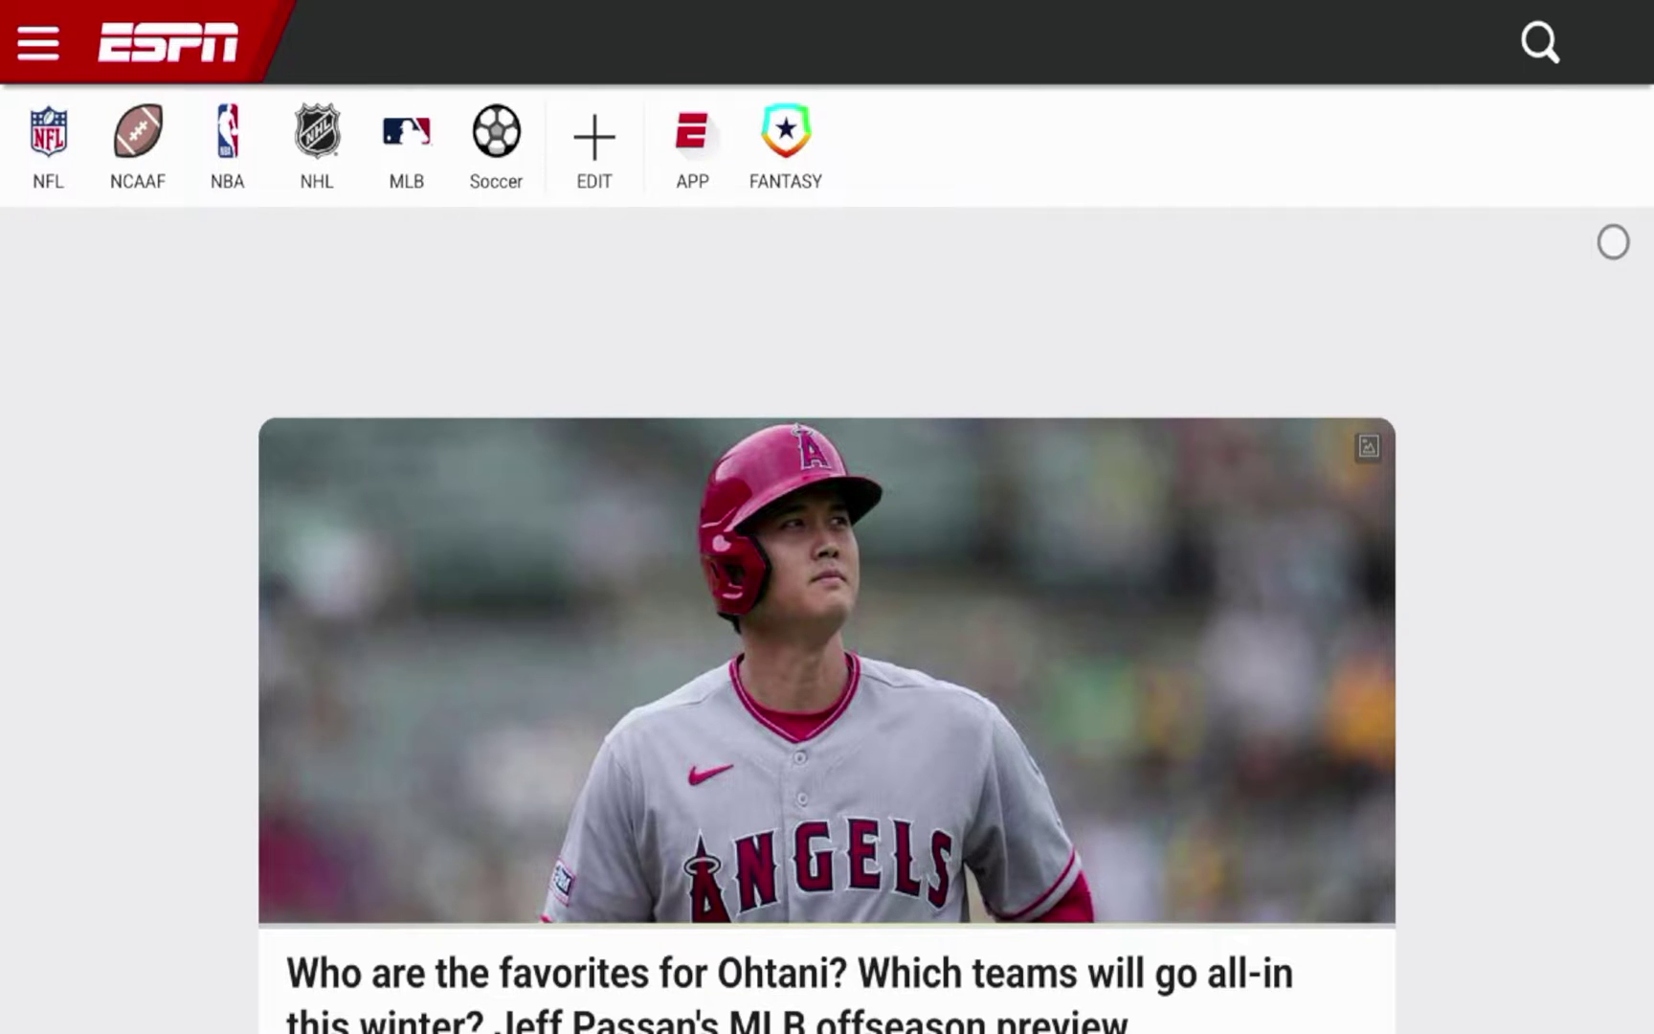
# - Look through the ESPN home page down to Latest Bracketology and back up, checking the ad spaces
pyautogui.scroll(-3, 1613, 488)
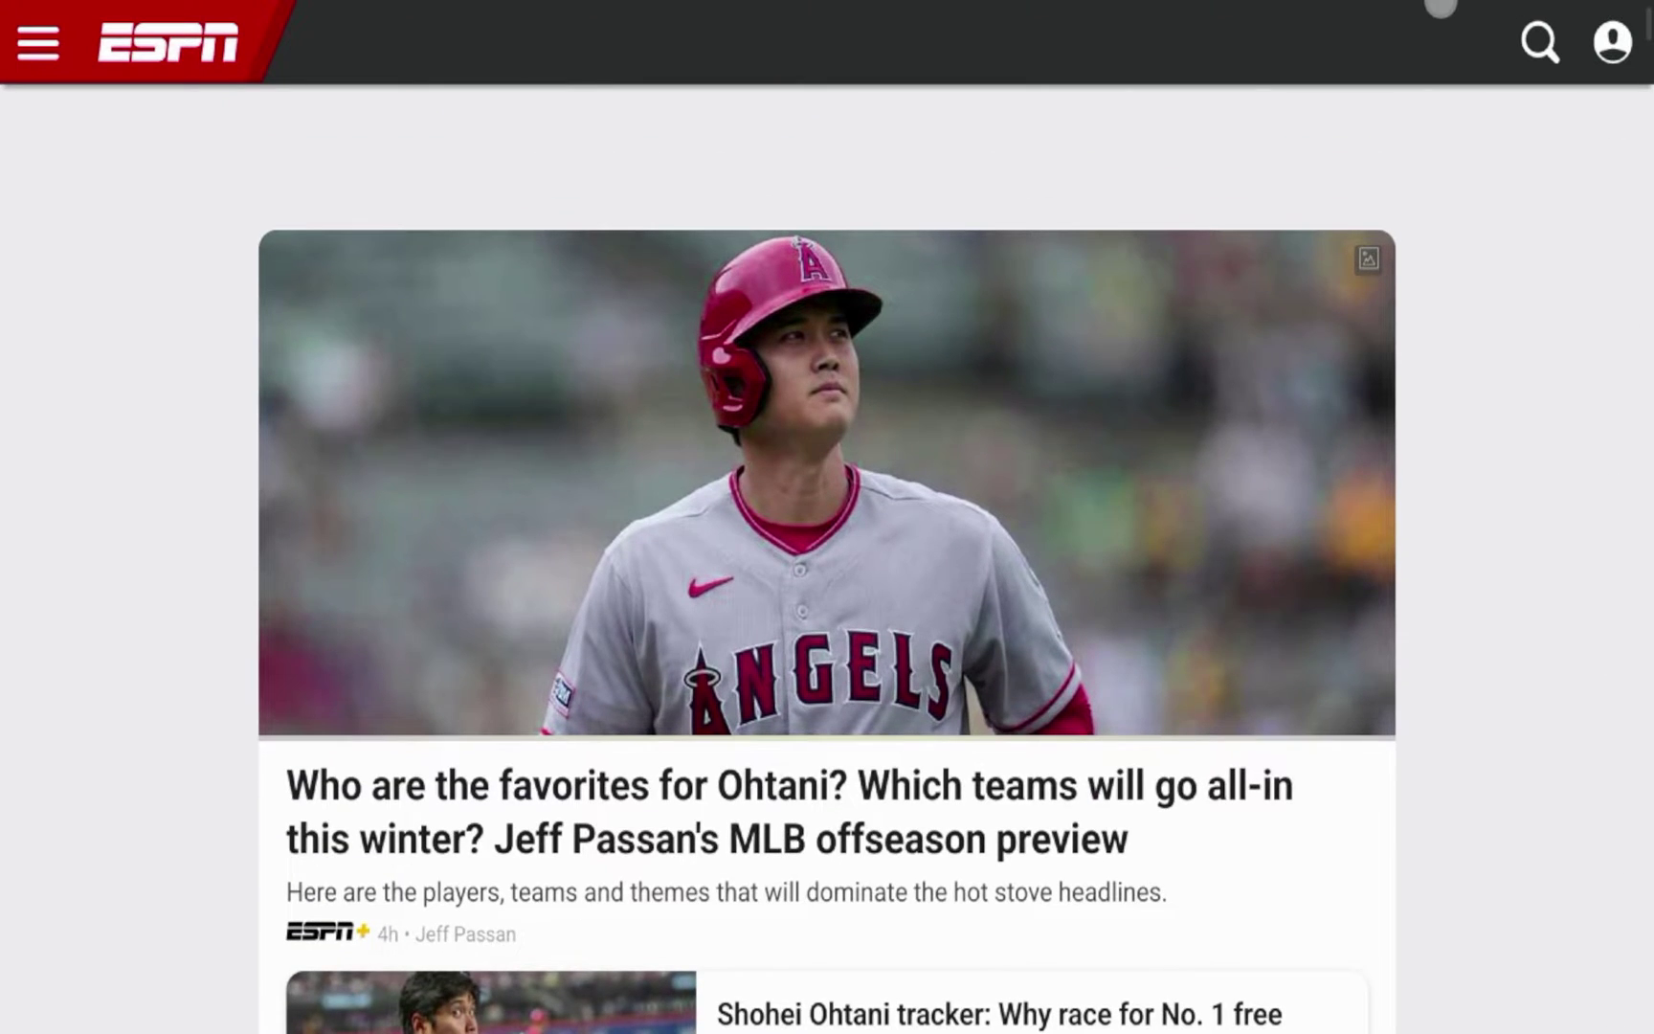
pyautogui.scroll(3, 1440, 7)
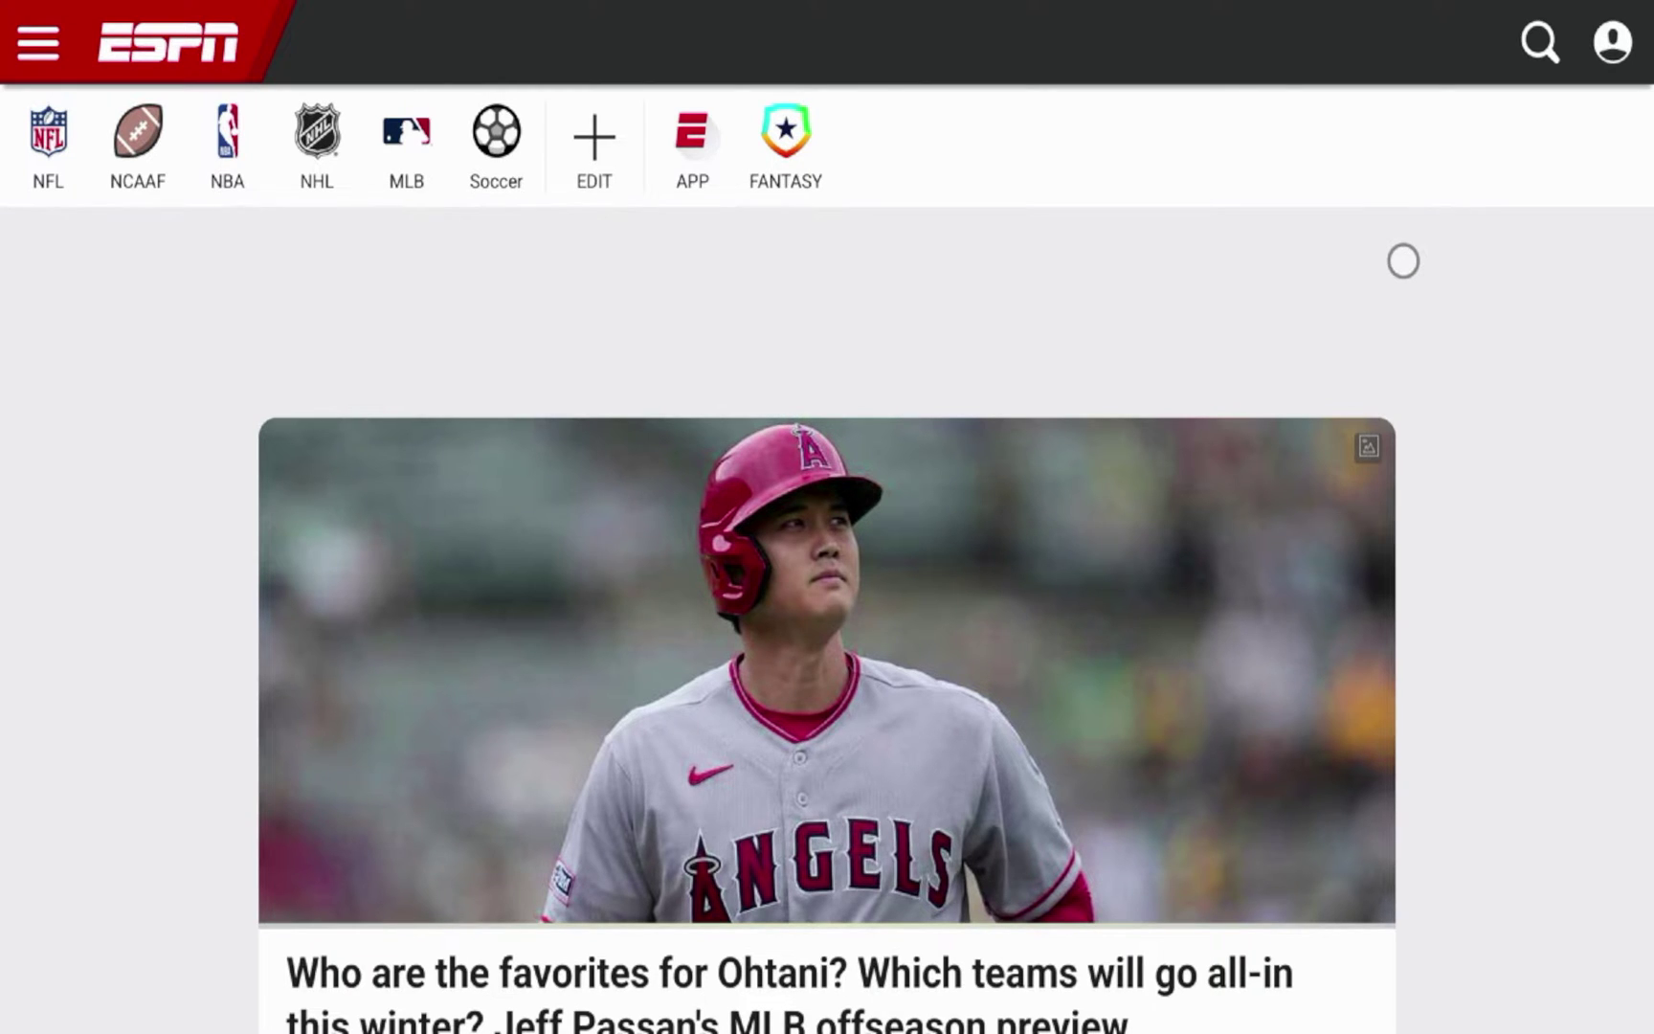
pyautogui.scroll(-5, 1403, 1023)
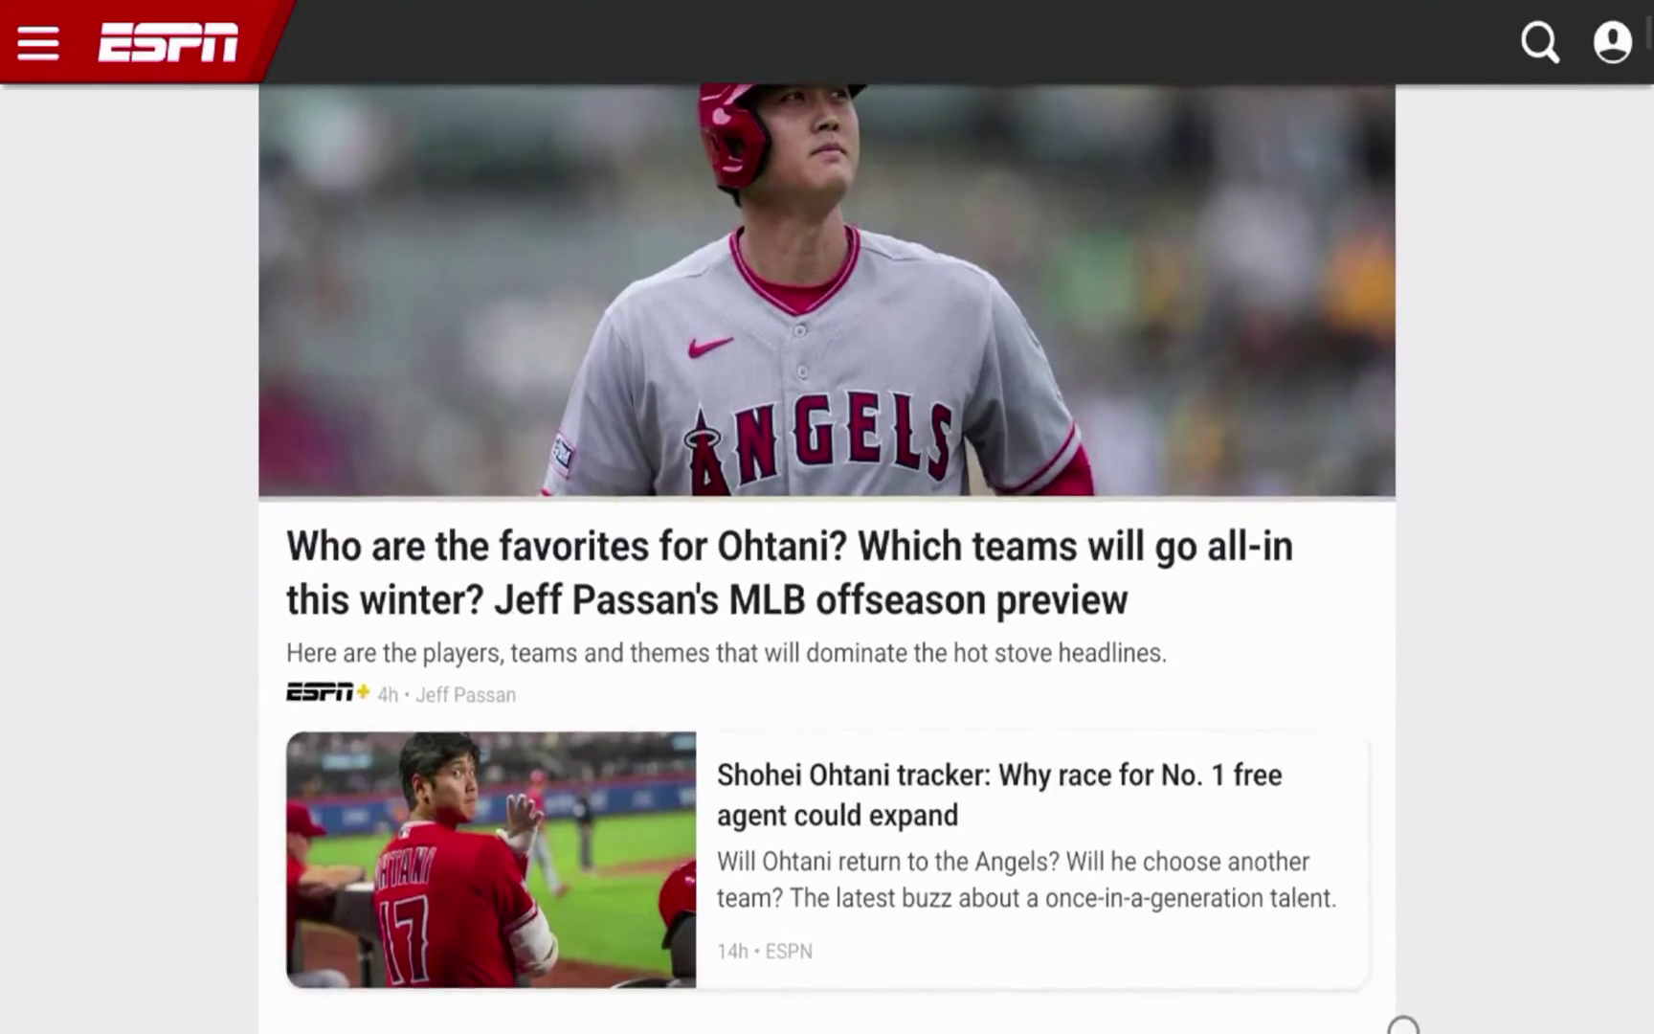
pyautogui.scroll(-10, 1403, 1024)
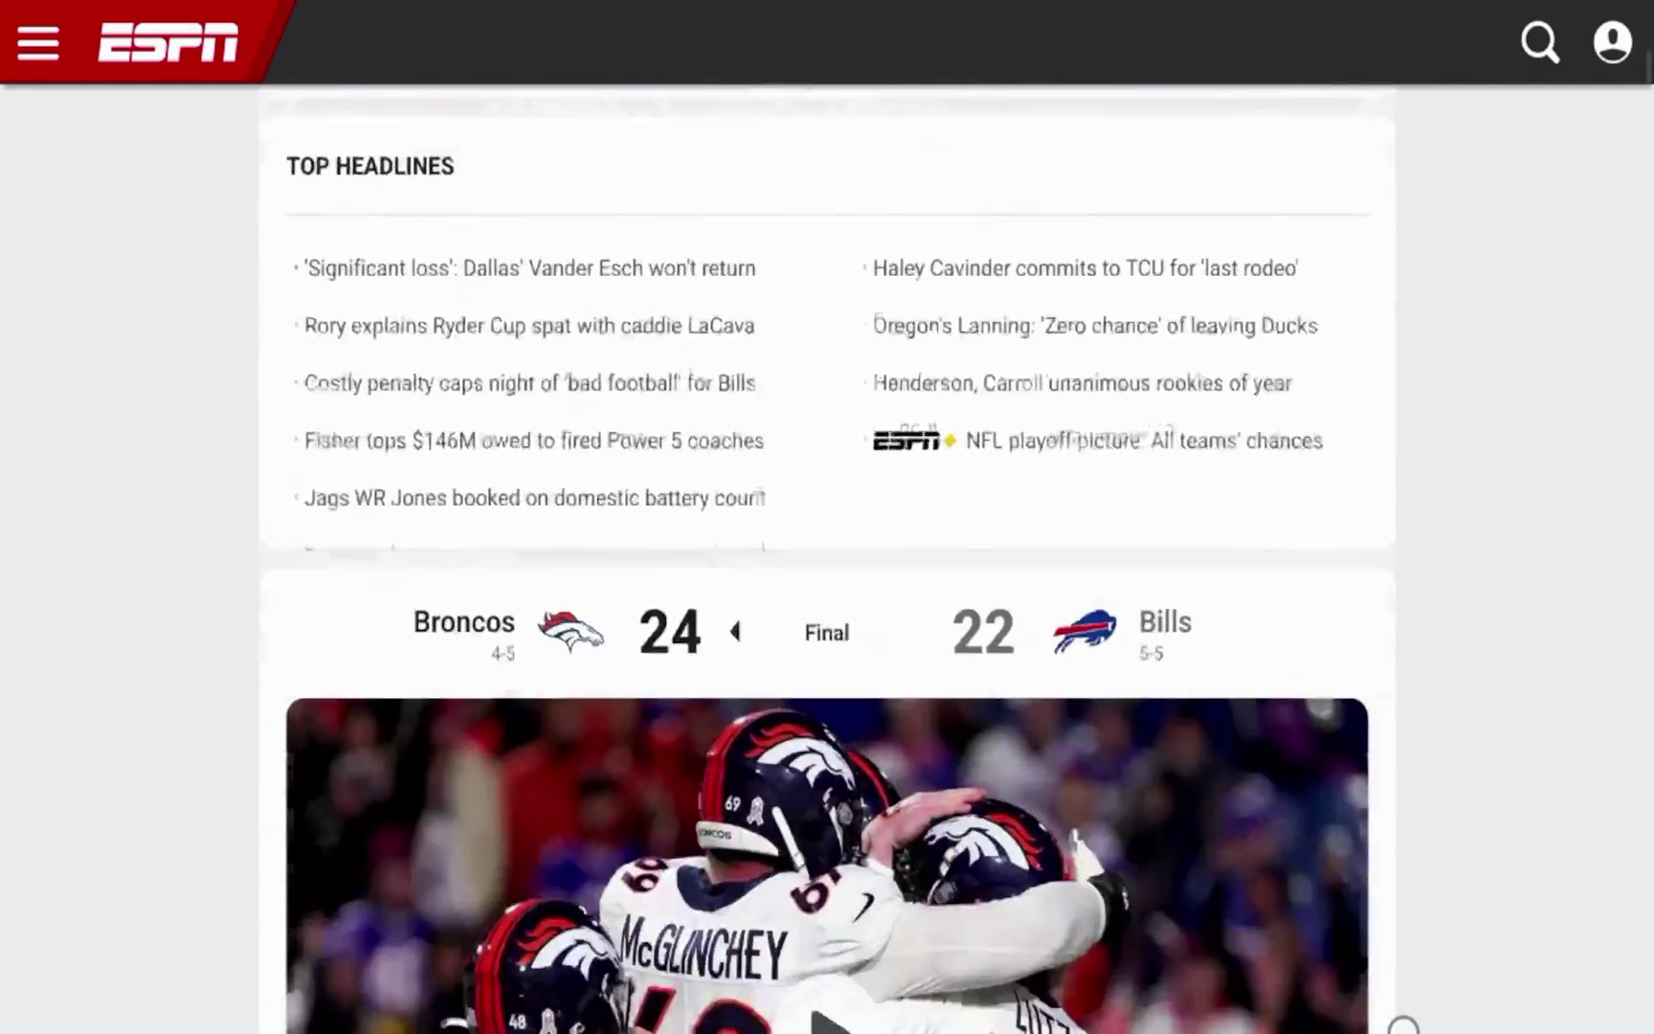
pyautogui.scroll(-15, 1403, 1024)
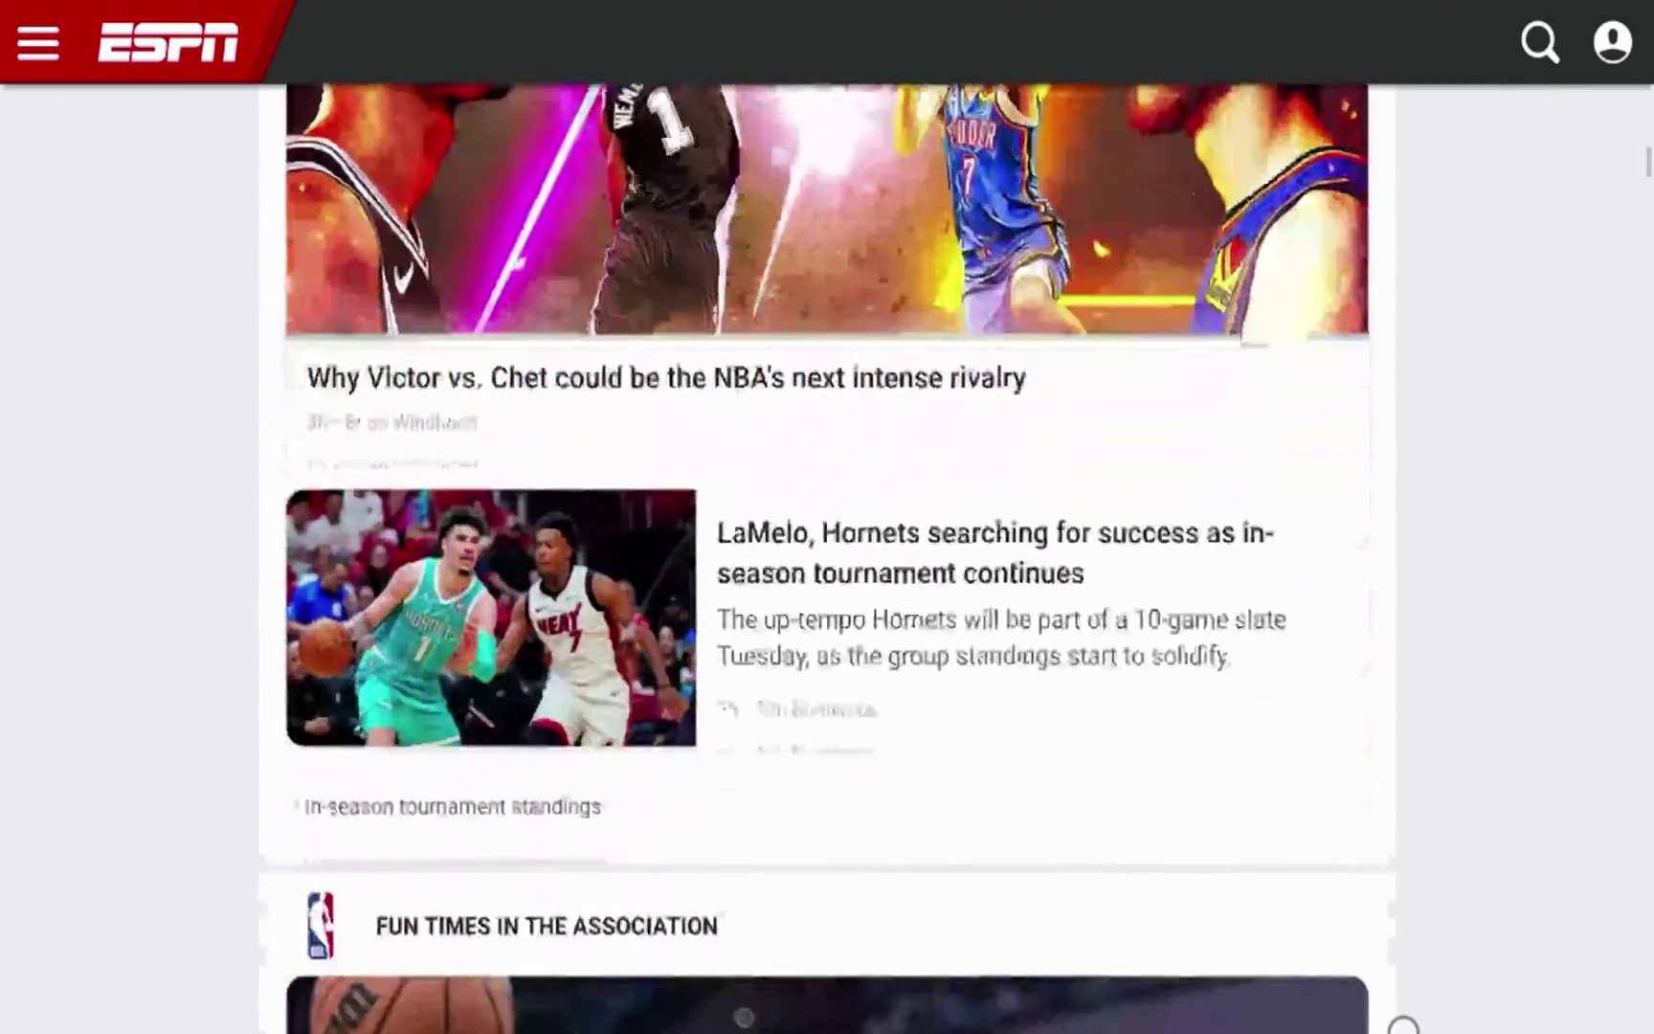
pyautogui.scroll(-20, 1403, 1024)
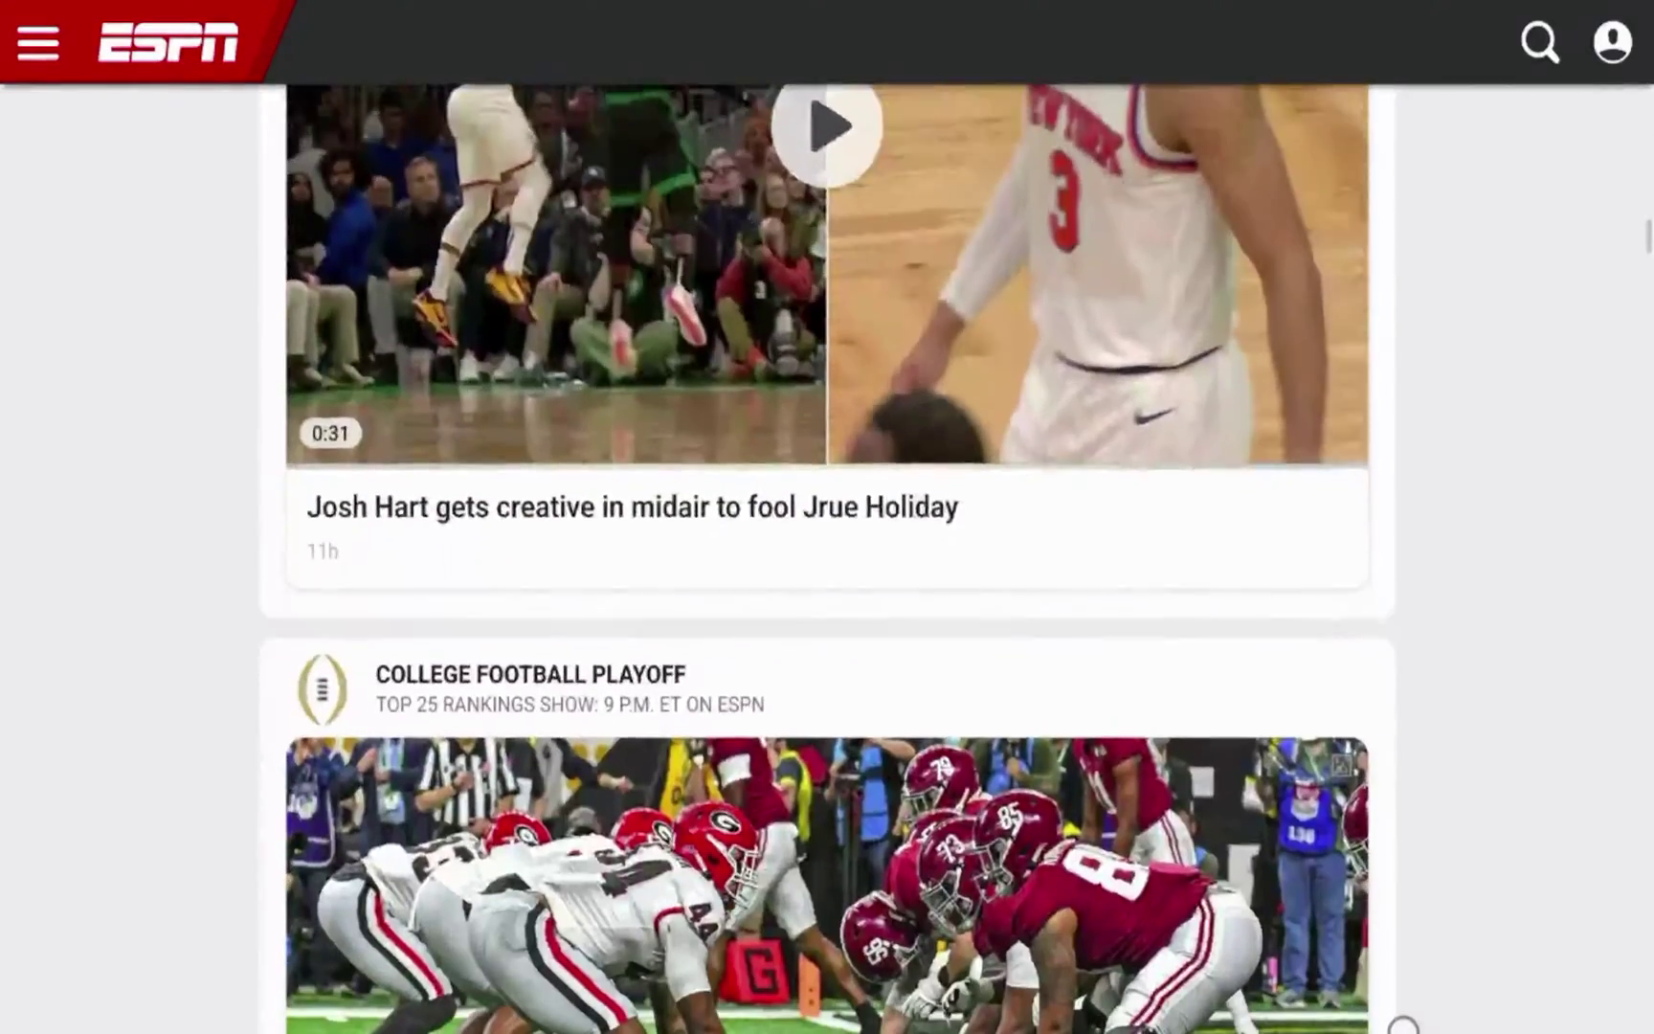
pyautogui.scroll(-18, 1403, 1024)
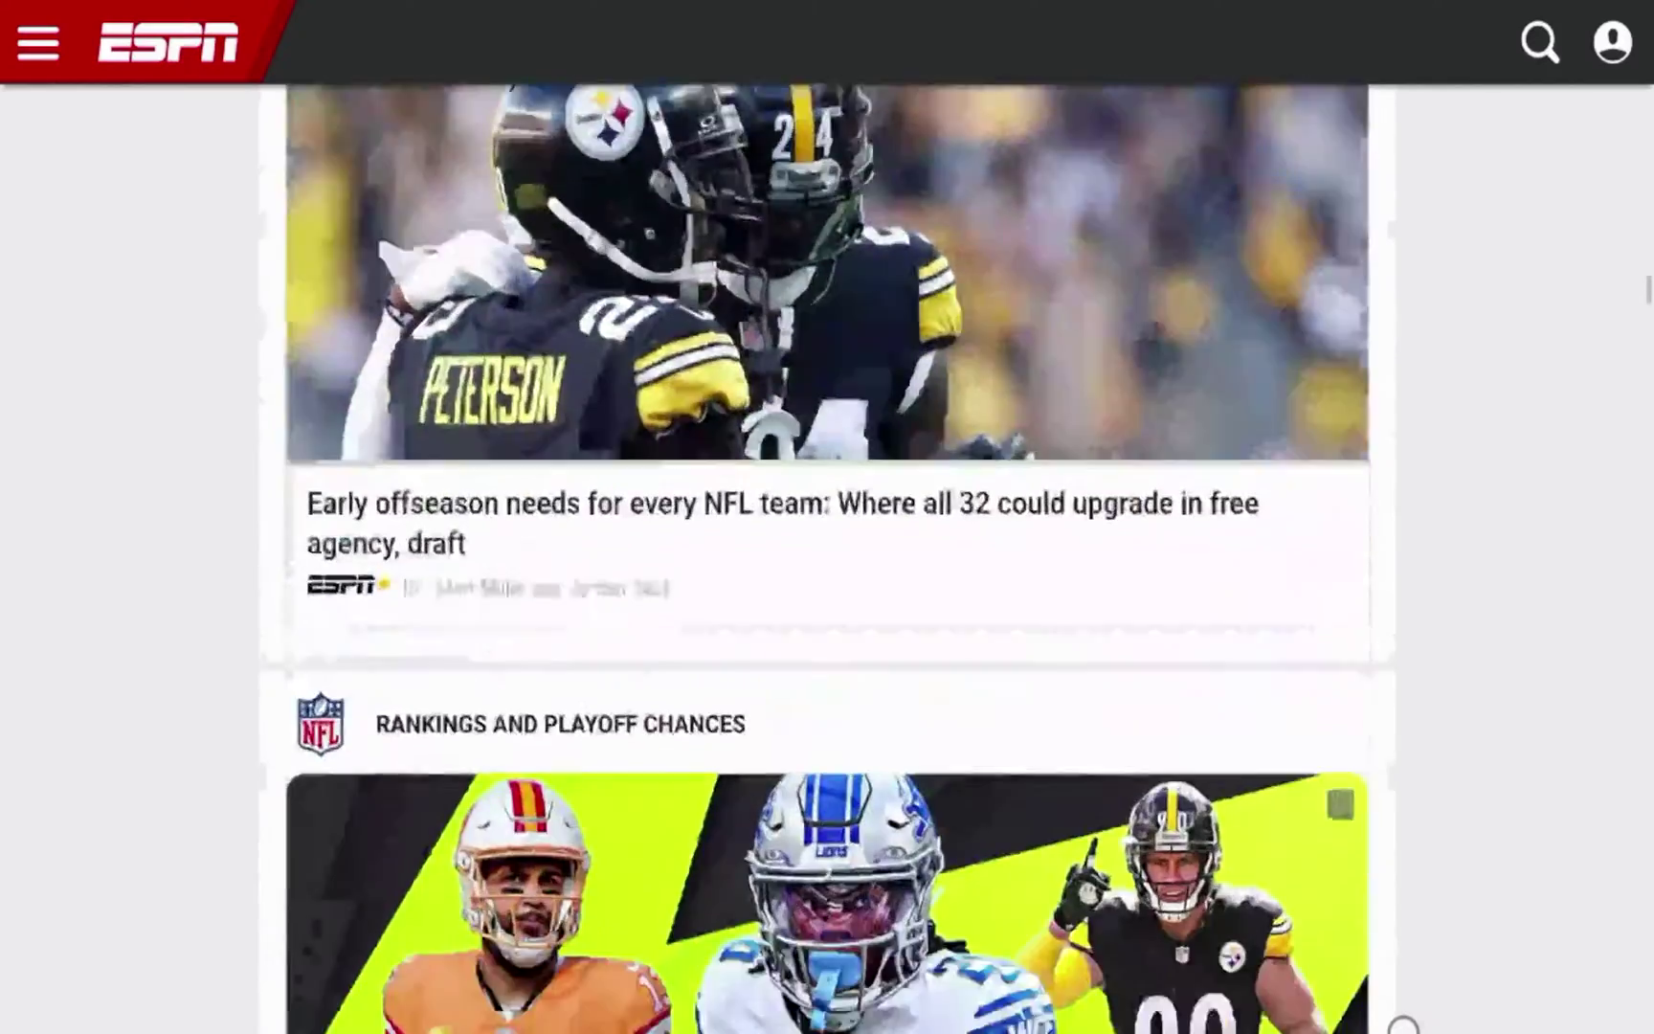
pyautogui.scroll(-20, 1403, 1024)
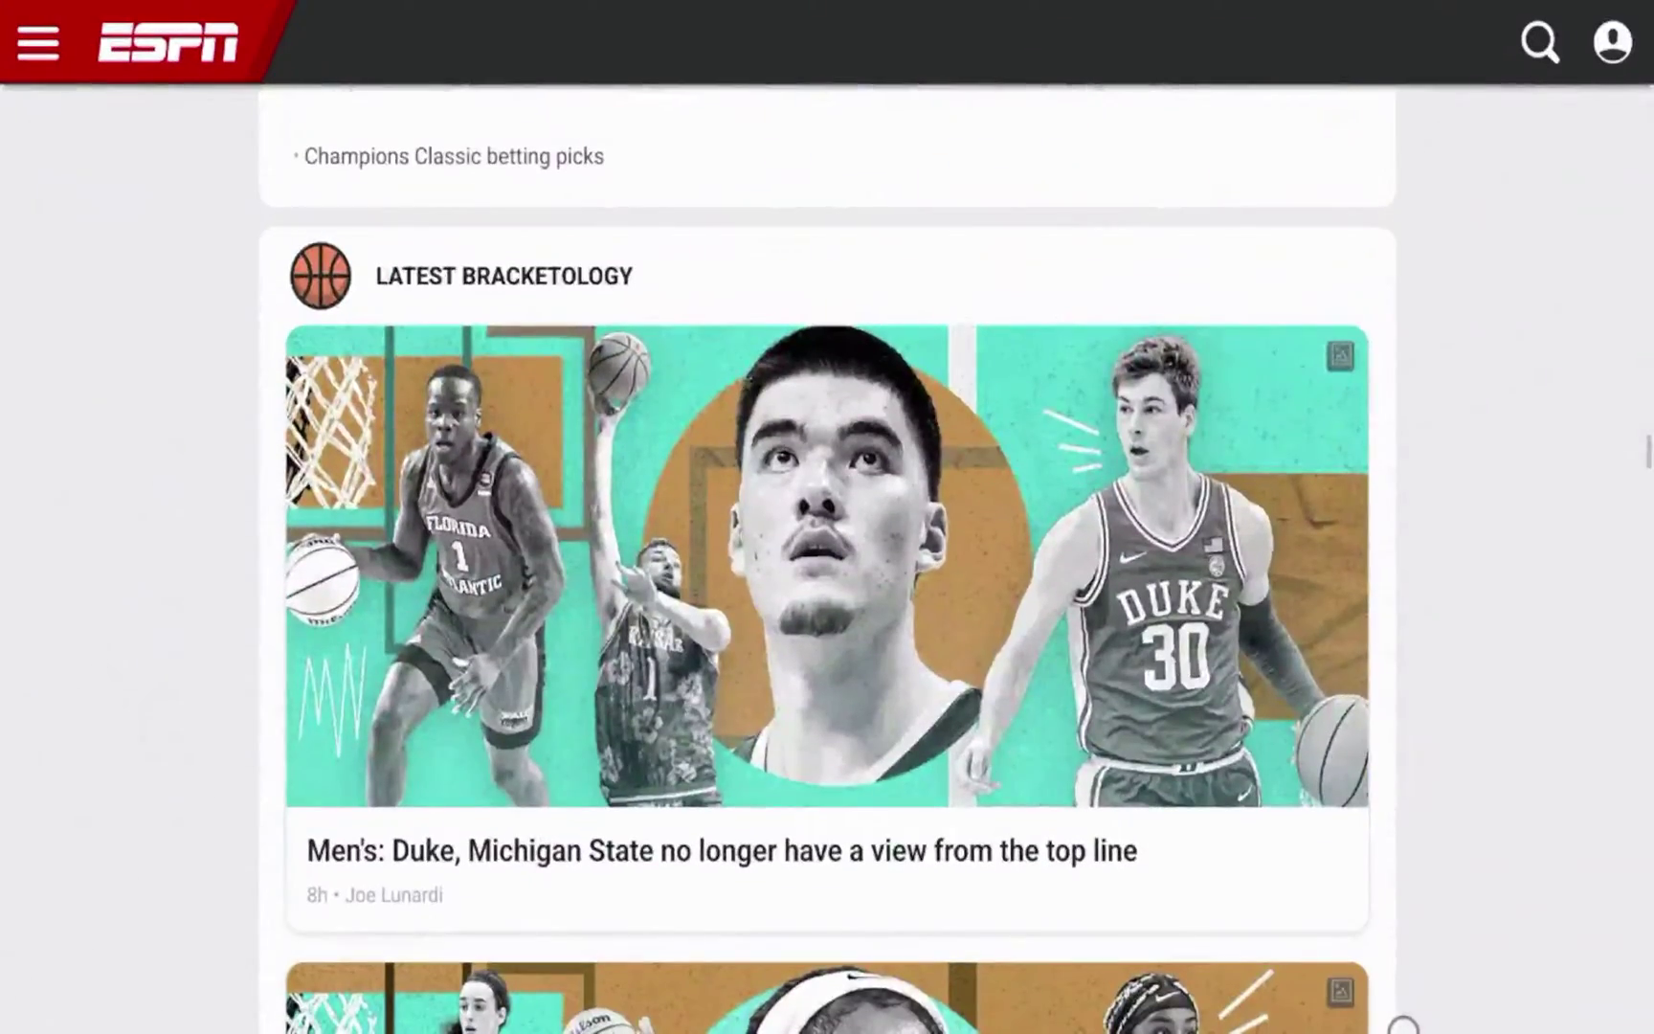
pyautogui.scroll(3, 1403, 344)
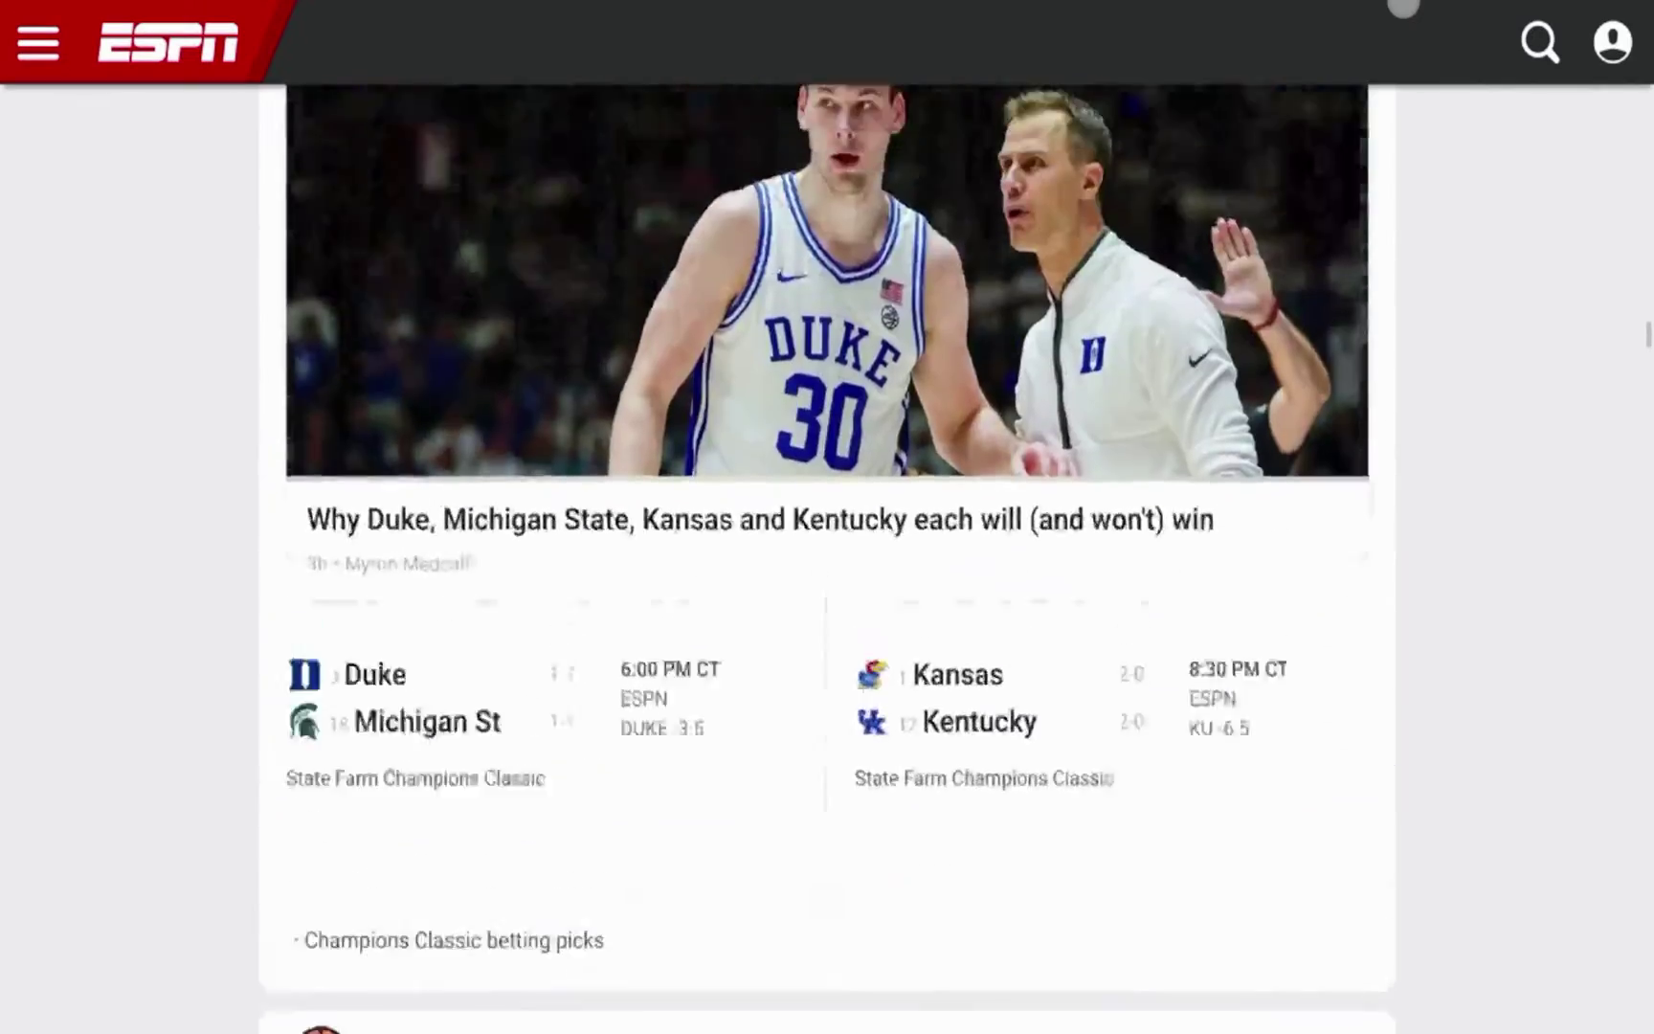
pyautogui.scroll(20, 1403, 8)
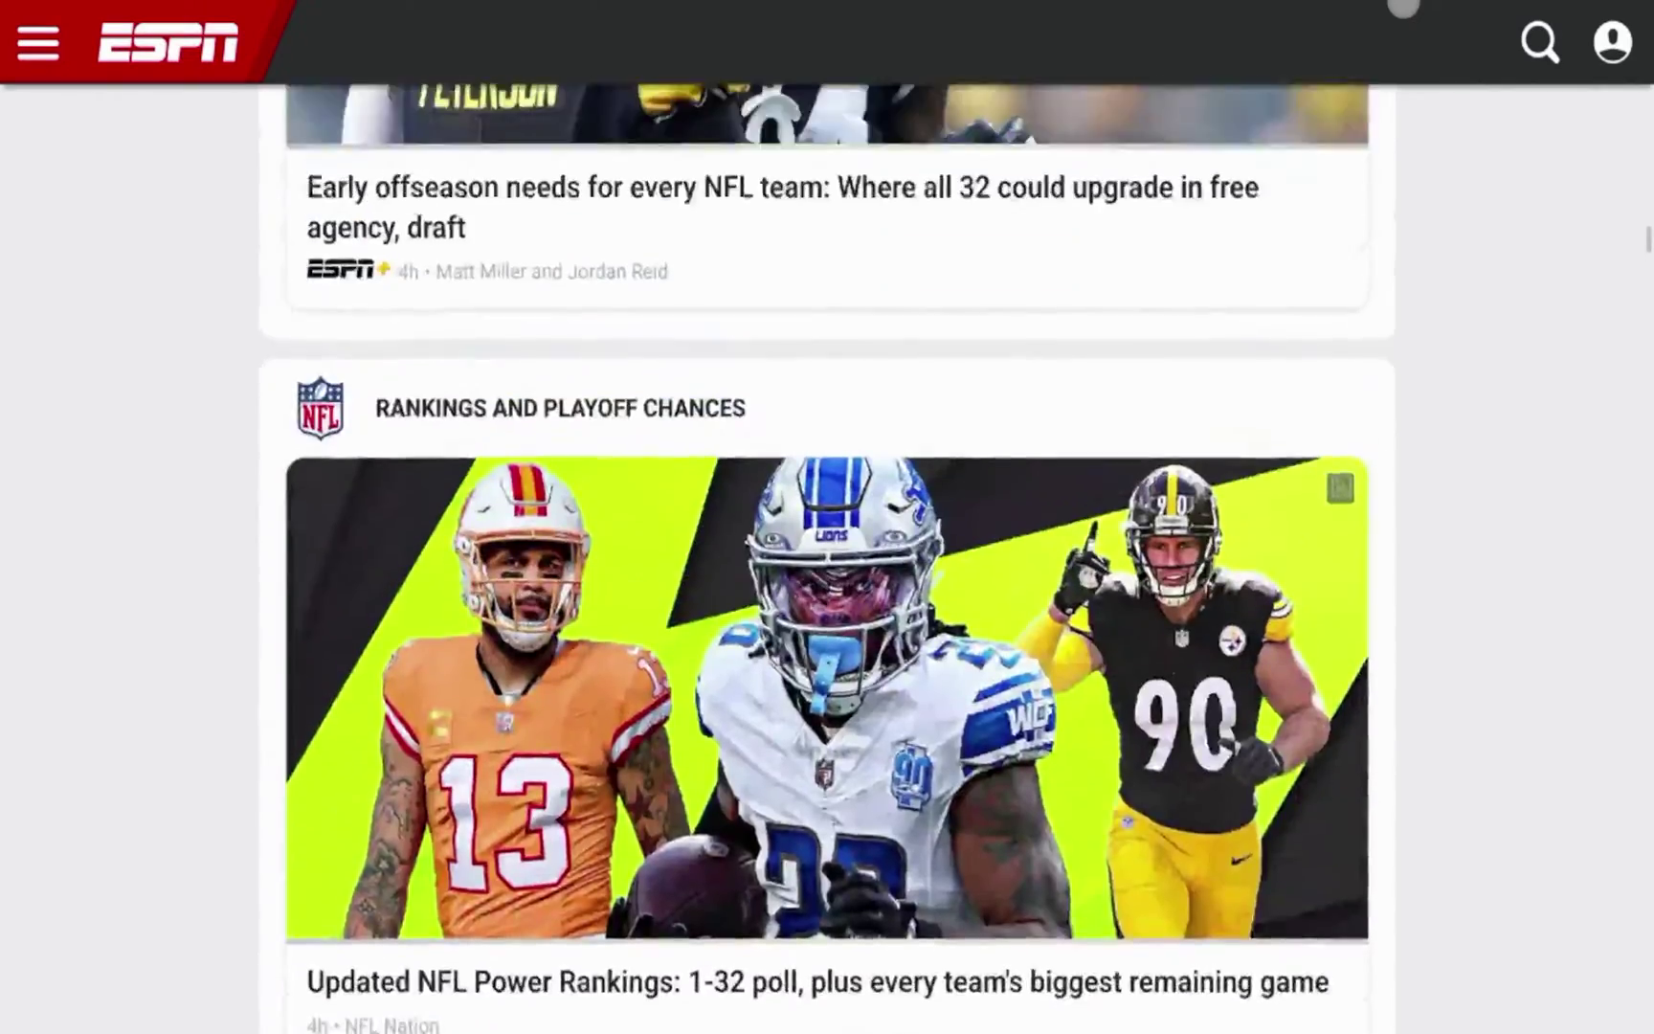
pyautogui.scroll(17, 1403, 8)
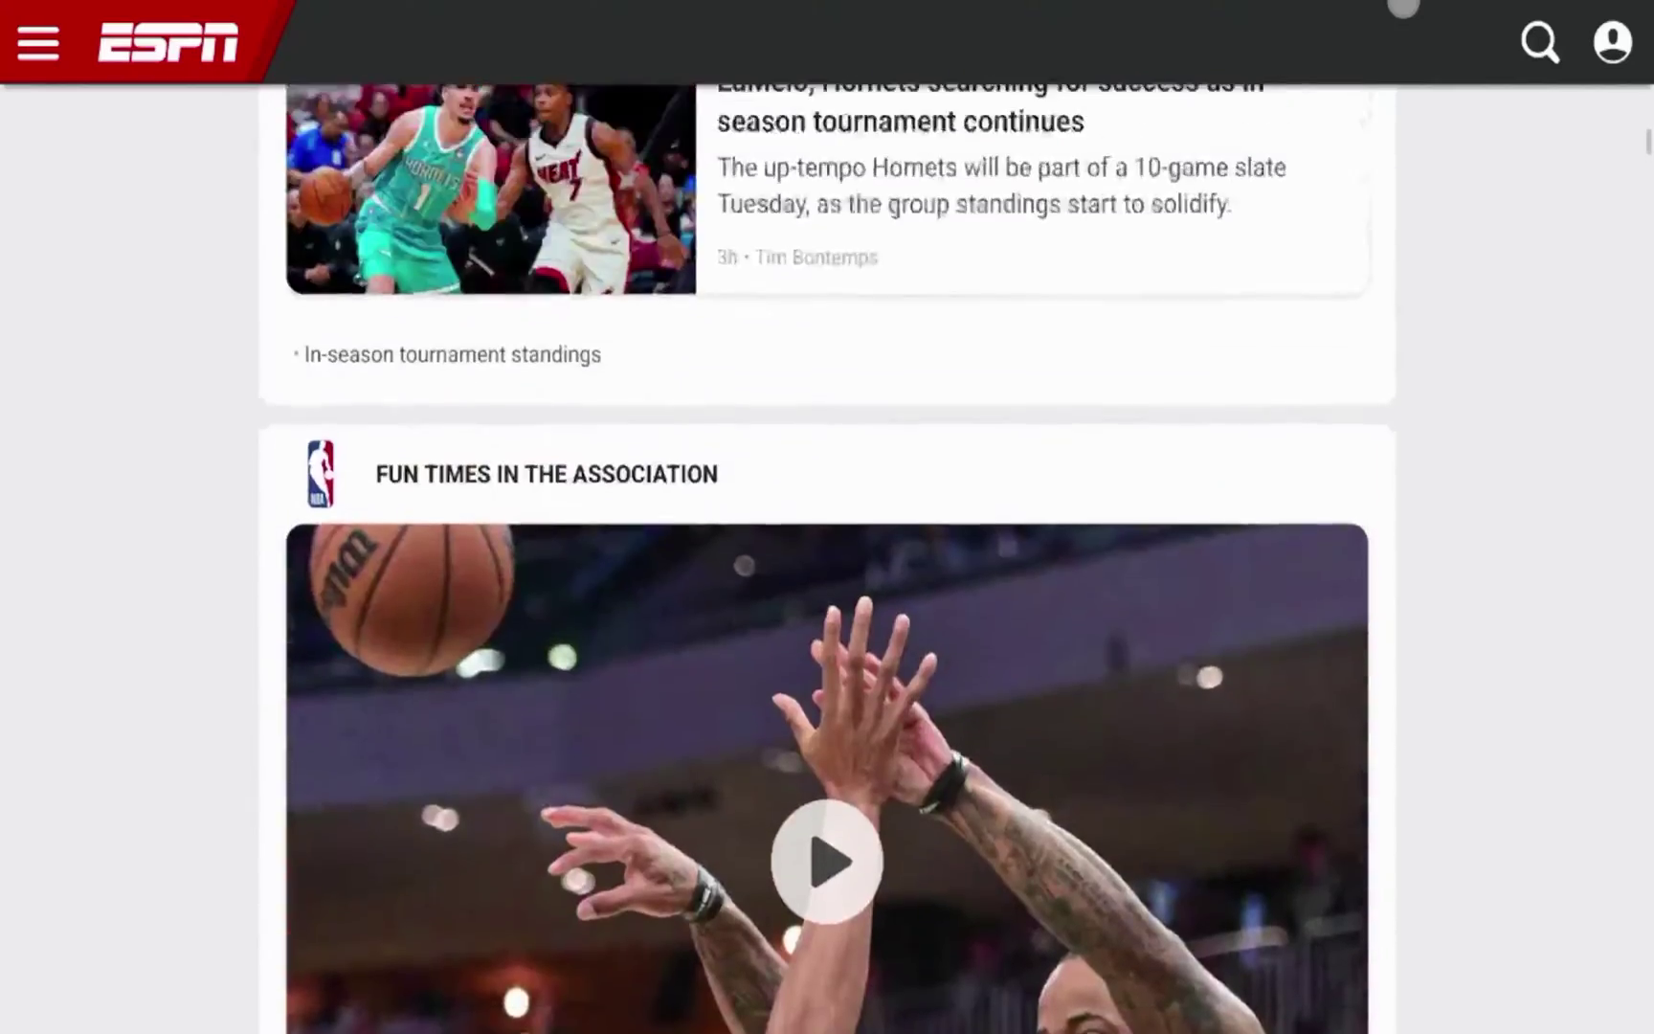
pyautogui.scroll(9, 1403, 8)
pyautogui.scroll(16, 1403, 8)
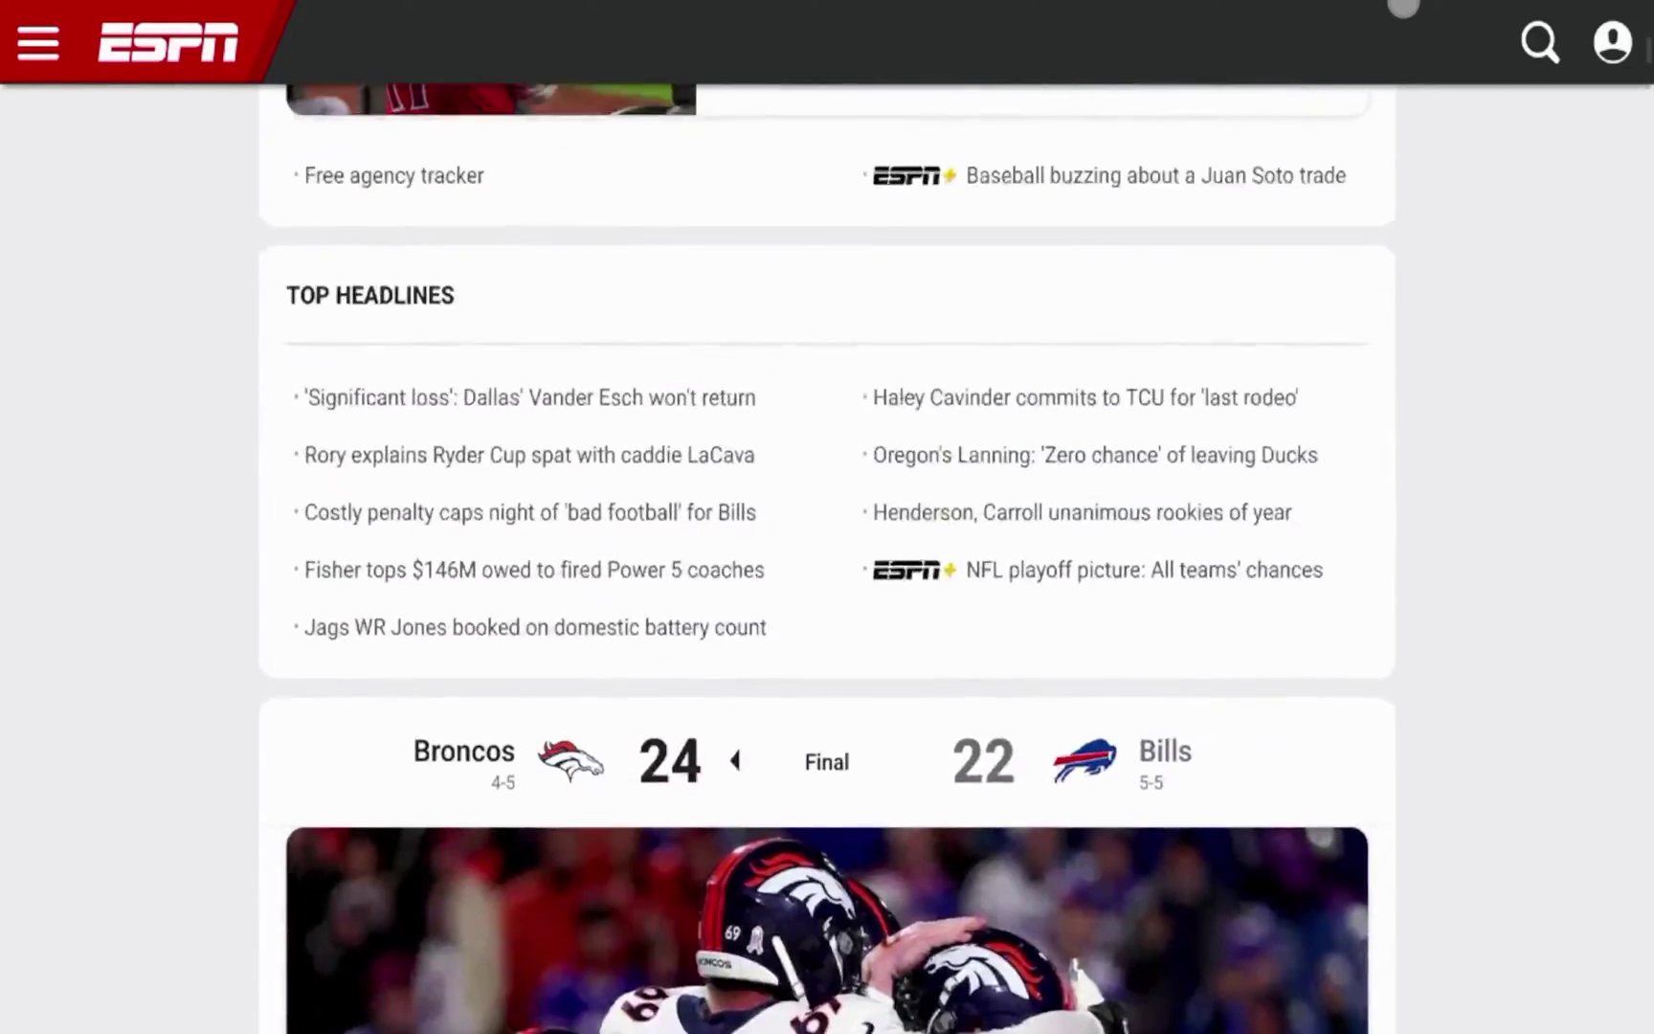
pyautogui.scroll(5, 1403, 8)
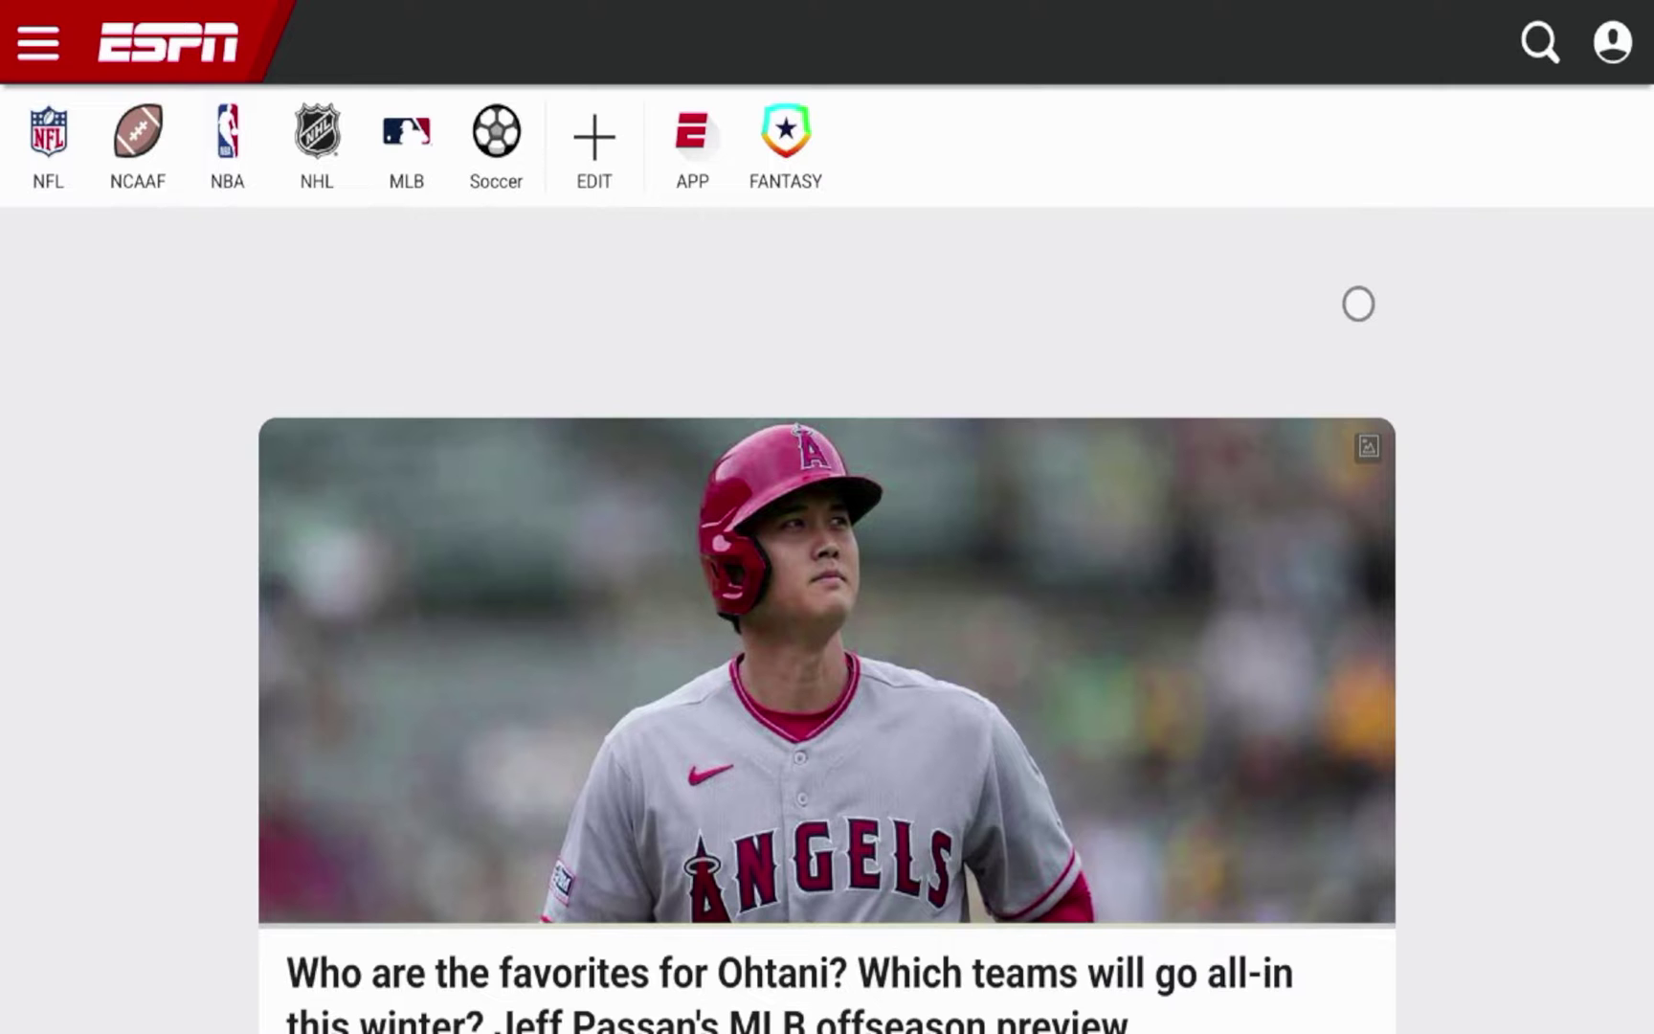
# - Leave the browser for the home screen and move to Surfshark in the Your apps row
pyautogui.press('Escape')
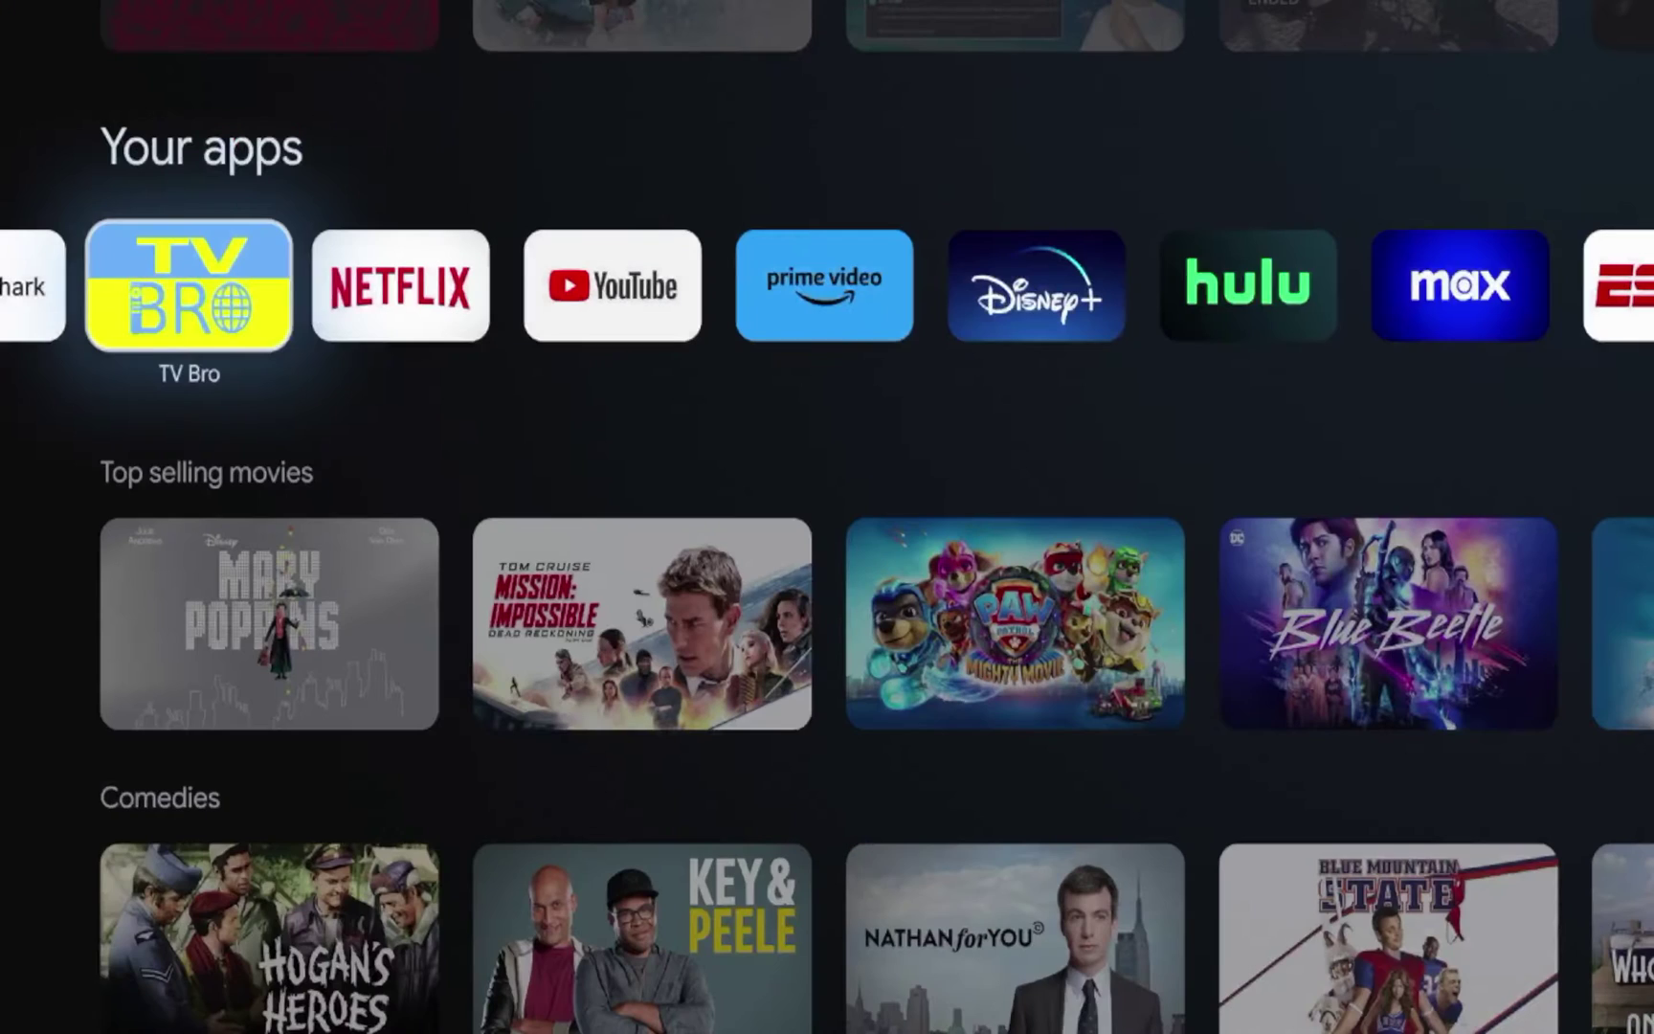
pyautogui.press('Right')
pyautogui.press('Left')
pyautogui.press('Left')
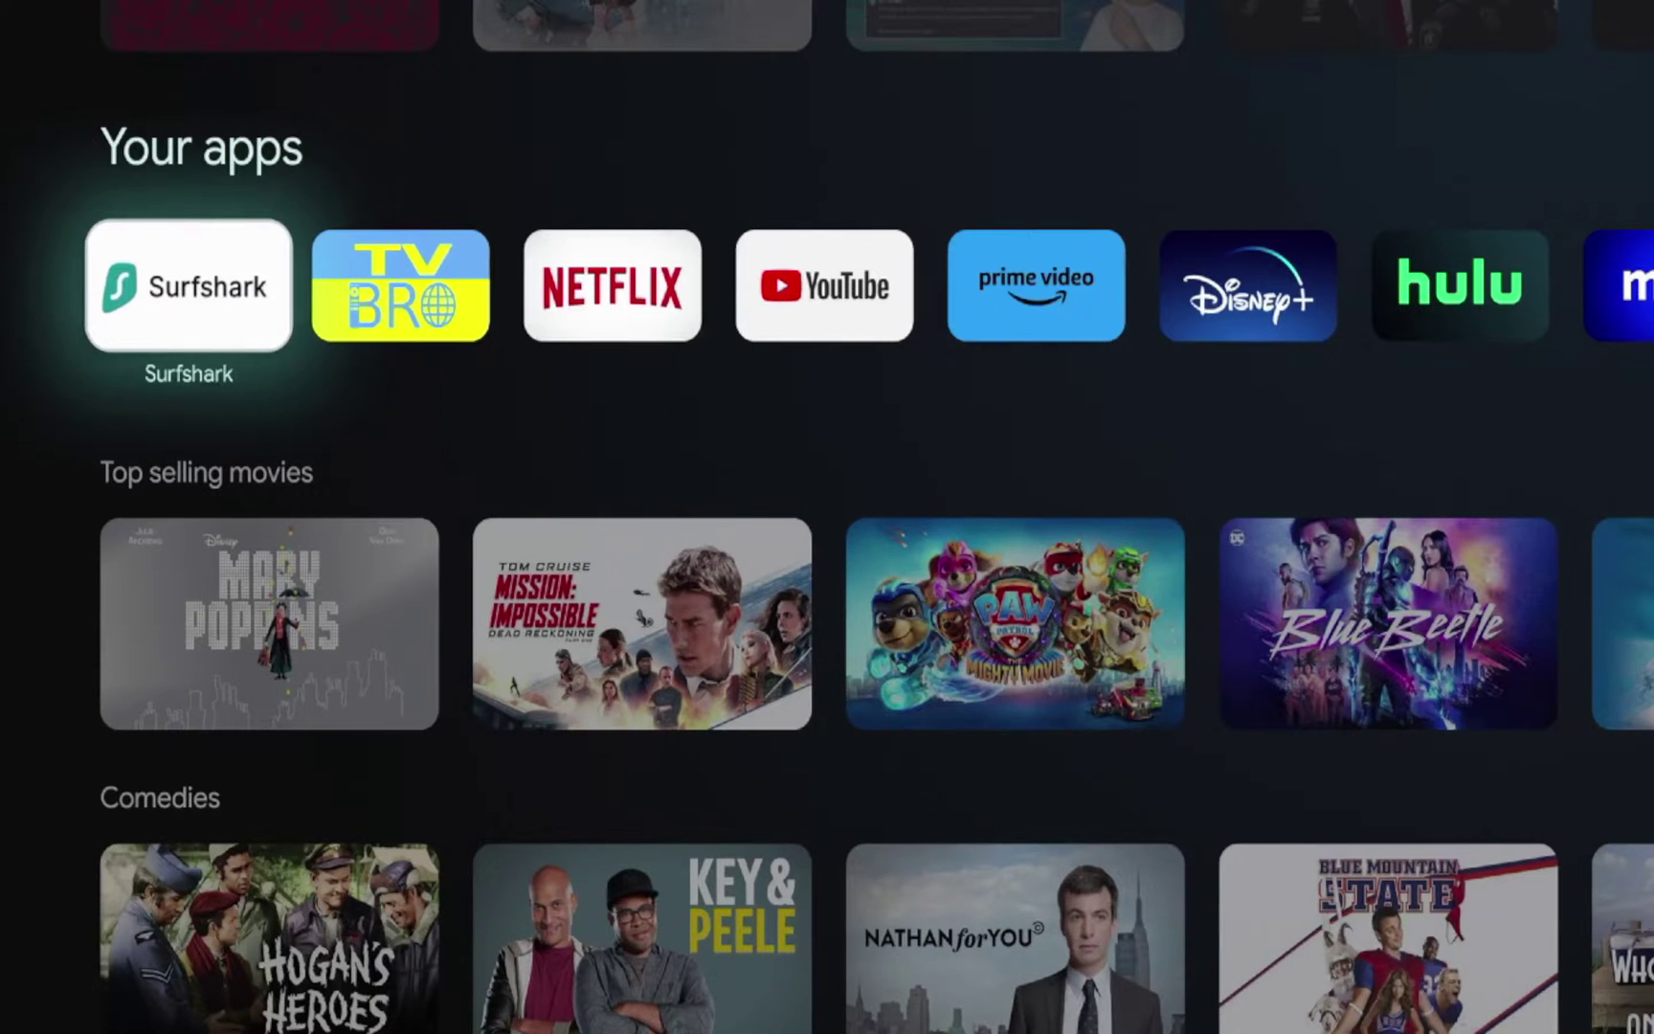